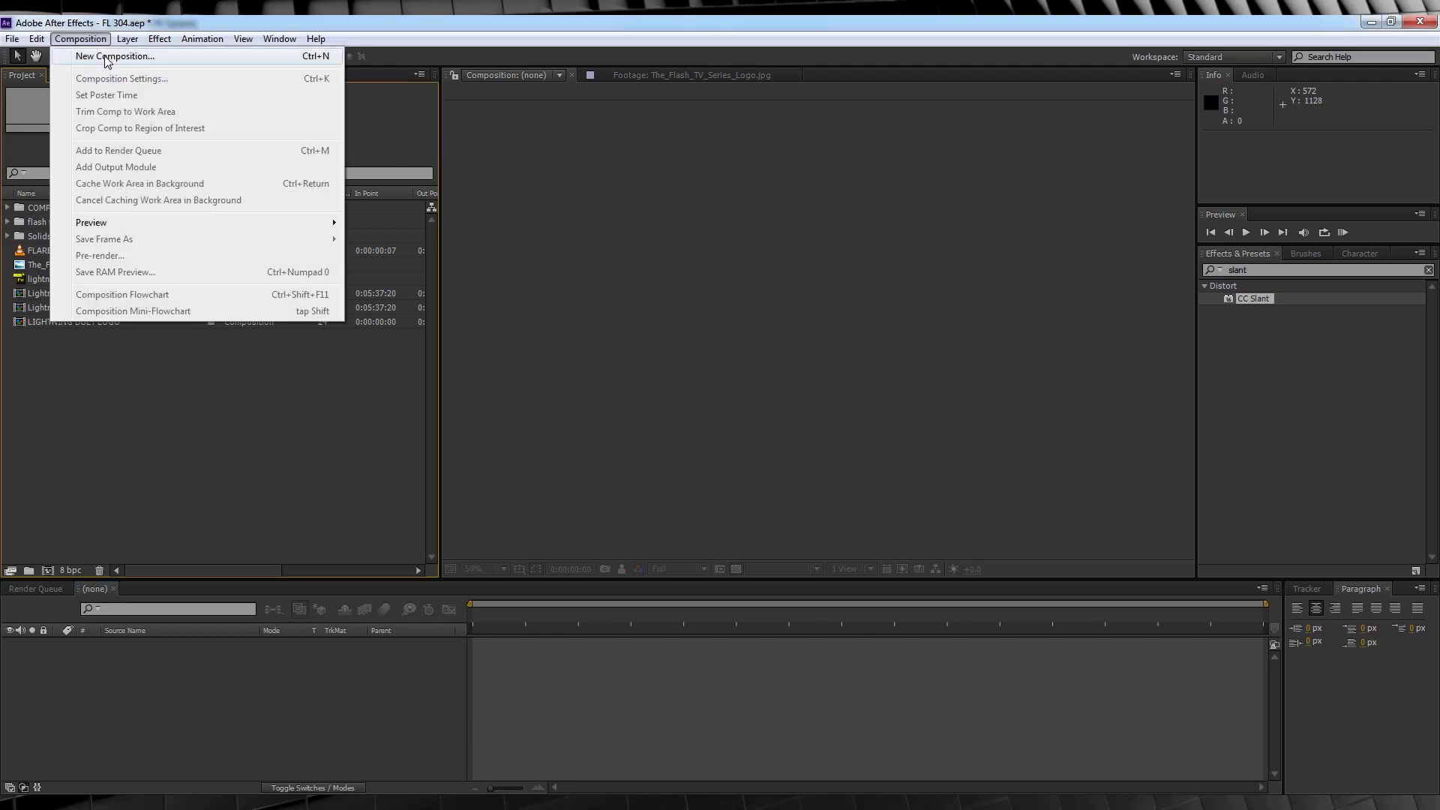
- Create the 1920×1080 TITLE comp and add a FLASH text layer, moved right and down
left_click(106, 56)
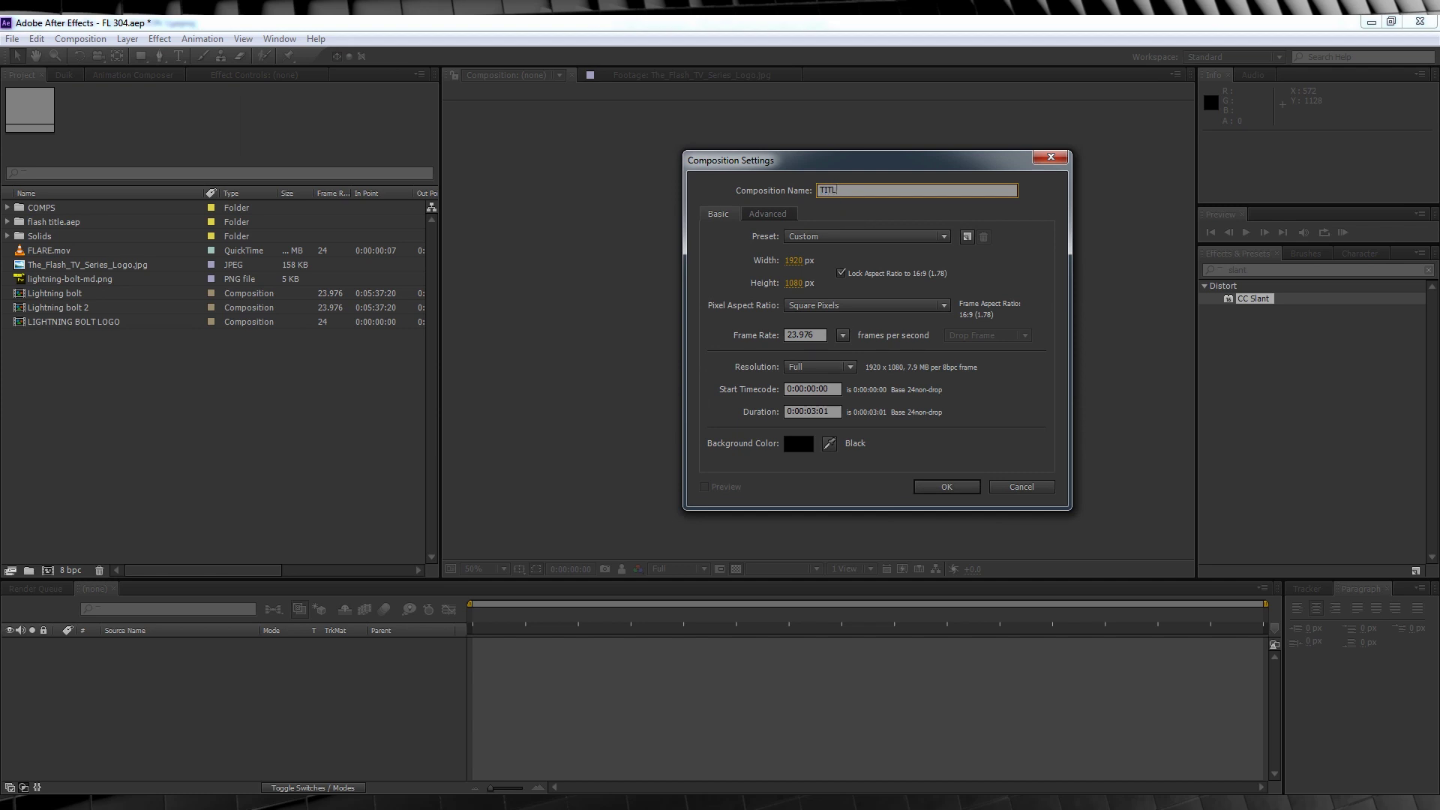
left_click(946, 488)
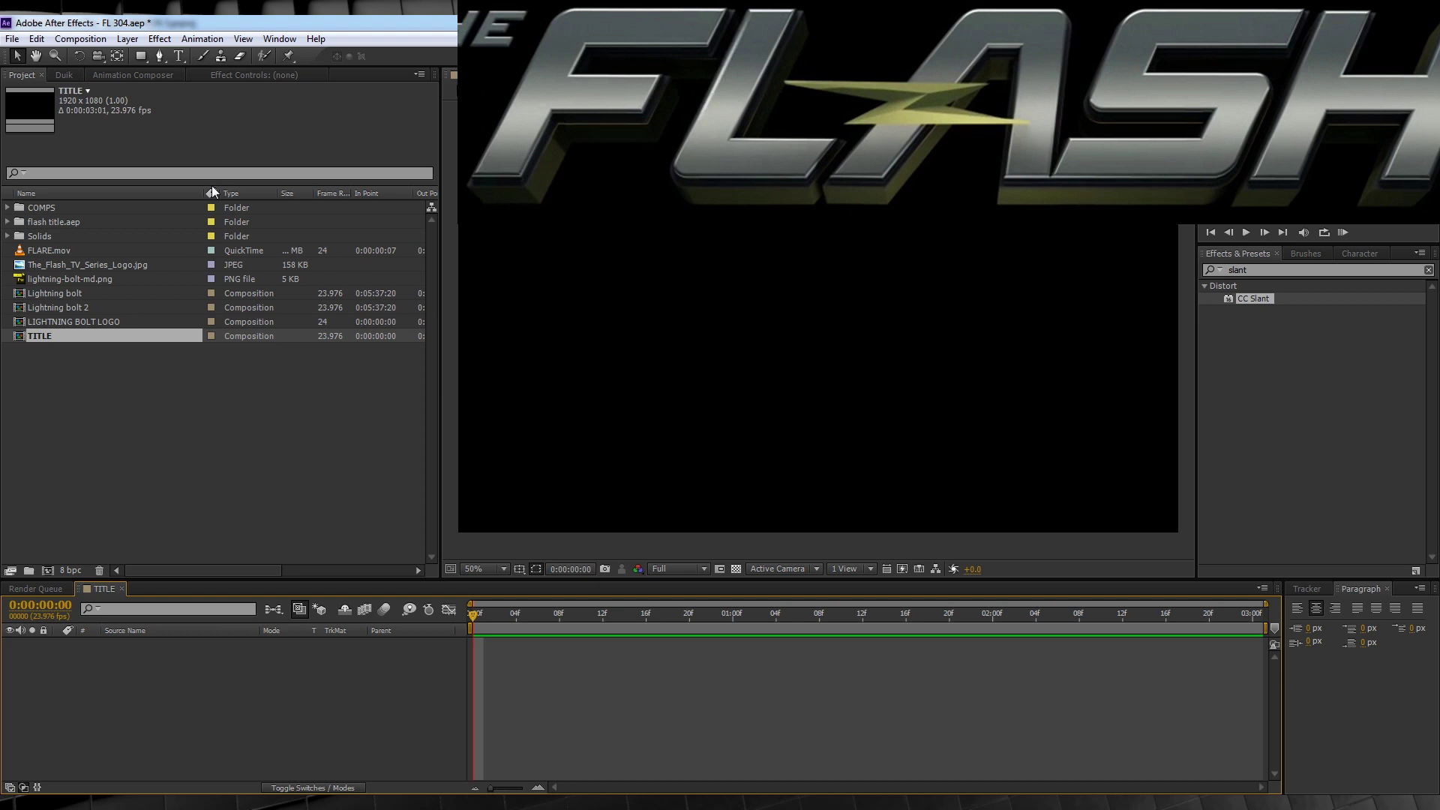
left_click(178, 56)
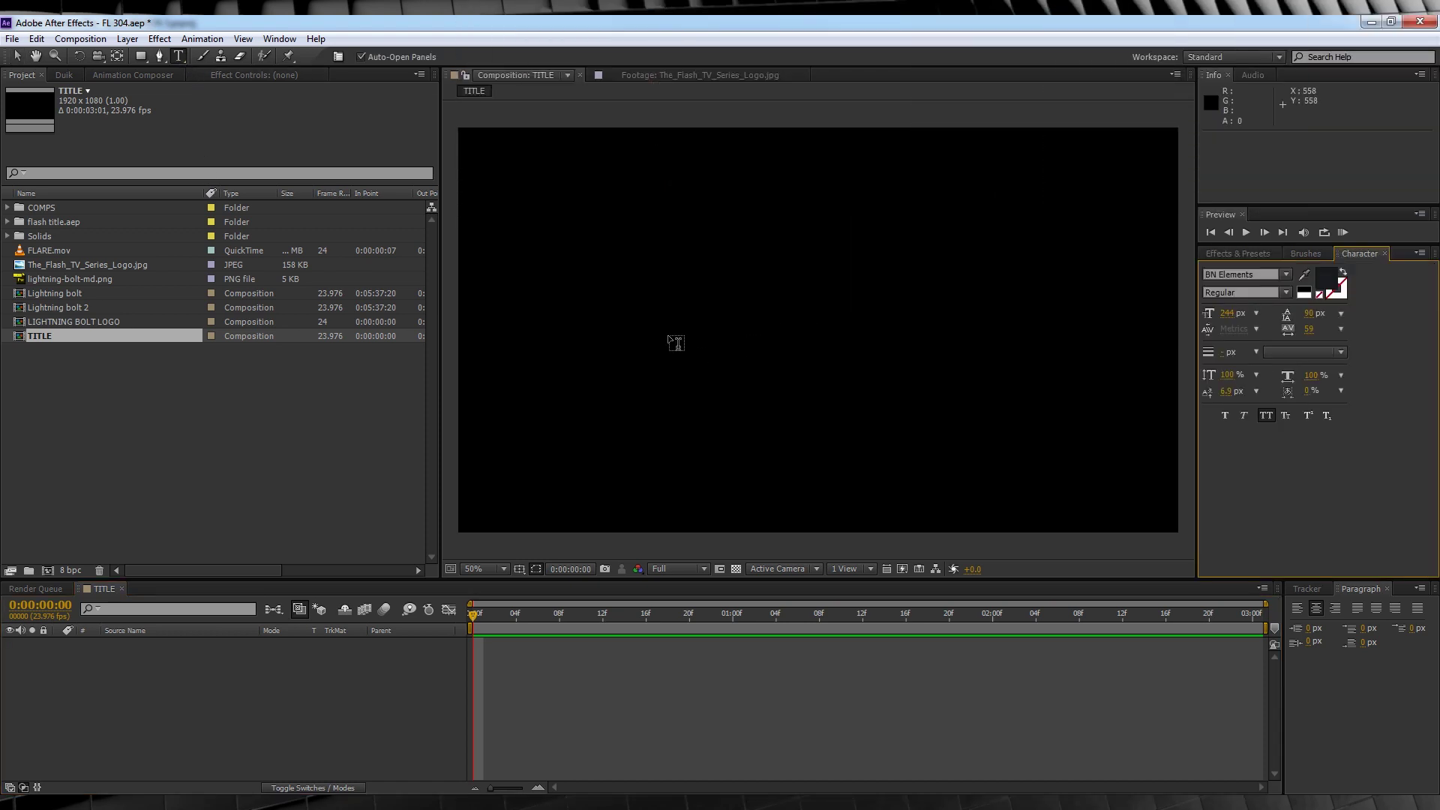
left_click(675, 343)
type("FLASH")
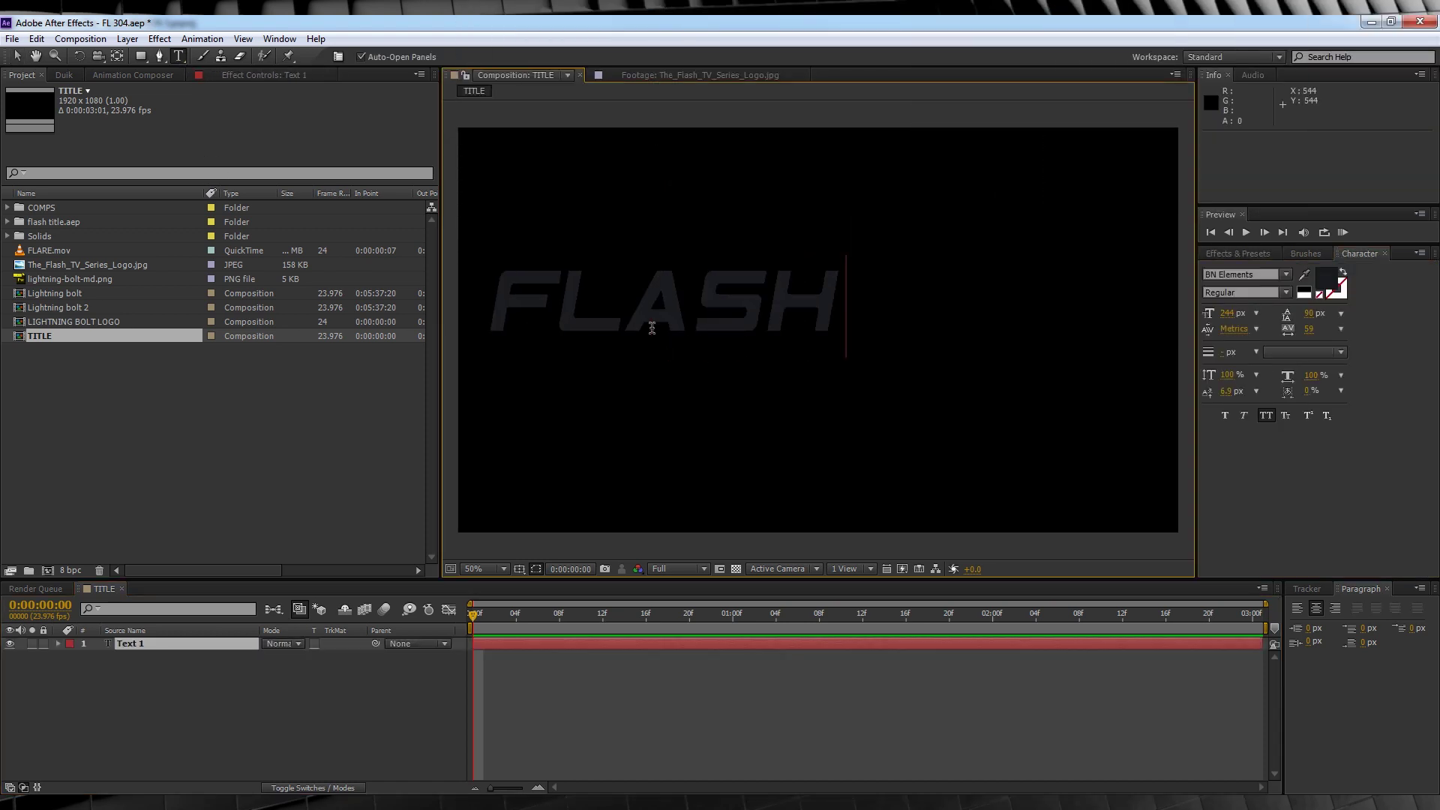
left_click(20, 57)
left_click_drag(626, 300, 769, 322)
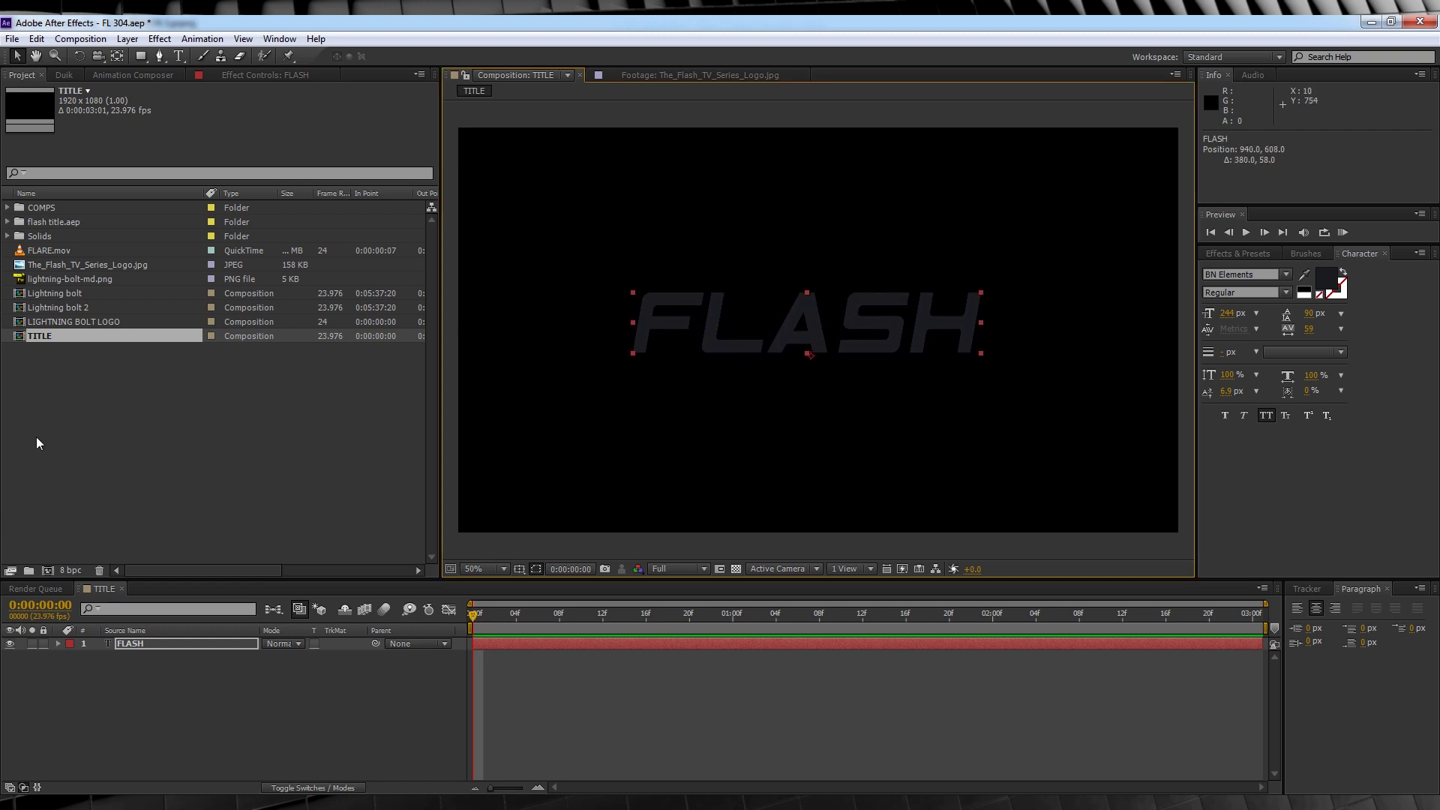
- Place the Flash logo image under the FLASH text and nudge the text into alignment
left_click(60, 266)
double_click(62, 268)
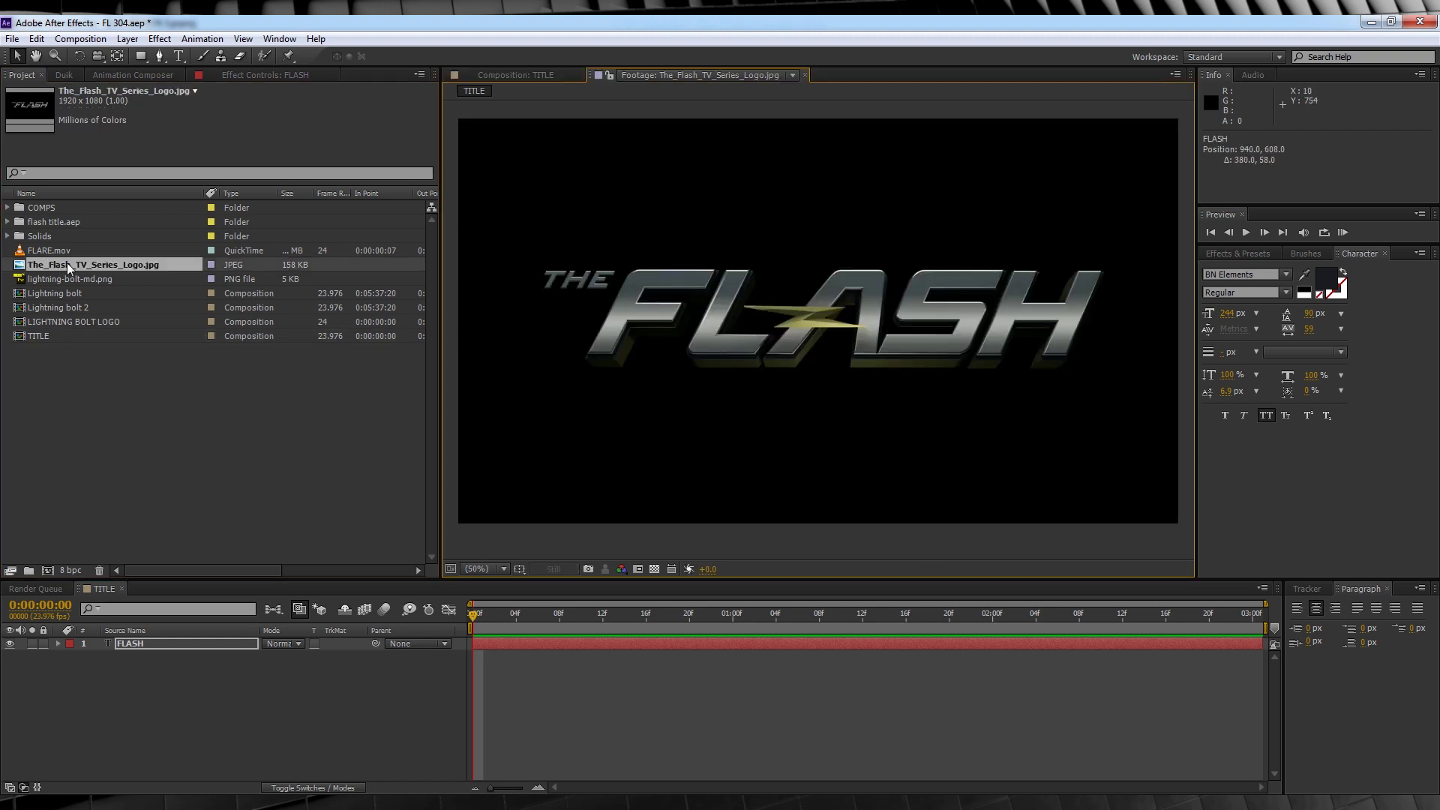
left_click_drag(86, 270, 124, 679)
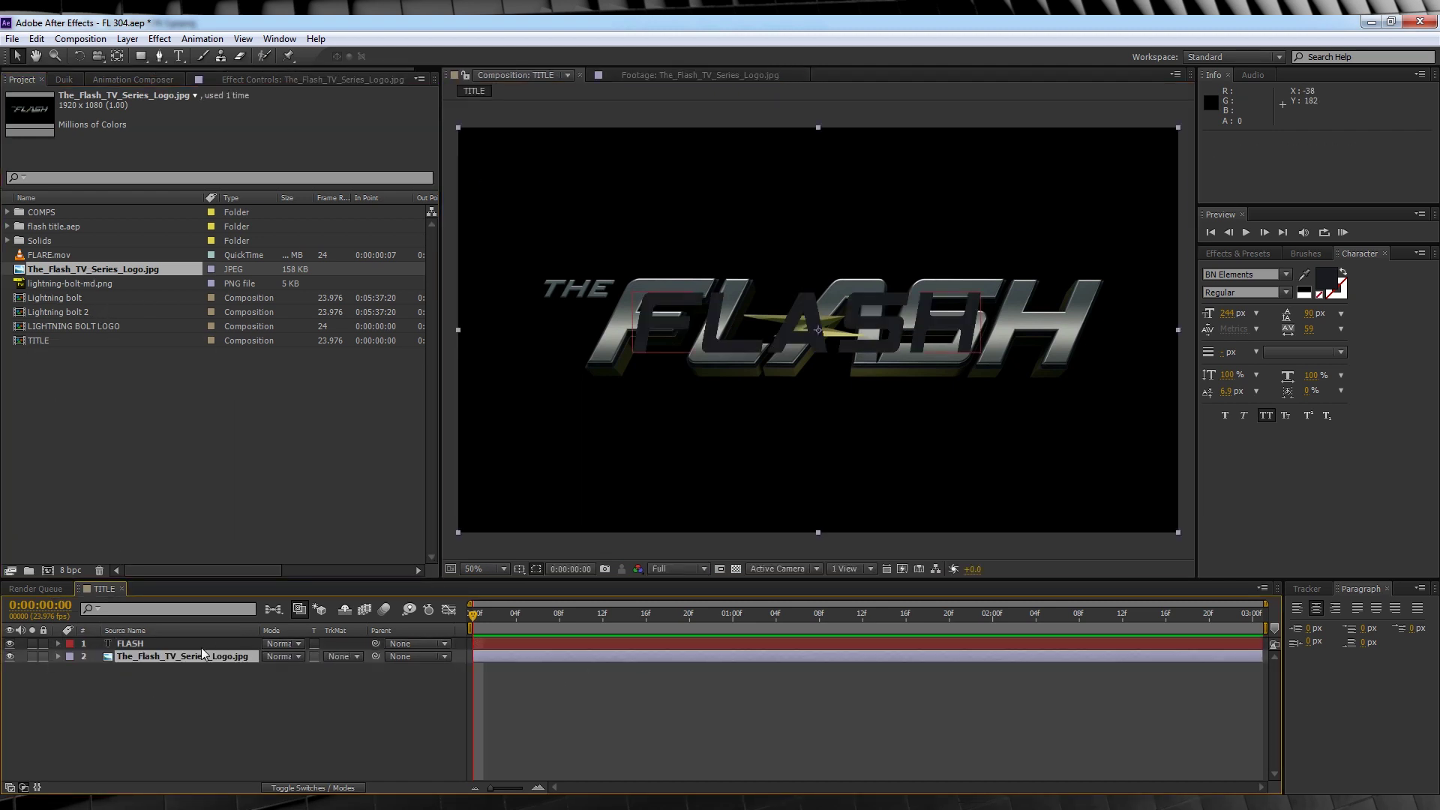
left_click(153, 646)
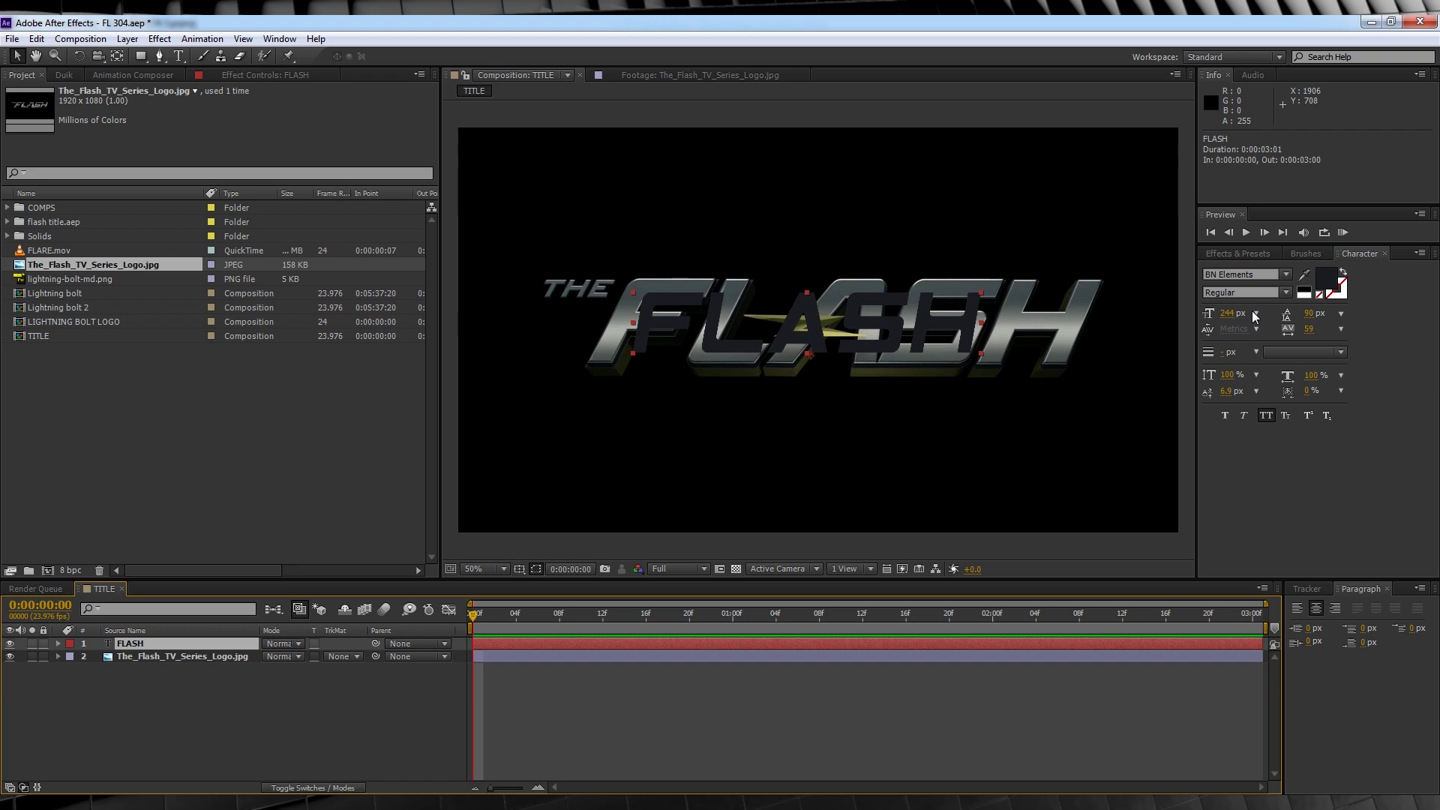
key("shift+Right")
key("shift+Right")
key("shift+Down")
key("shift+Down")
- Scale FLASH to 117×112% and colour it olive sampled from the logo
key("s")
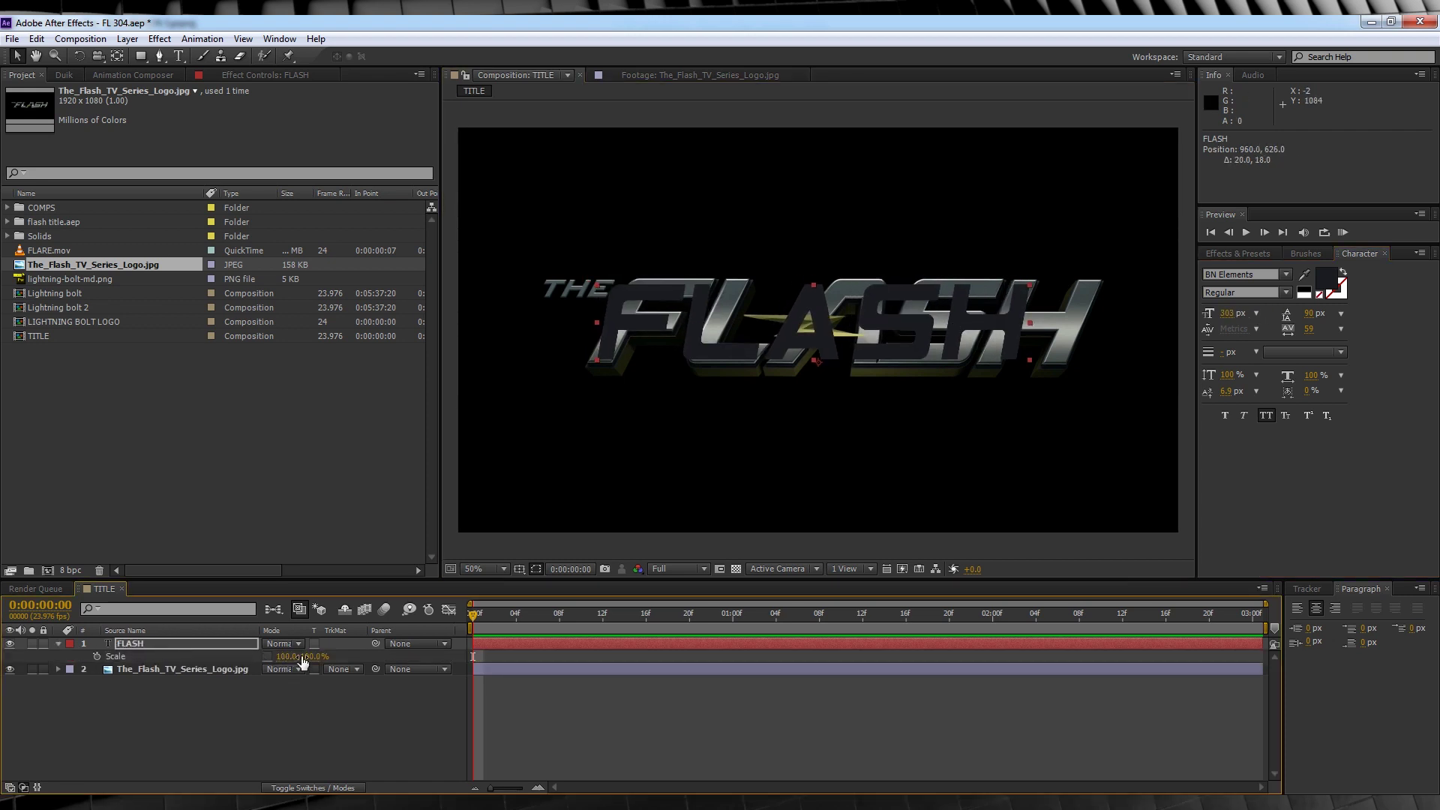
mouse_move(302, 660)
left_mouse_down()
mouse_move(321, 661)
mouse_move(300, 656)
left_mouse_up()
left_click_drag(715, 343, 719, 343)
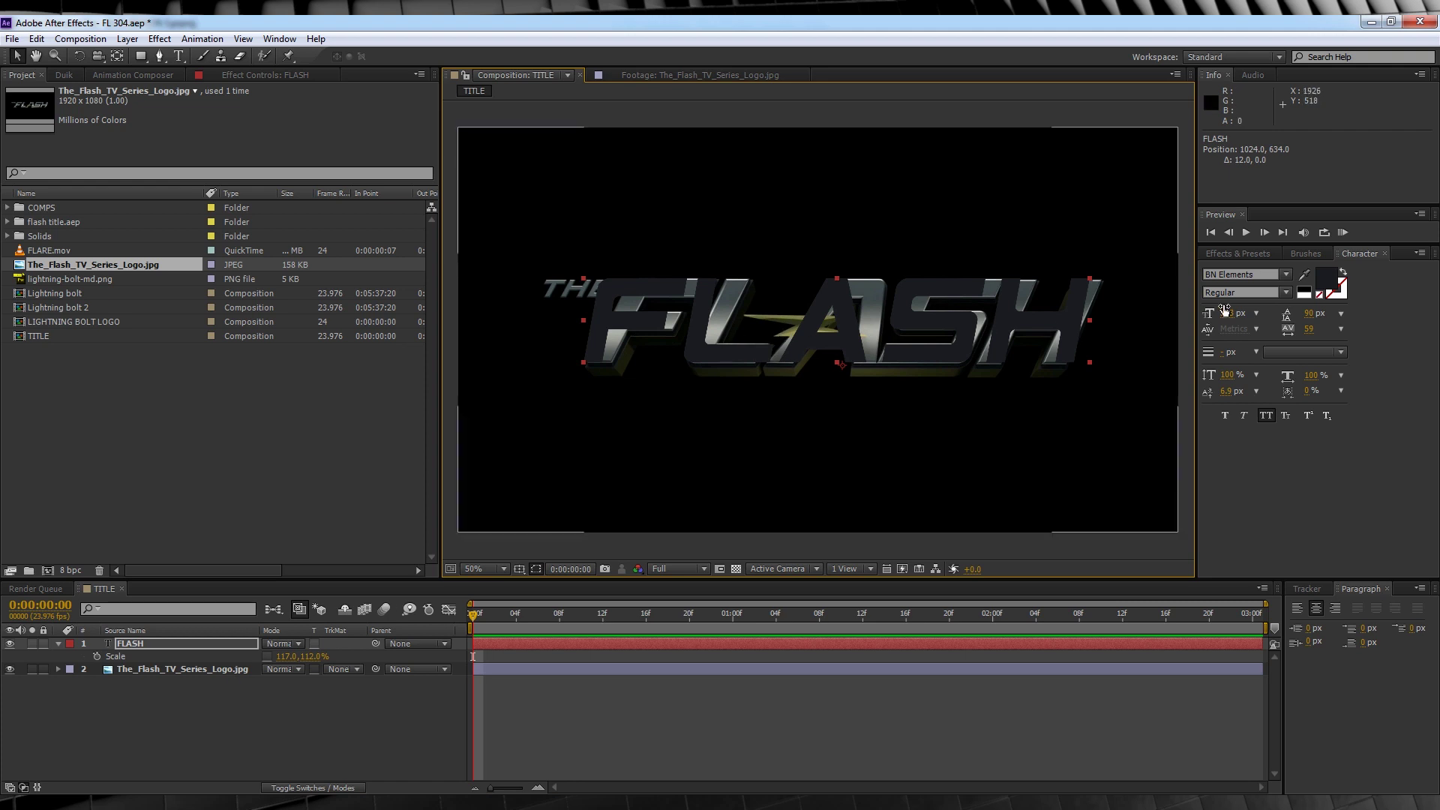
left_click(1304, 274)
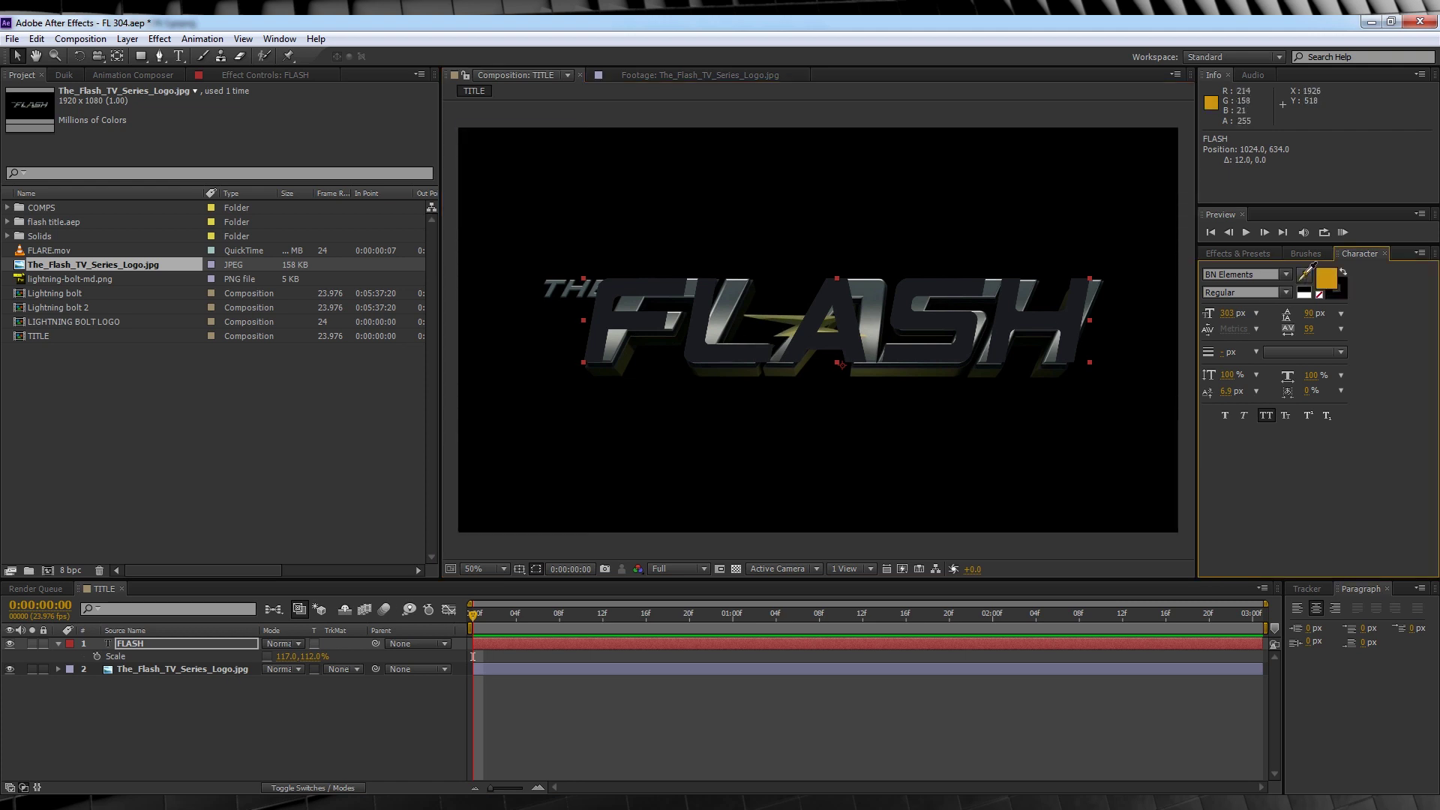
left_click(883, 367)
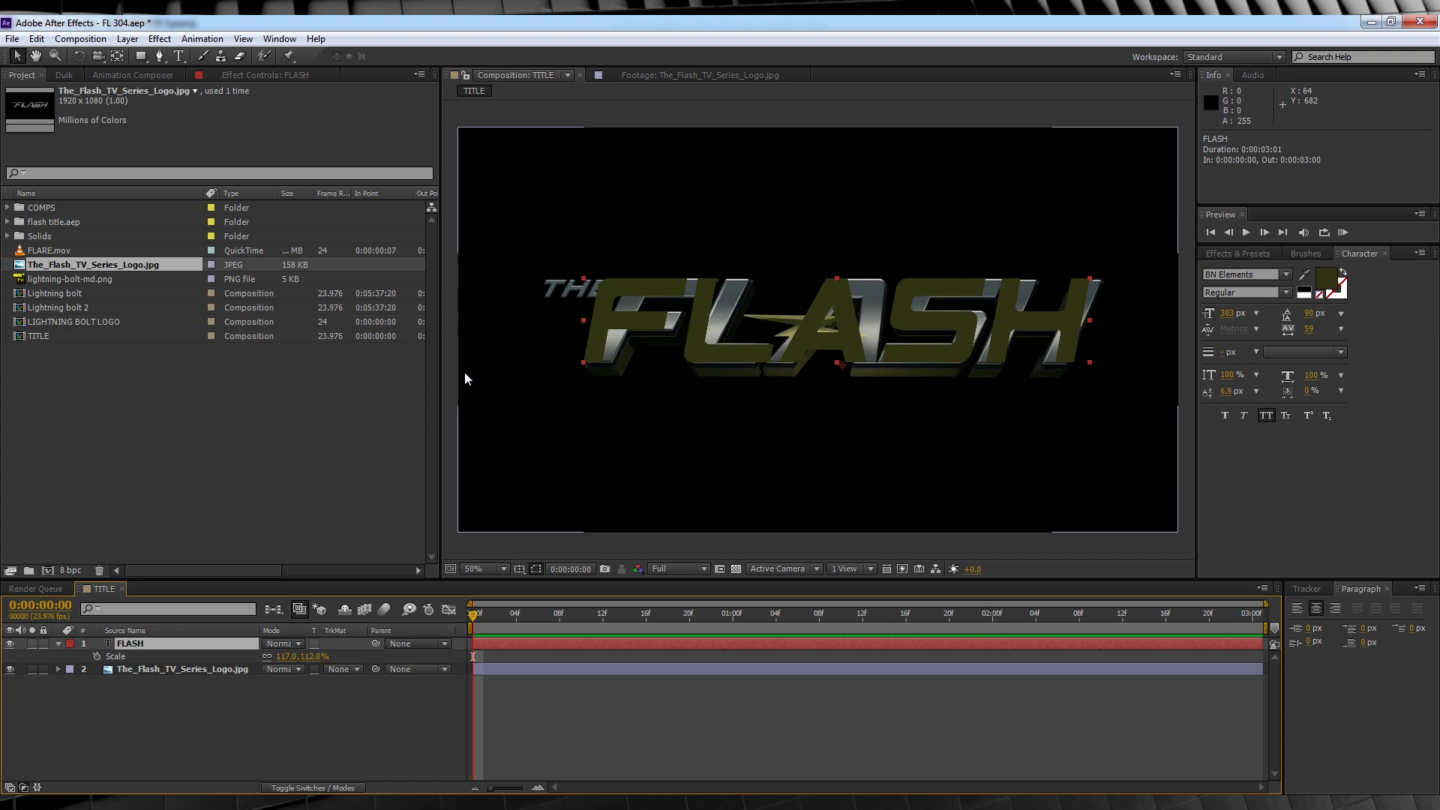
- Add a new adjustment layer to the TITLE comp
left_click(127, 38)
mouse_move(139, 48)
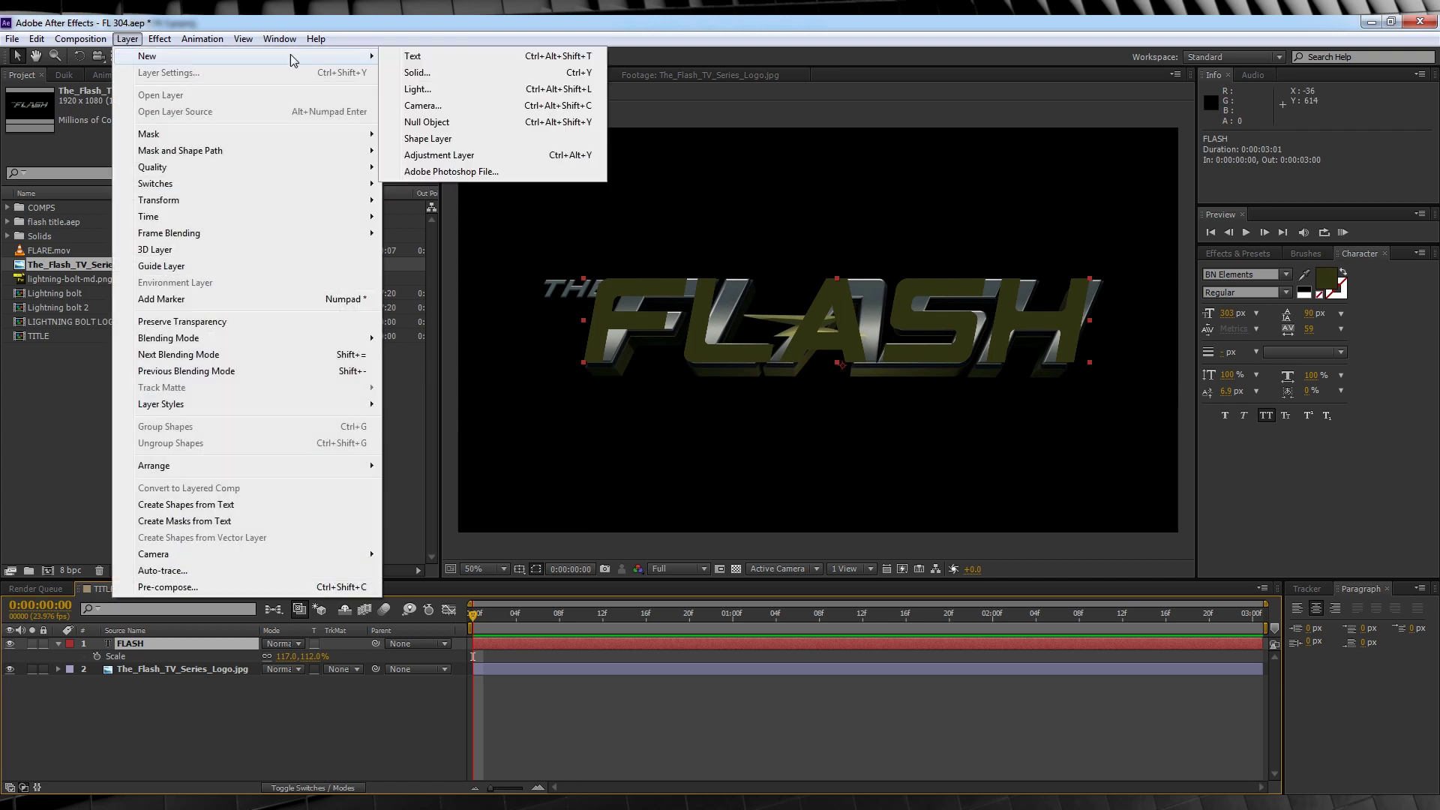
left_click(465, 155)
- Apply CC Slant to the adjustment layer with Slant 33 and Floor Y raised to 801
left_click(1238, 254)
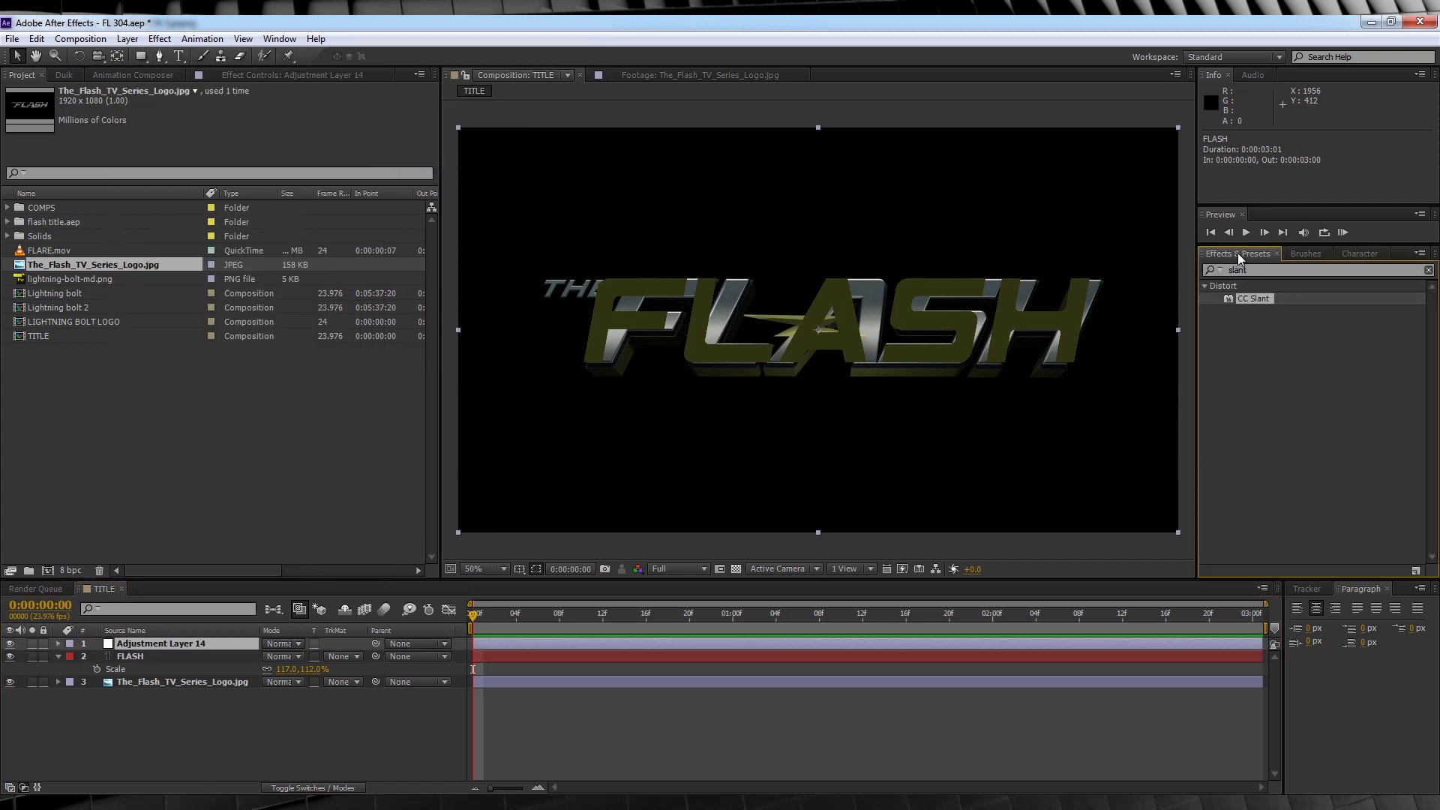
left_click(1257, 270)
left_click(1213, 270)
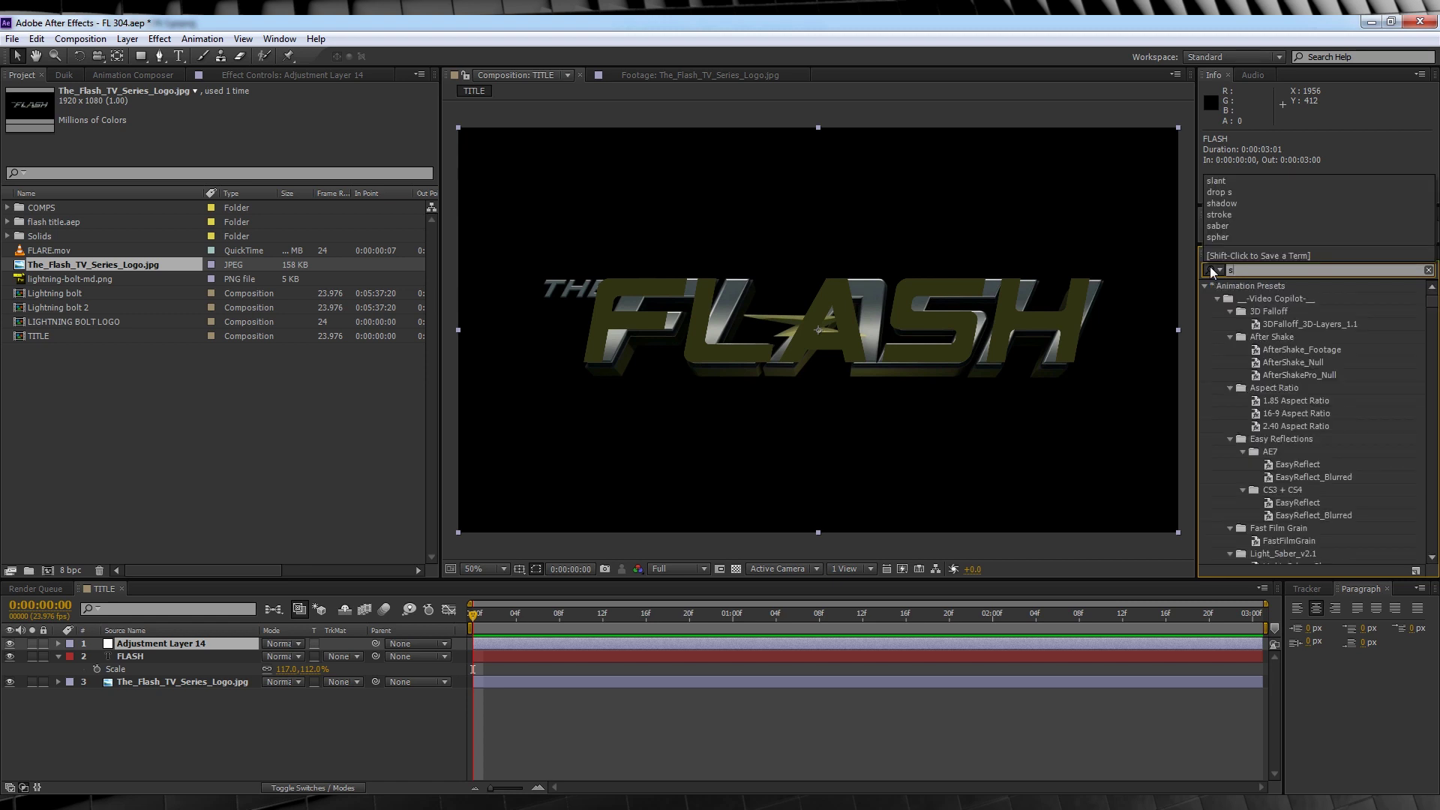
left_click_drag(1264, 302, 663, 505)
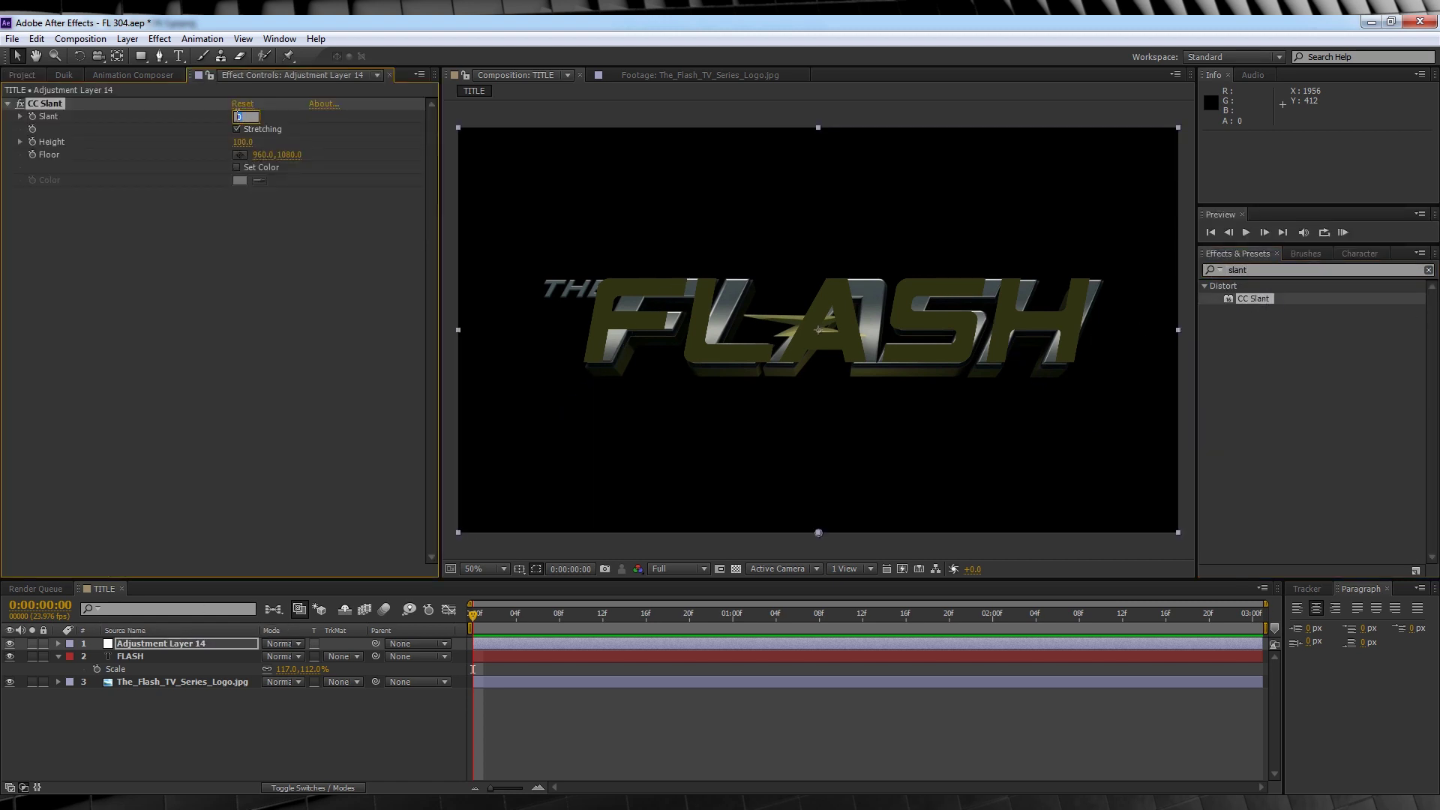
key("Return")
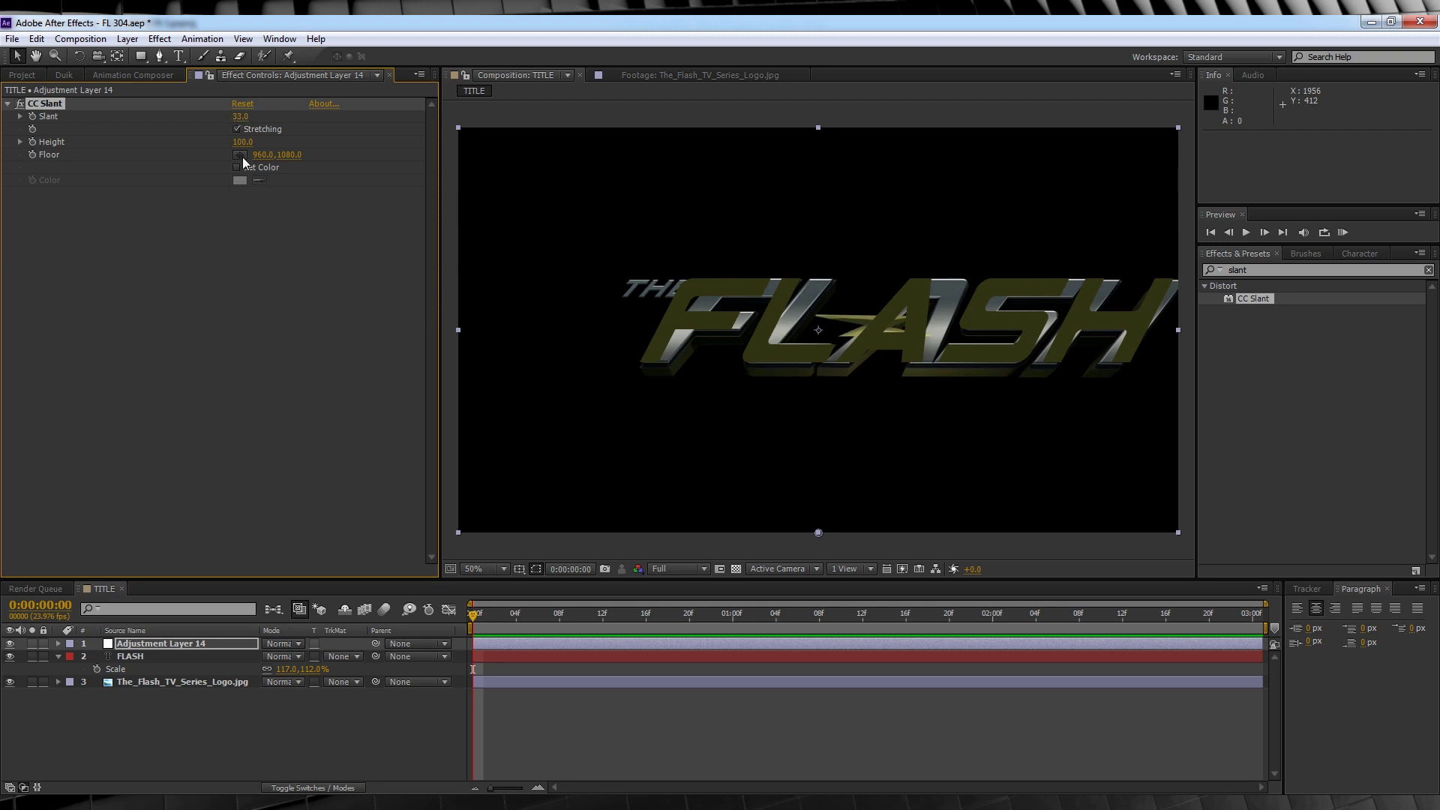
left_click_drag(287, 161, 62, 246)
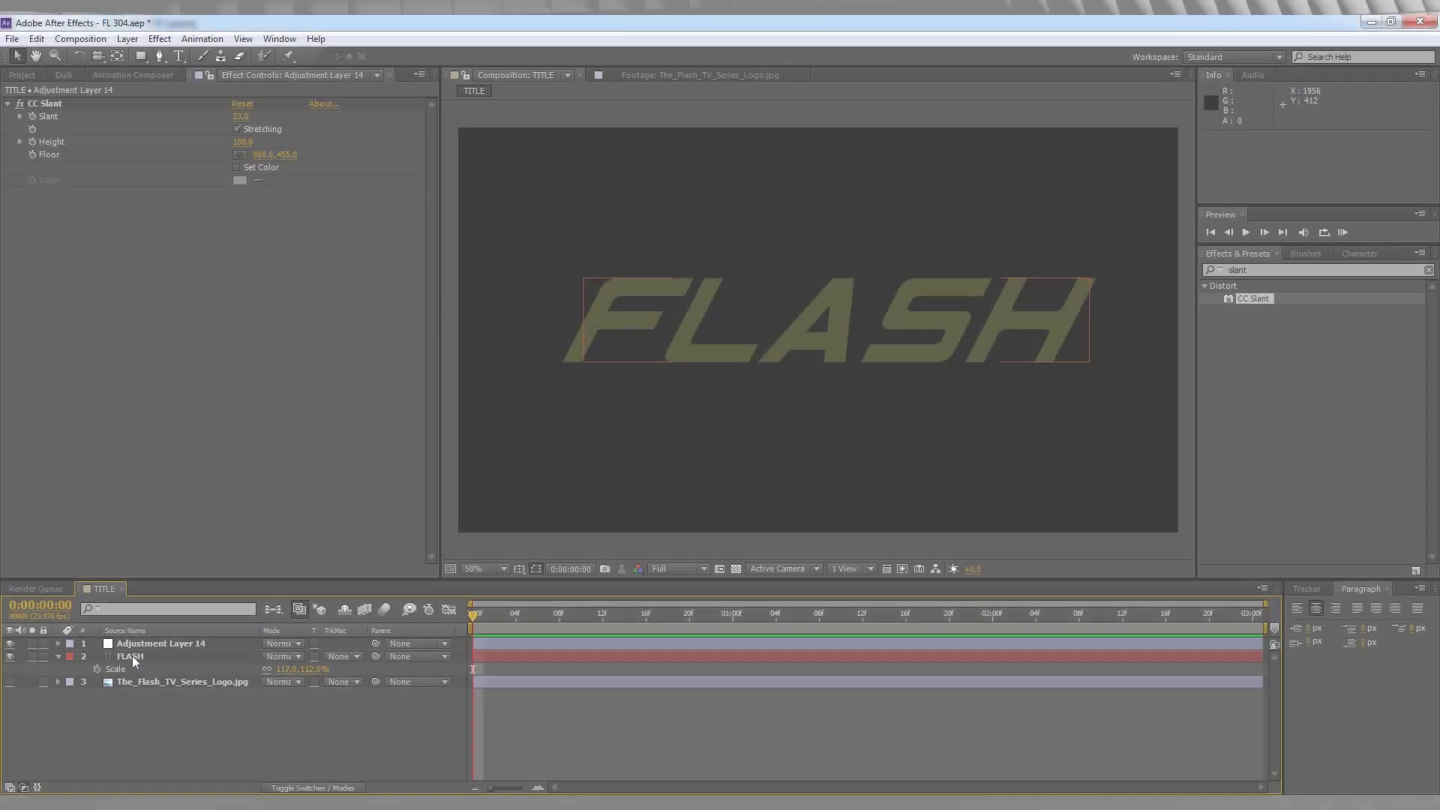
- Make FLASH a 3D layer and switch the comp renderer to Ray-traced 3D
left_click(136, 658)
left_click(349, 787)
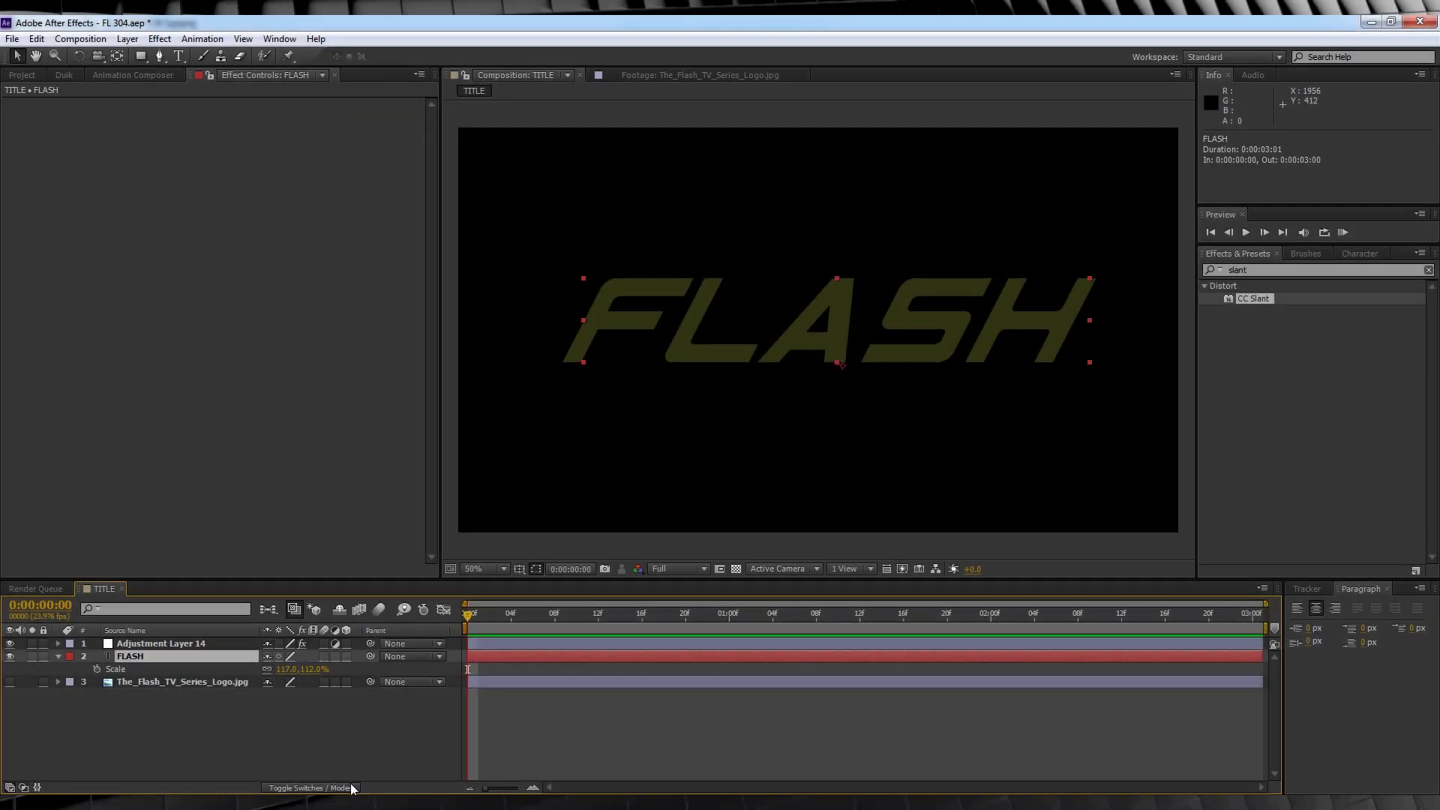
left_click(347, 657)
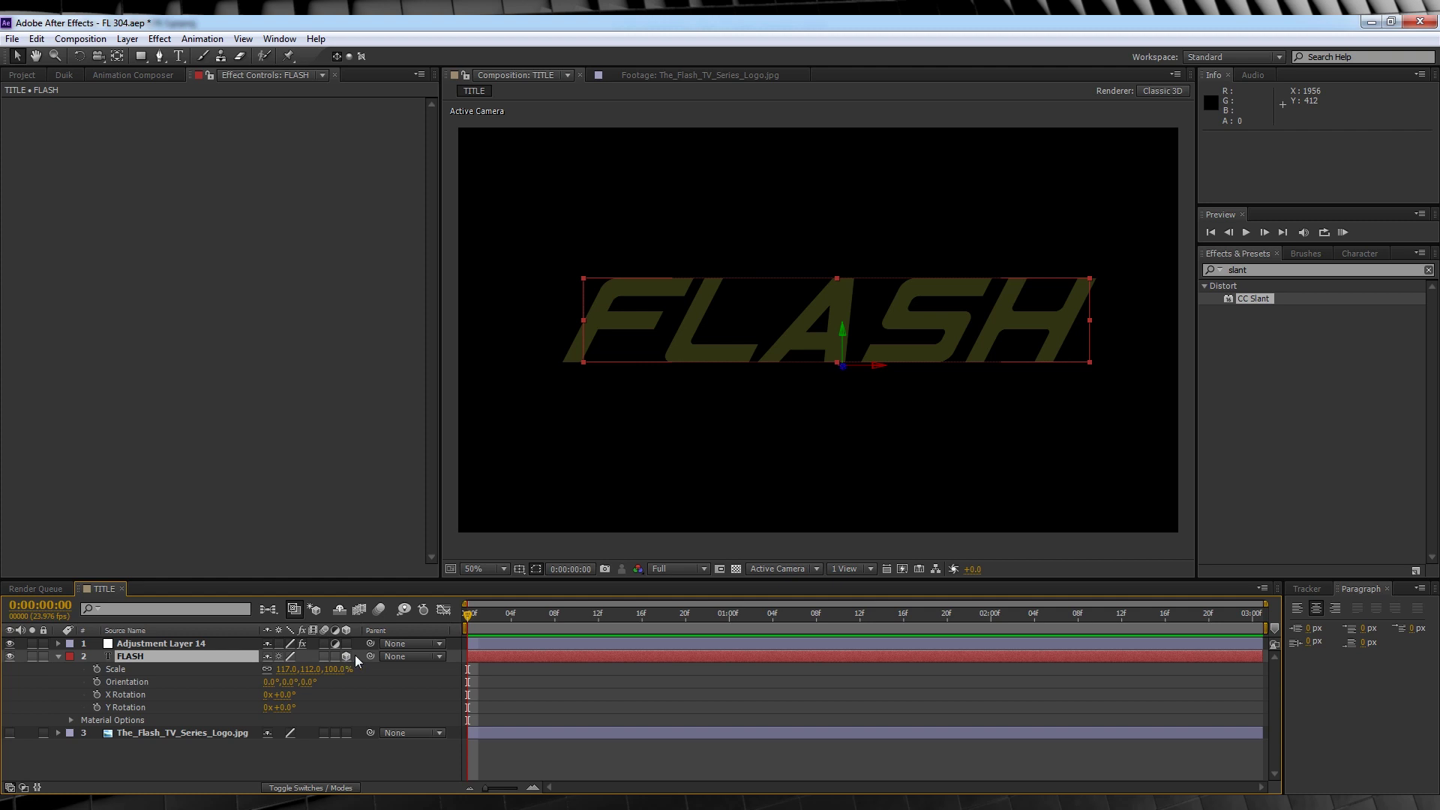
left_click(1153, 91)
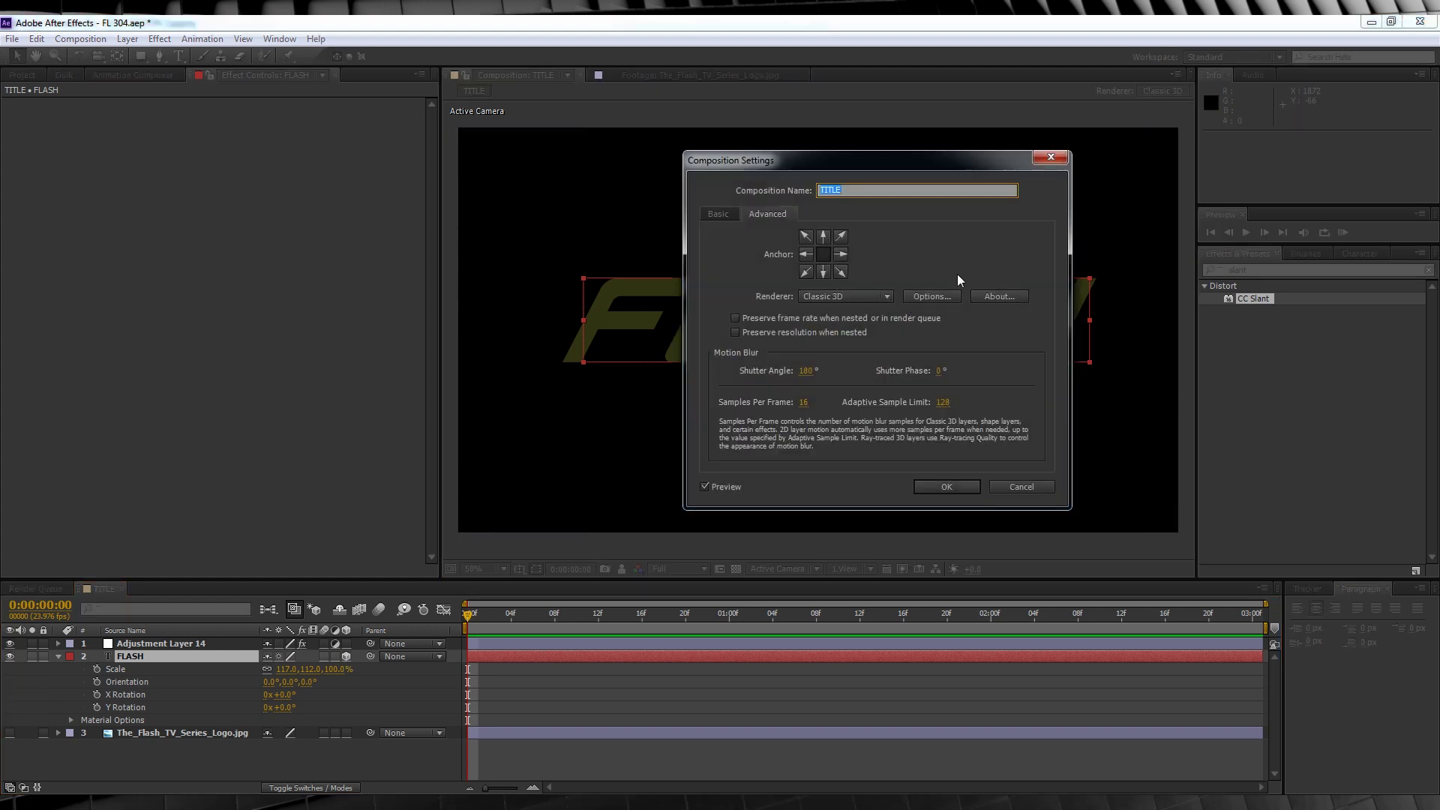
left_click(889, 300)
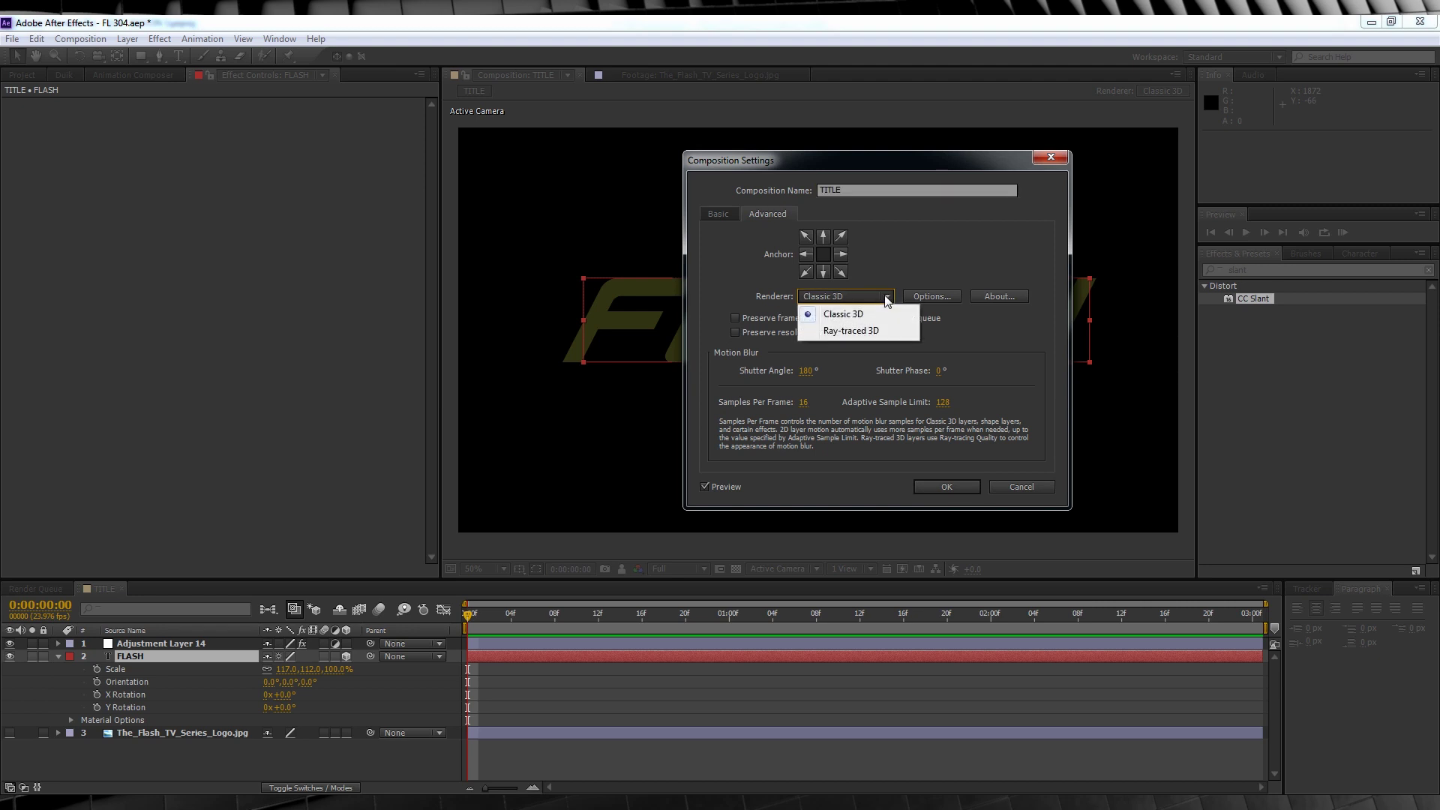
left_click(873, 332)
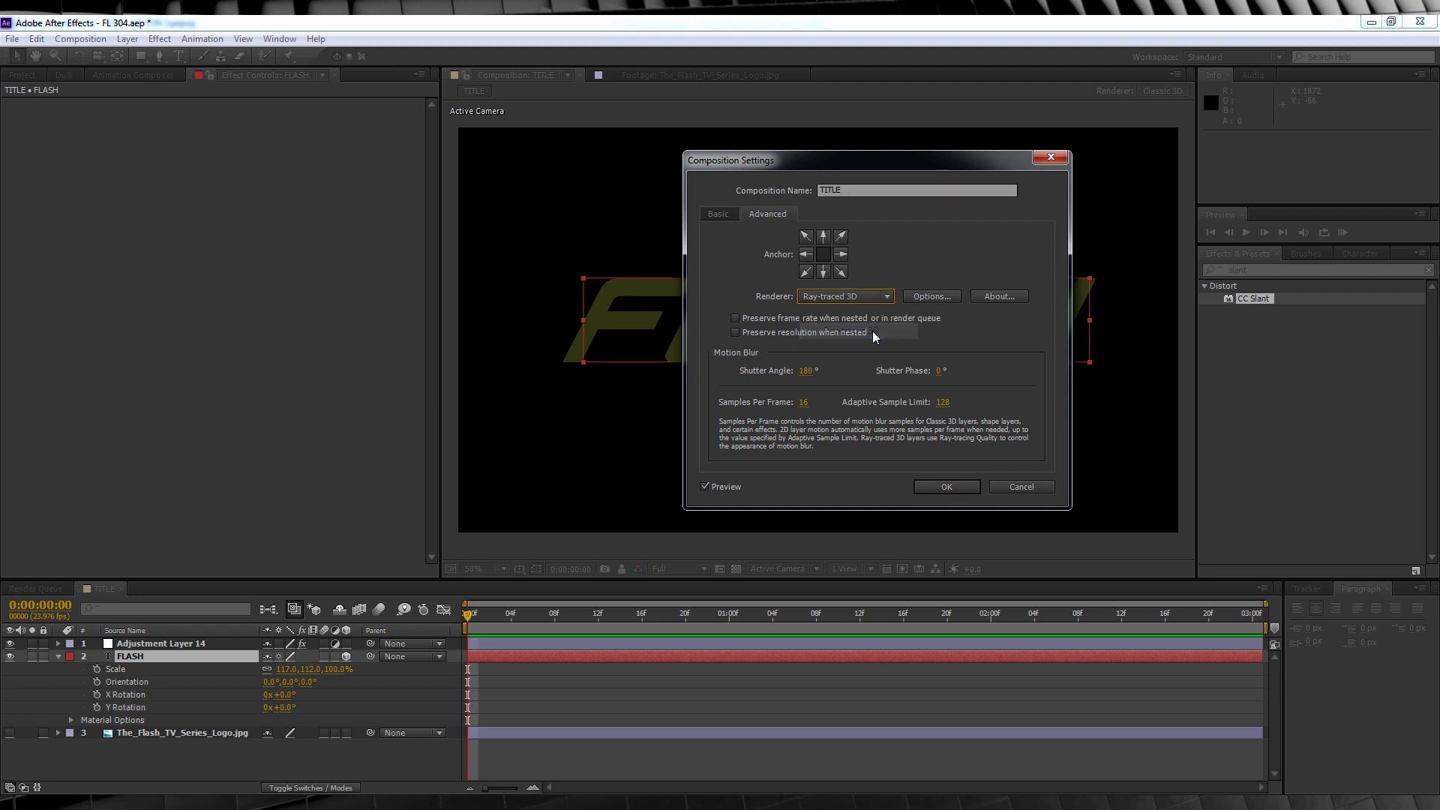
left_click(947, 488)
left_click(983, 580)
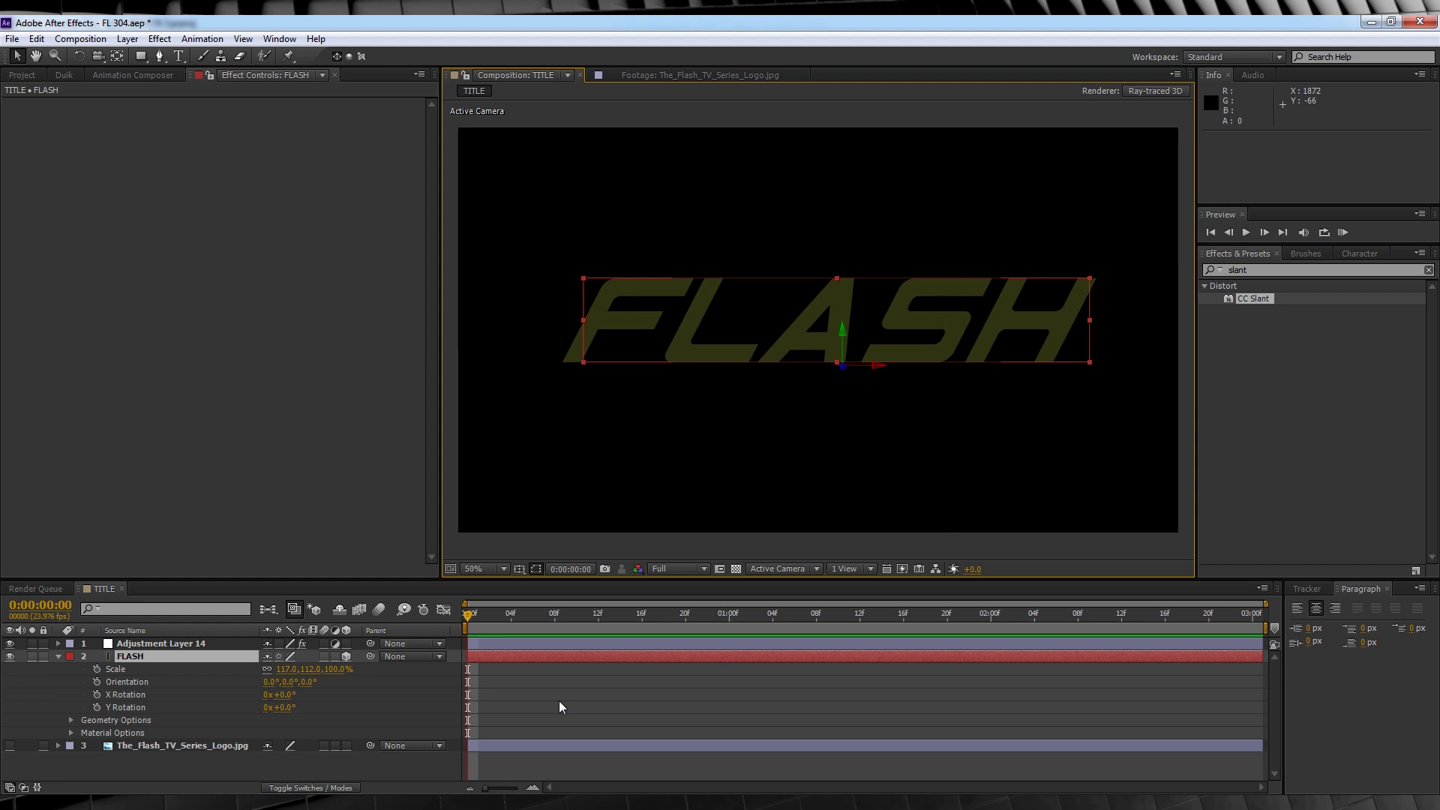
- Give FLASH a Convex bevel of depth 3 and an extrusion depth of 100
left_click(73, 723)
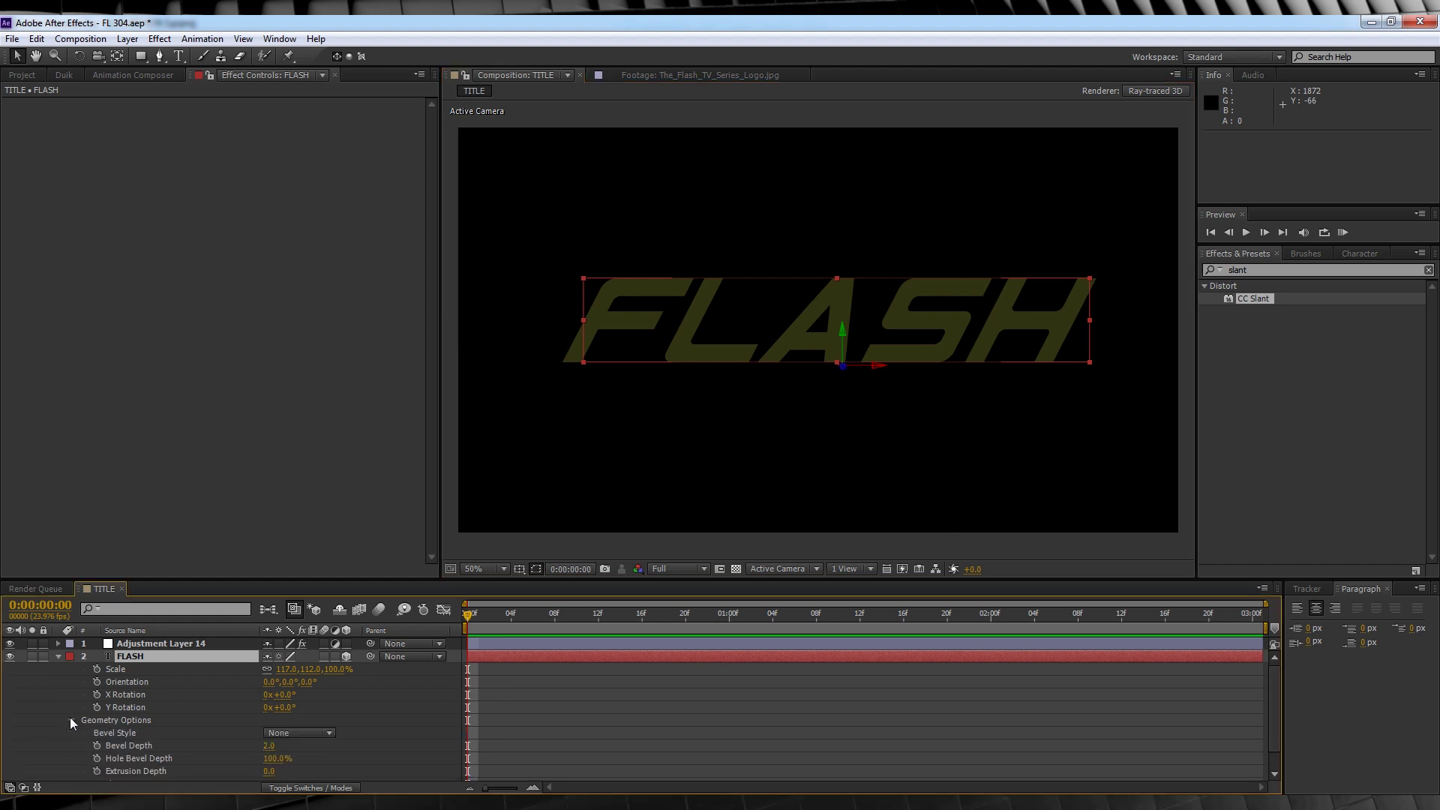
scroll(255, 686, "down", 1)
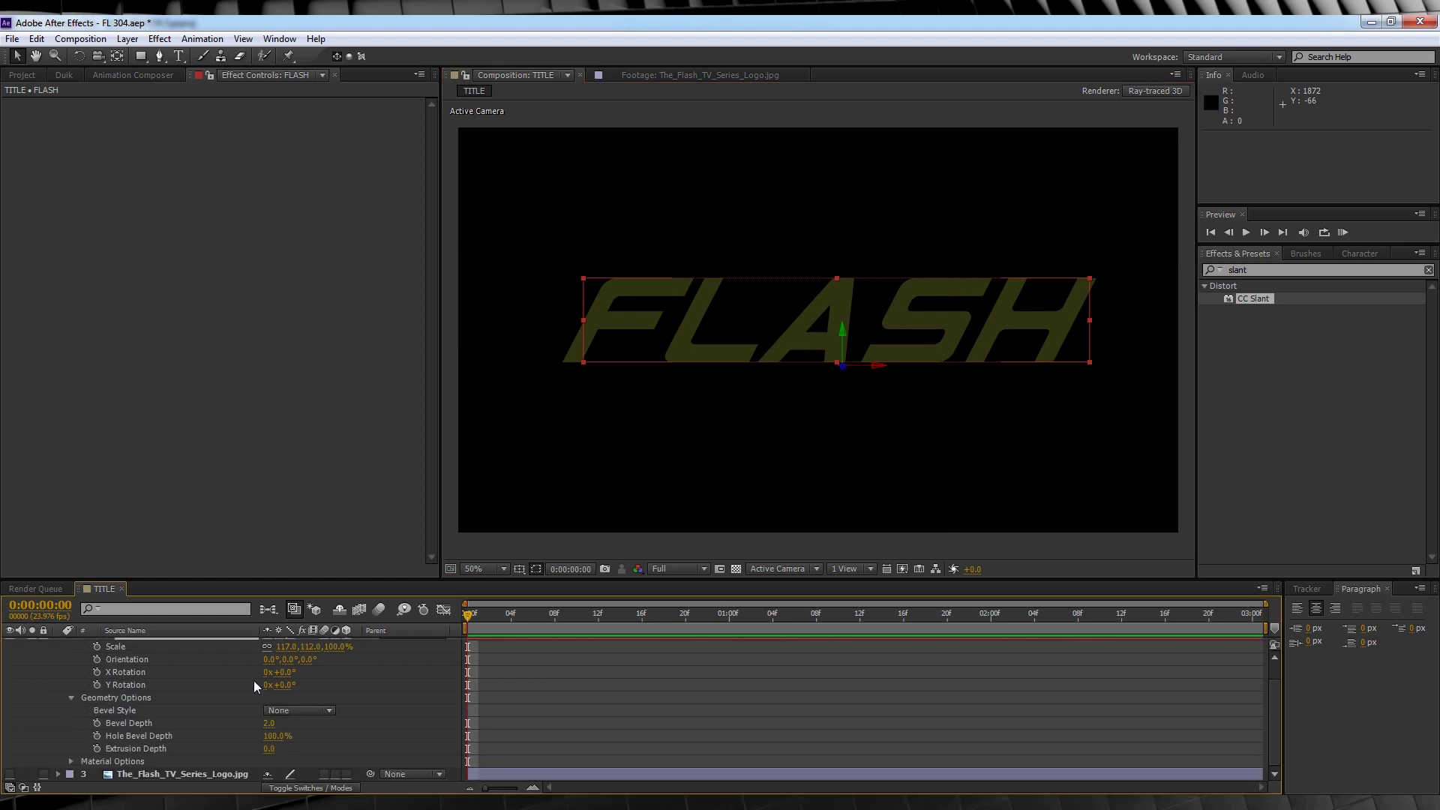
left_click(309, 712)
left_click(319, 777)
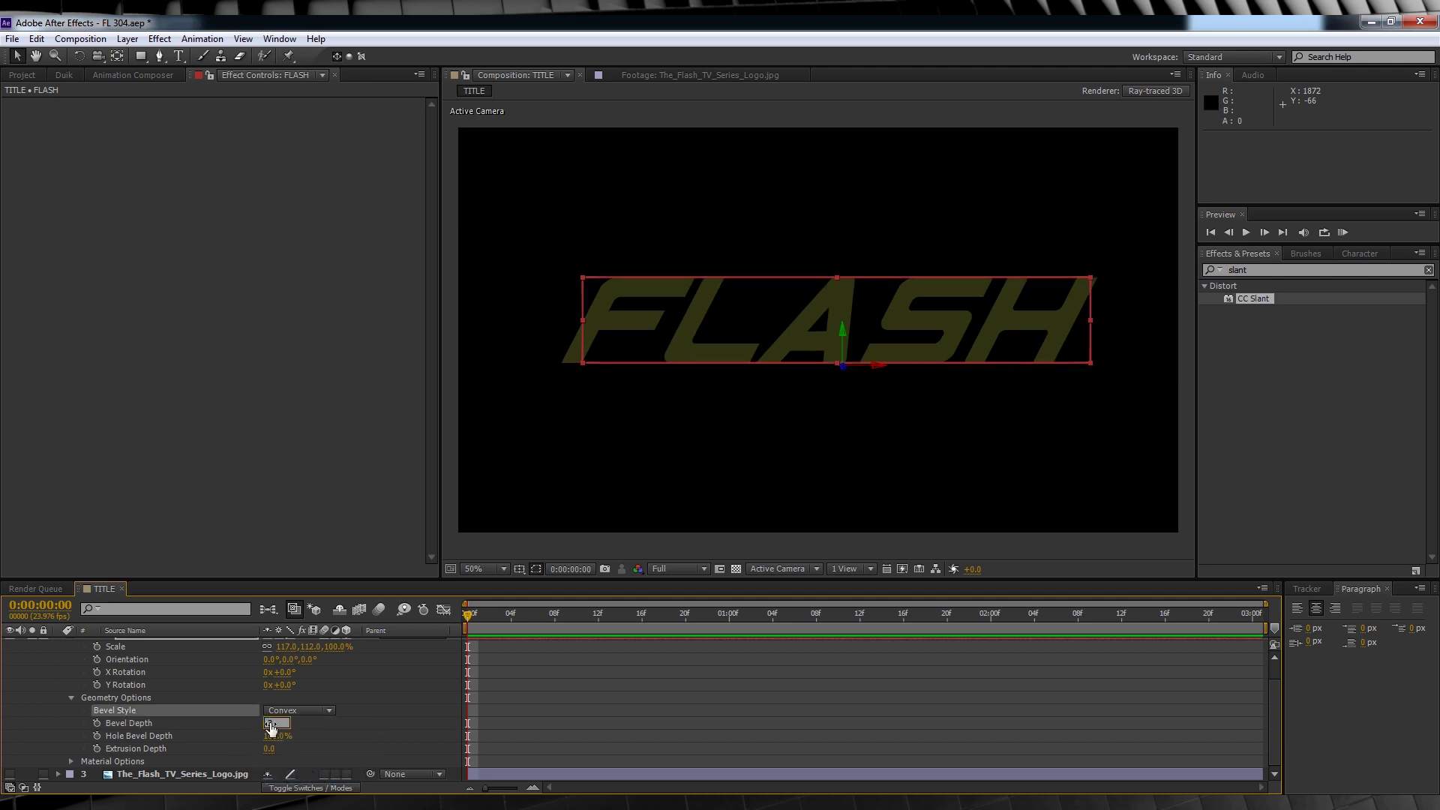
key("Return")
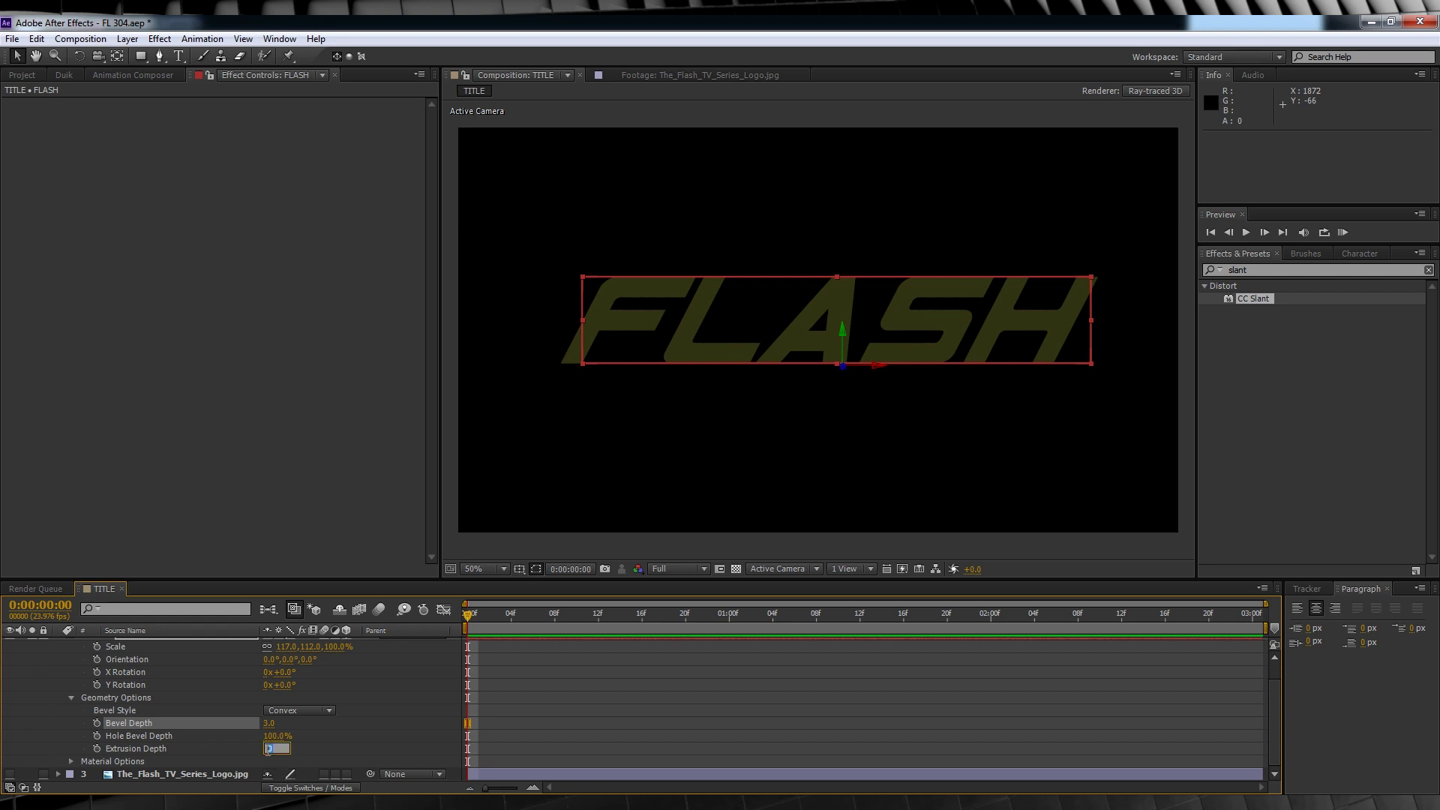
type("100")
key("Return")
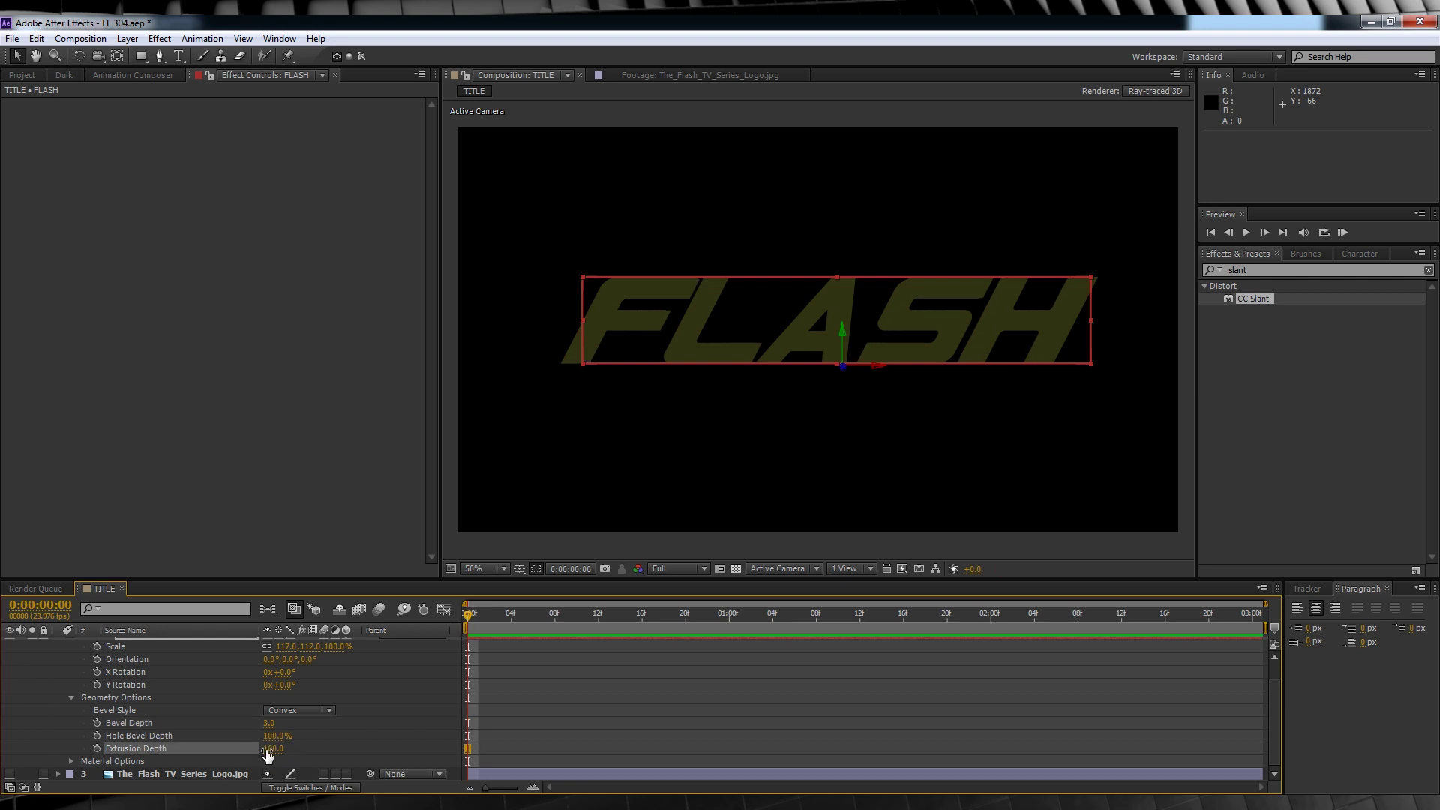
- Tilt the FLASH layer back to X Rotation -26°
left_click(72, 699)
left_click(131, 658)
key("r")
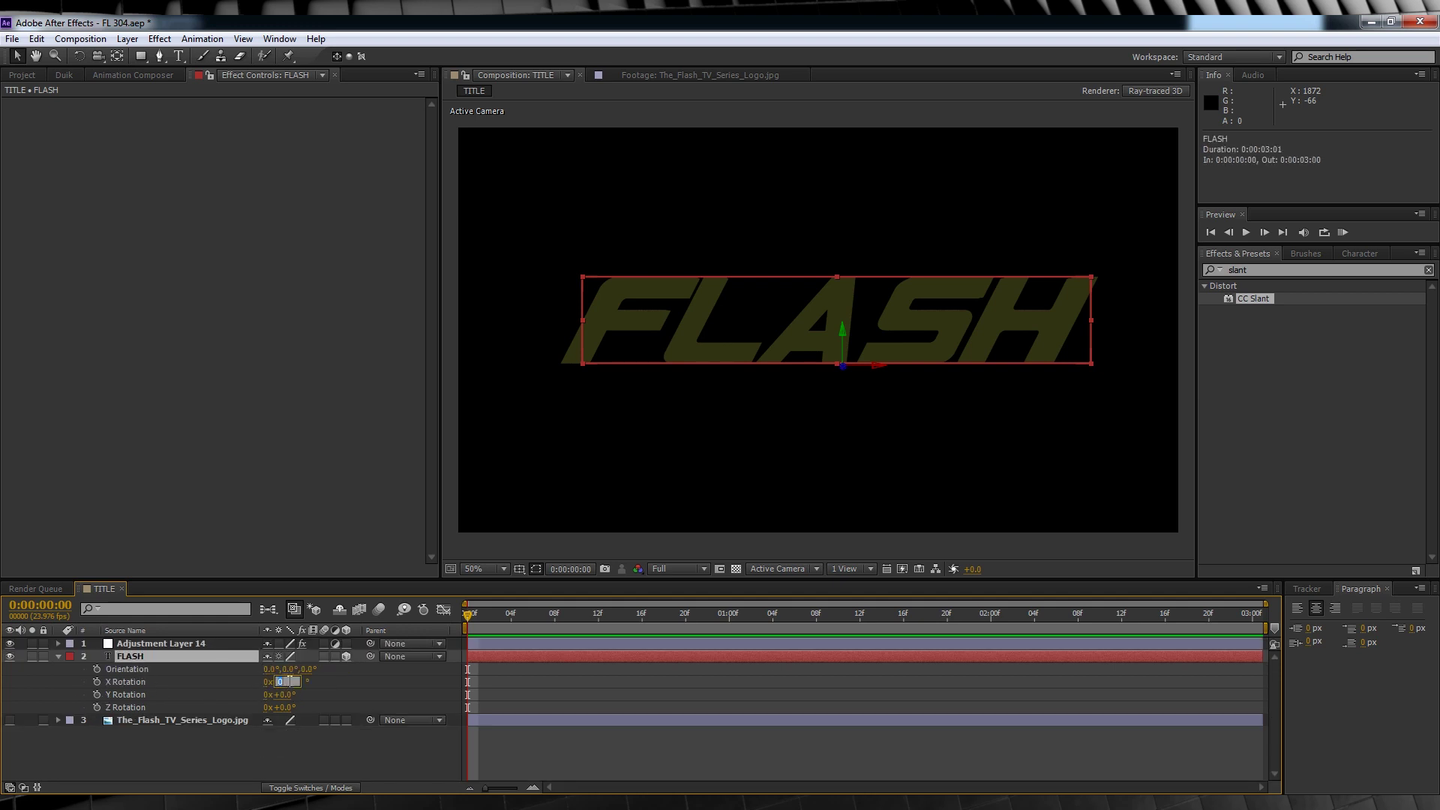
key("Return")
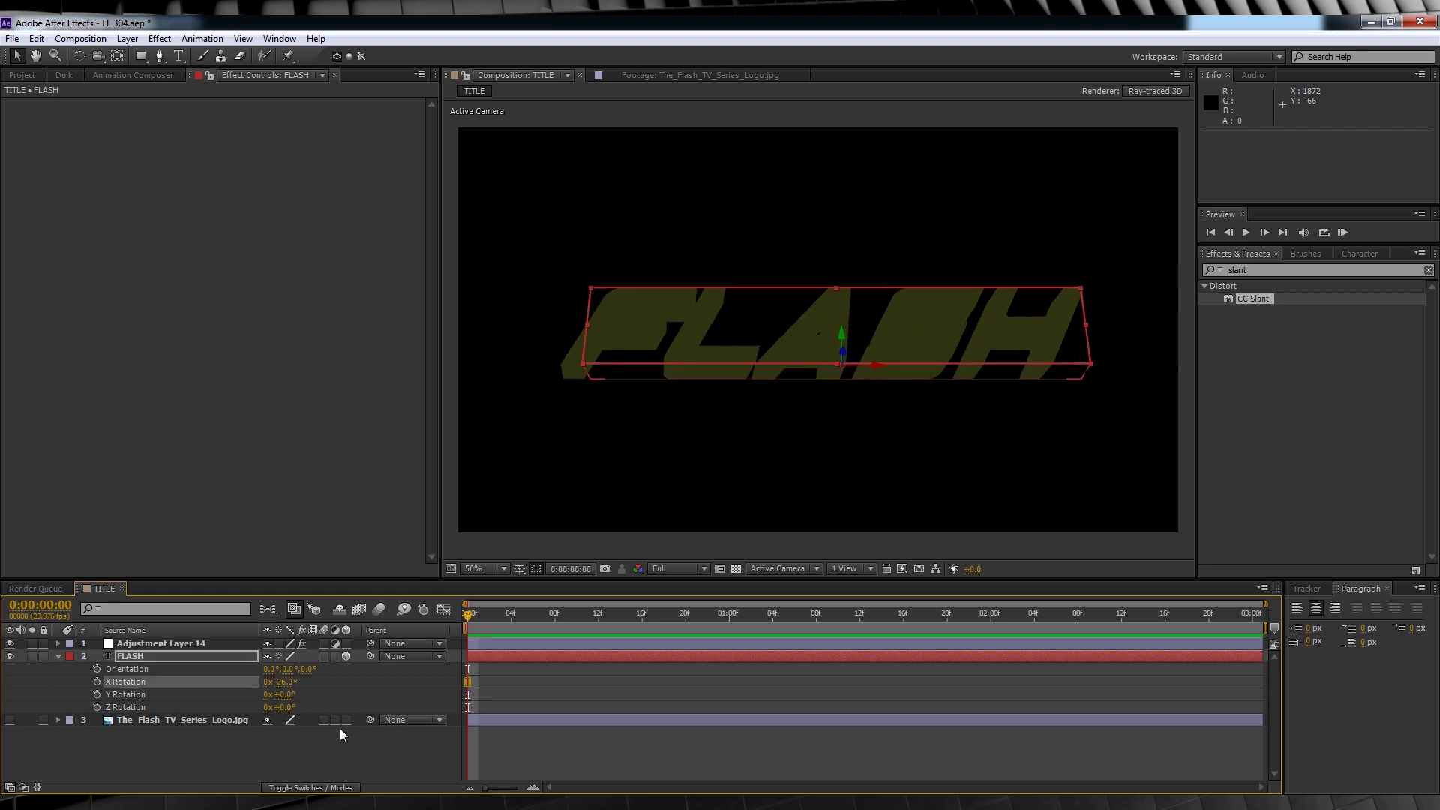
left_click(141, 658)
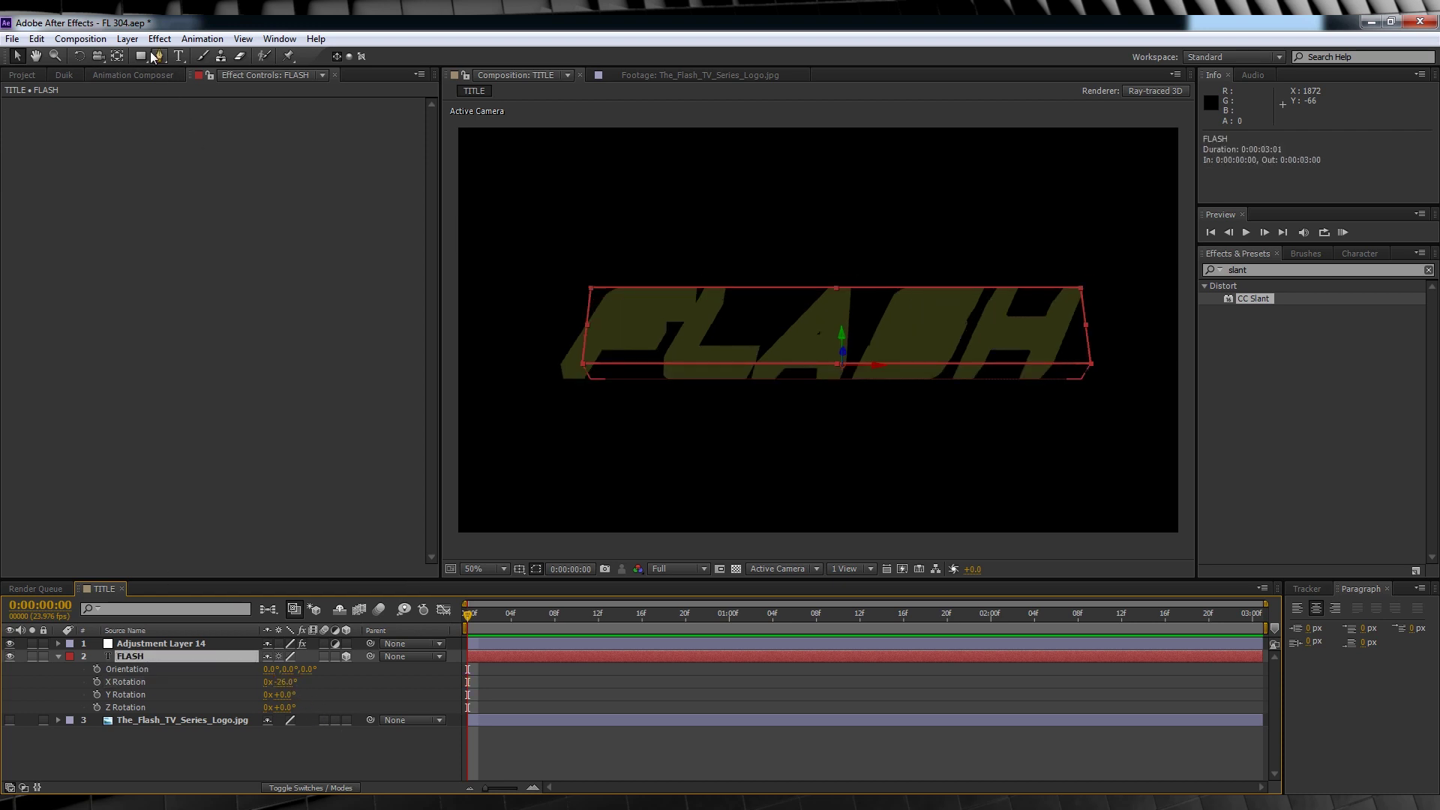
- Add a Spot light named Light 1 with Casts Shadows left enabled
left_click(128, 39)
mouse_move(142, 59)
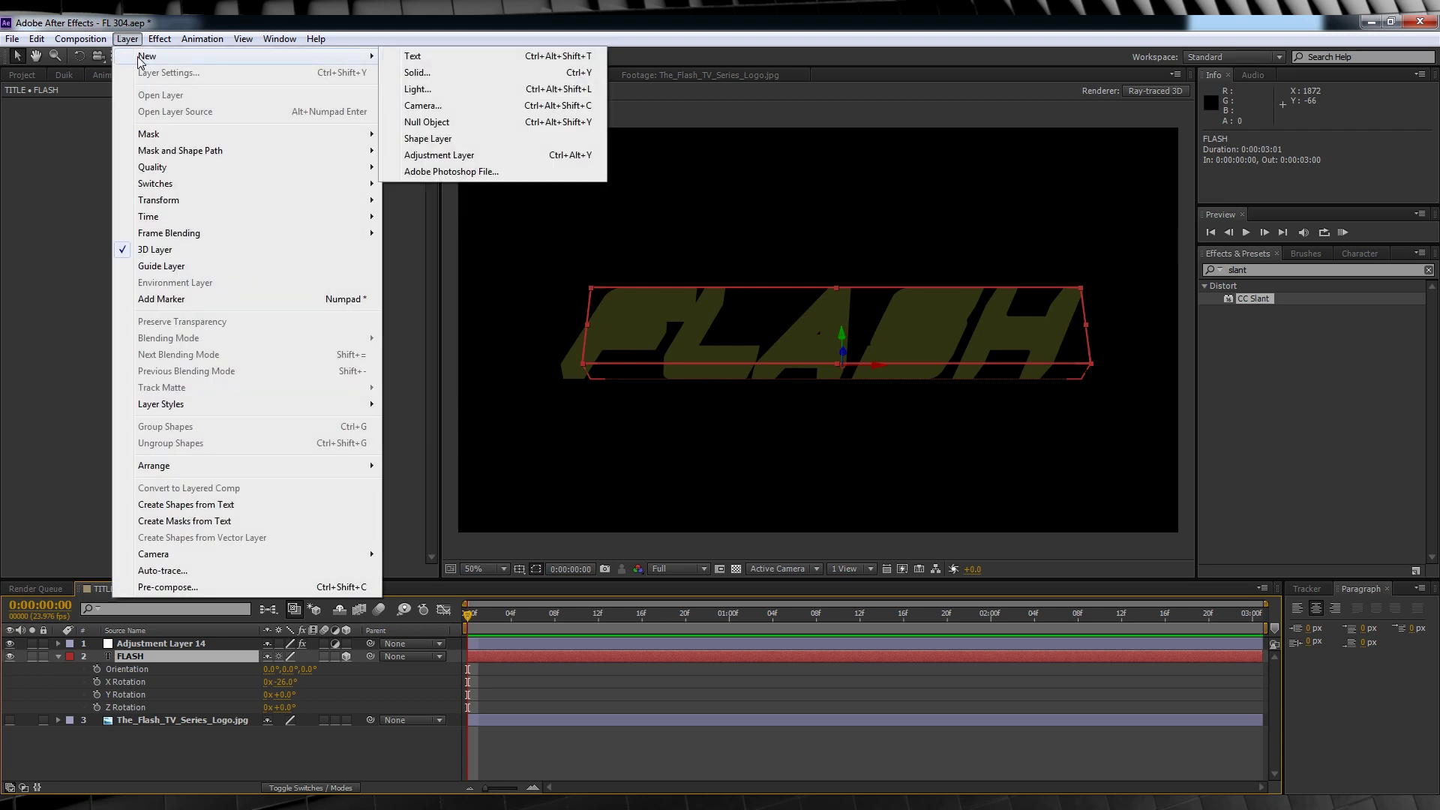
left_click(409, 90)
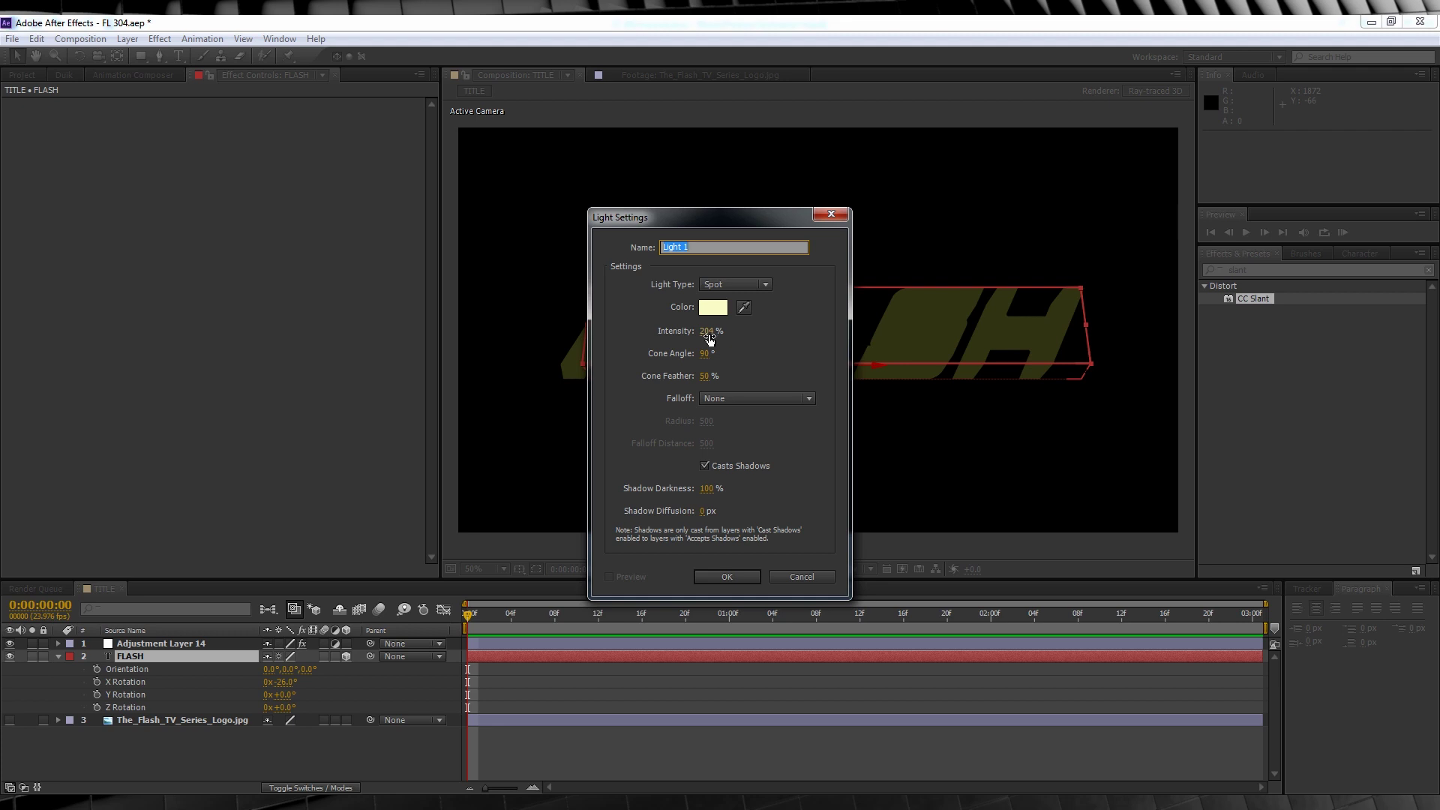
left_click(705, 467)
left_click(705, 466)
left_click(722, 576)
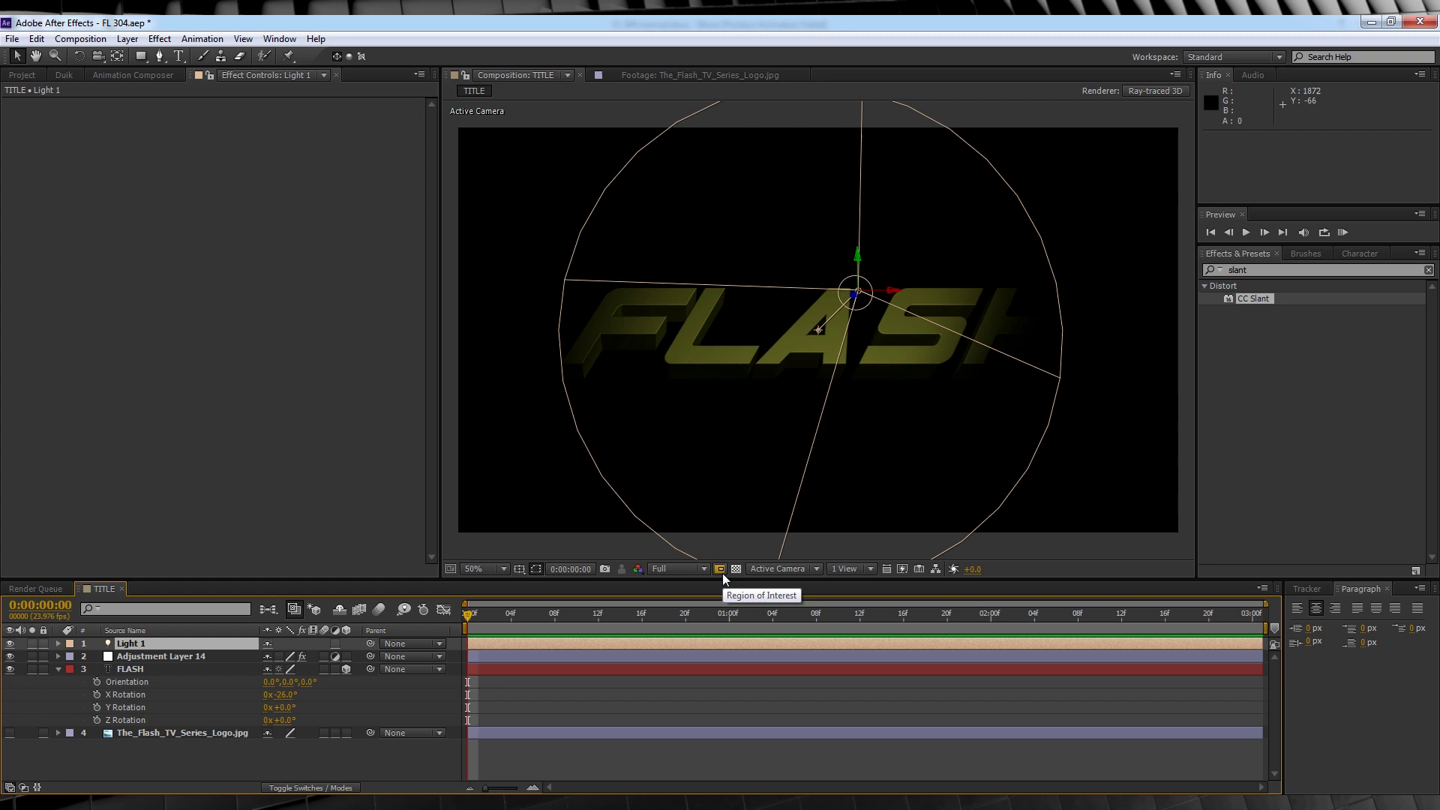
- Set Light 1's Point of Interest to 946.3, 748.7, -868
left_click(59, 643)
left_click(71, 656)
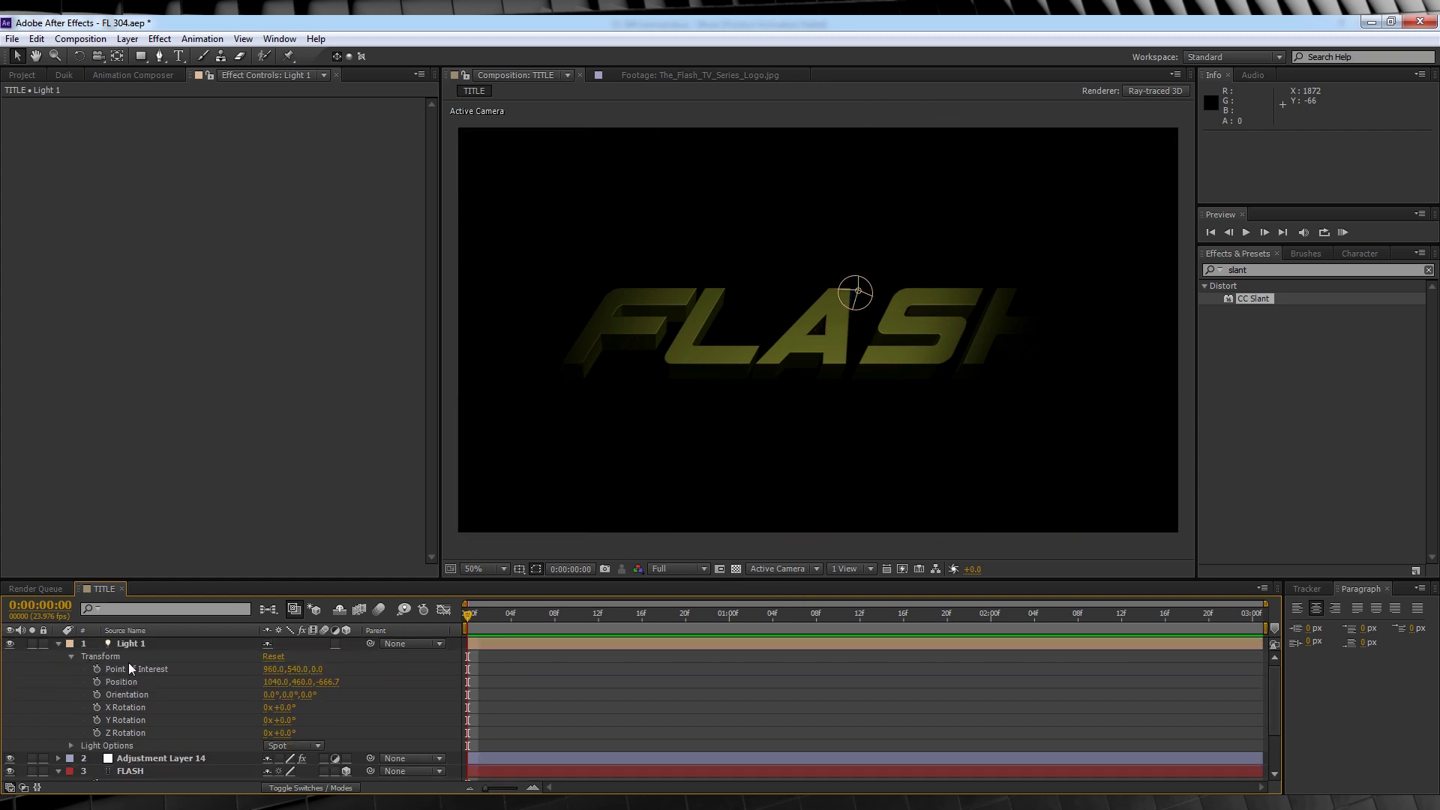
left_click(272, 670)
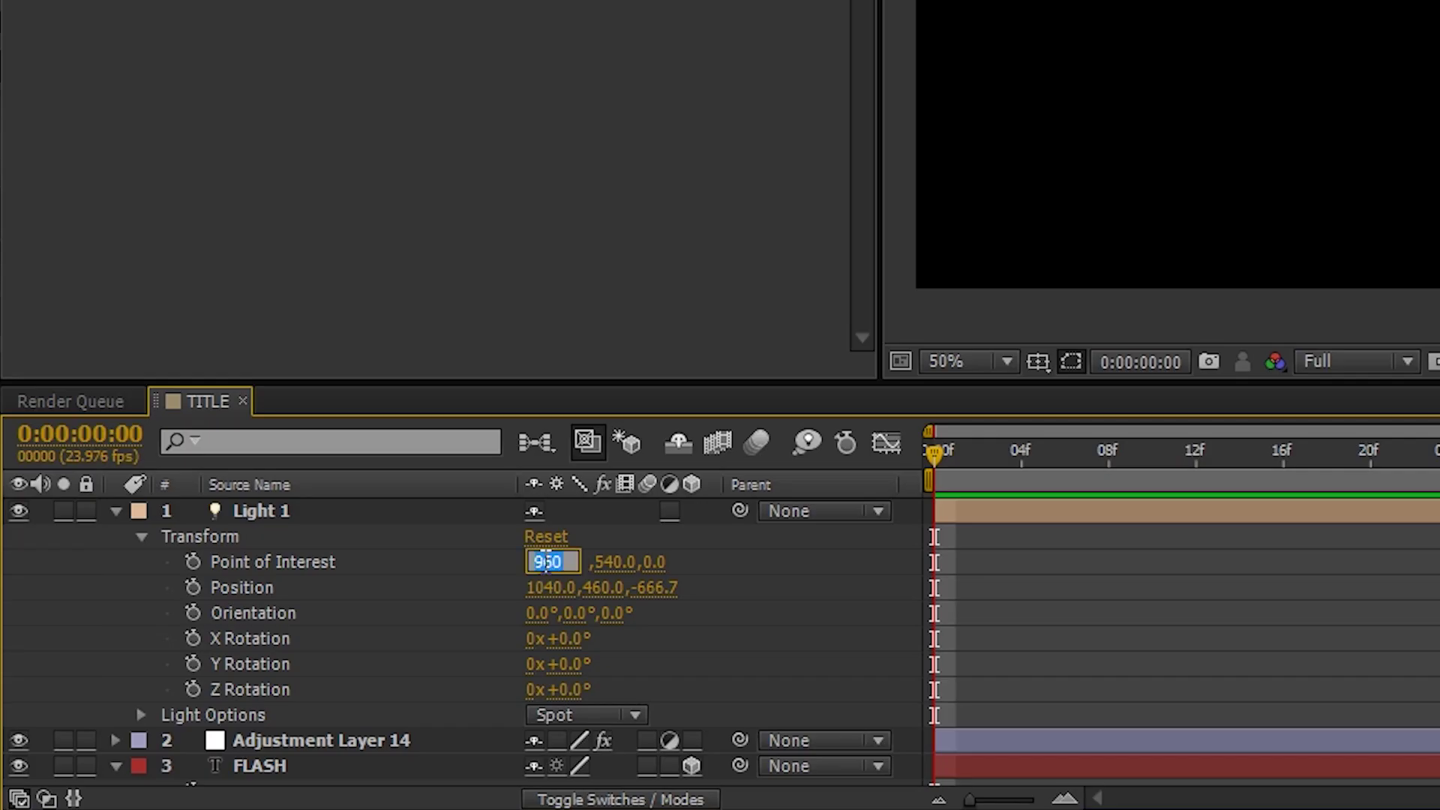
type("946.3")
left_click(607, 563)
type("748")
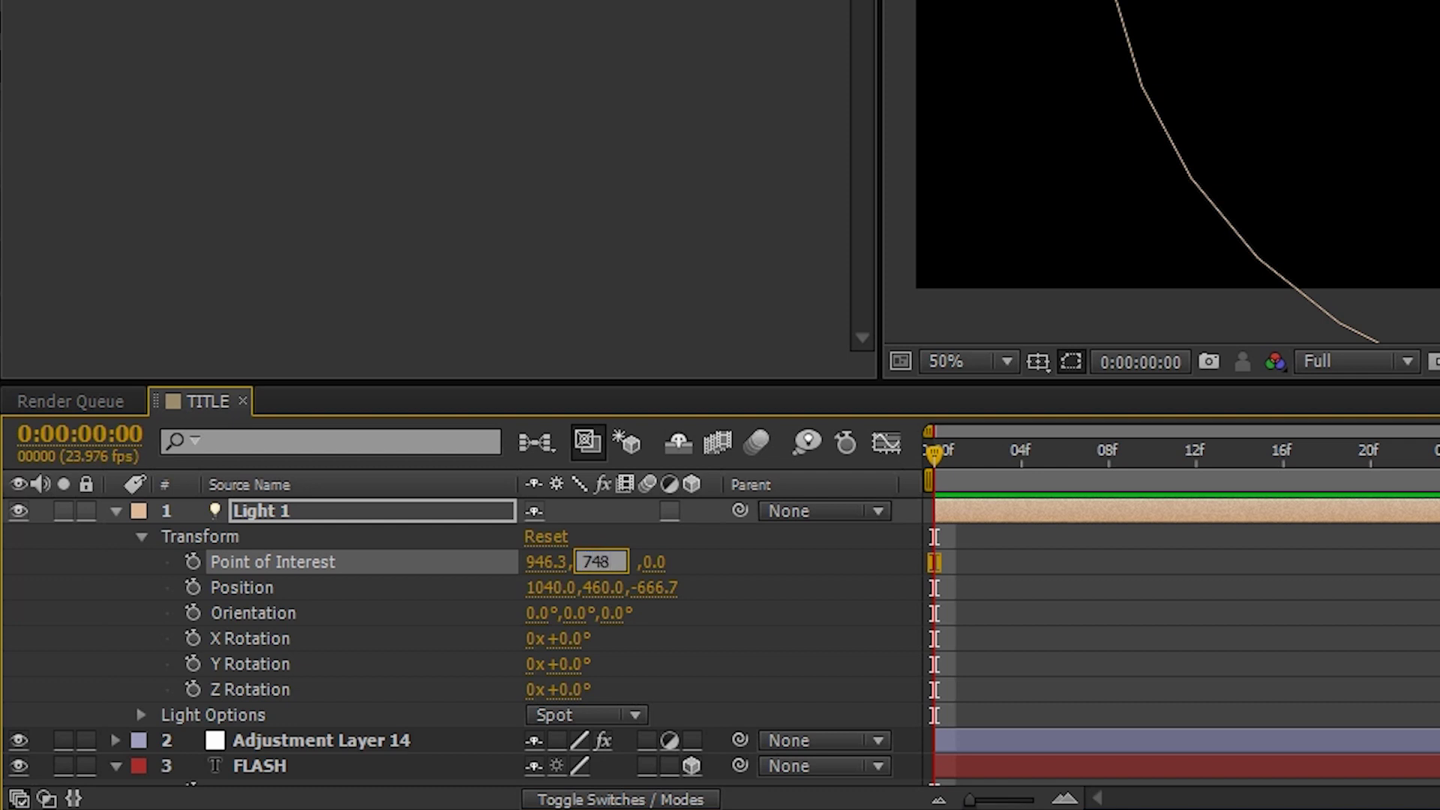
type(".7")
left_click(636, 564)
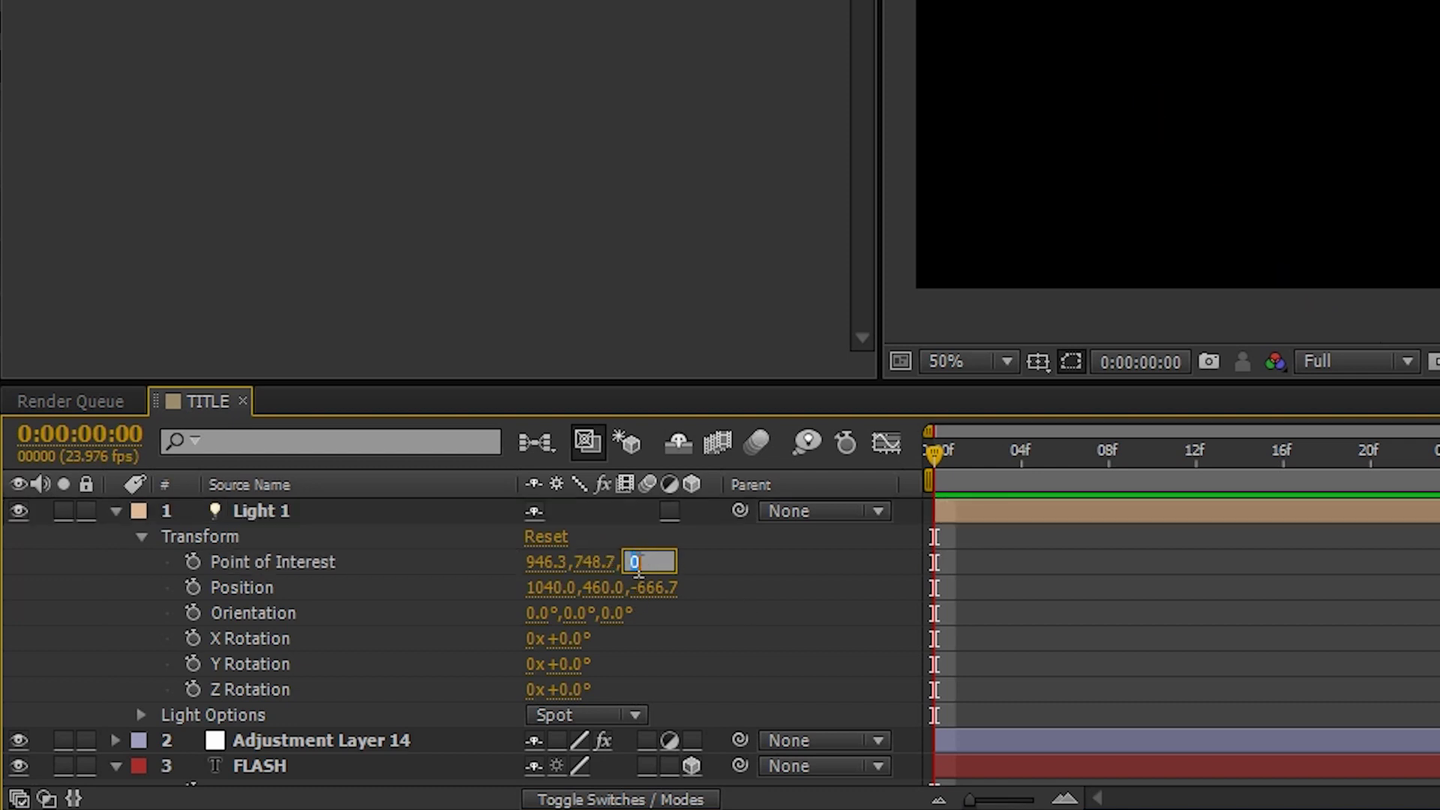
type("-868")
- Set Light 1's Position to 934.2, 595.5, -1534.7
left_click(542, 588)
type("9")
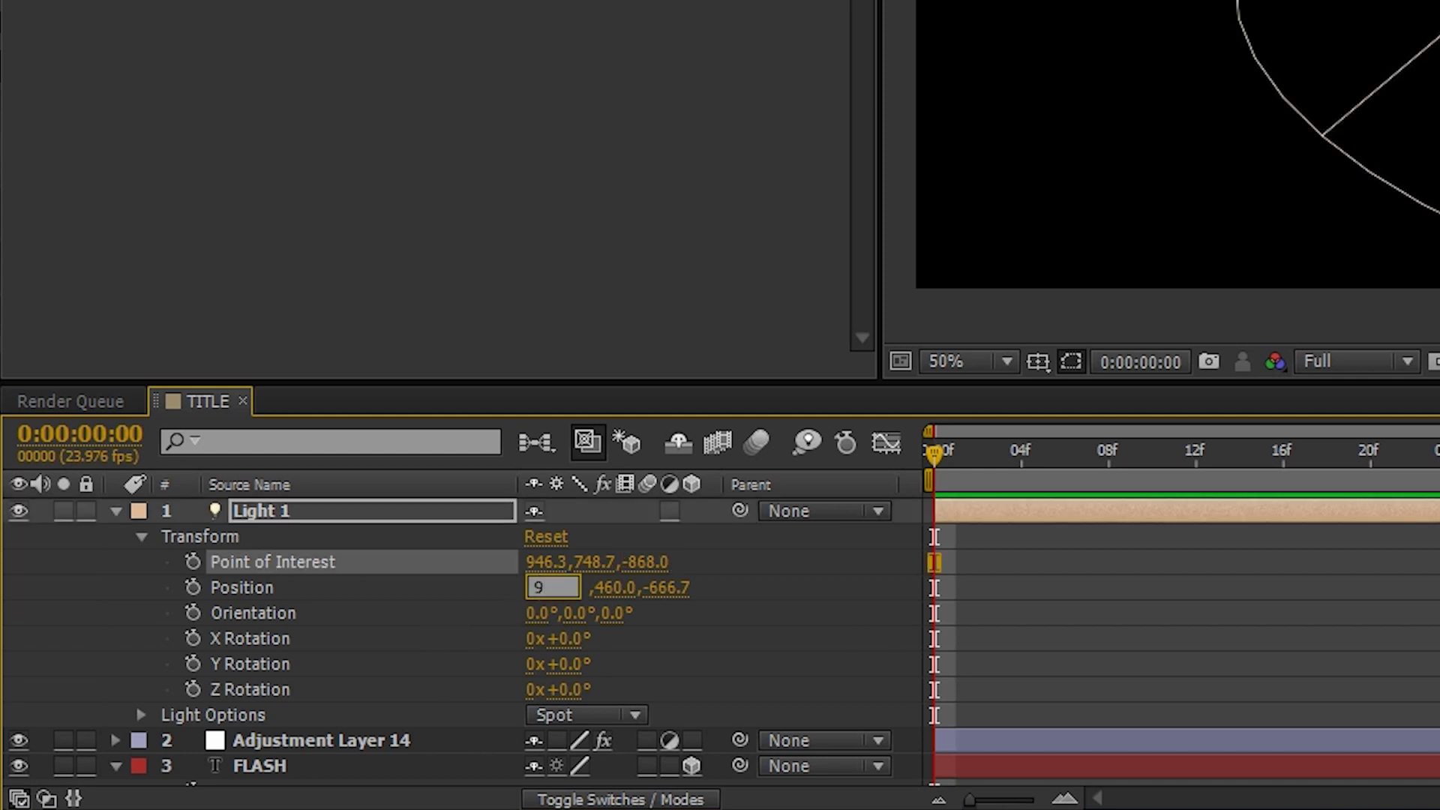
type("34.2")
key("Return")
left_click(600, 588)
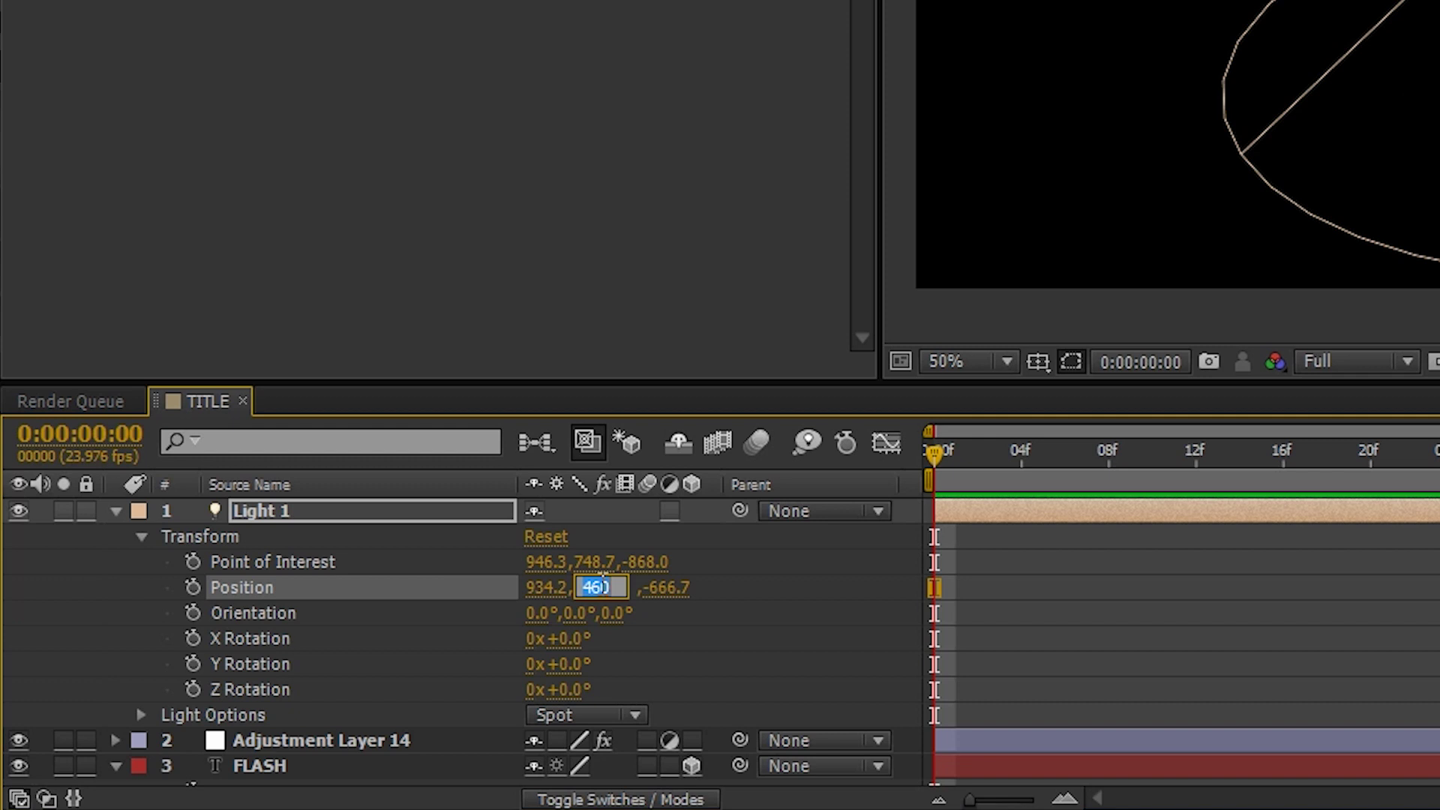
type("595.5")
left_click(667, 590)
type("-15")
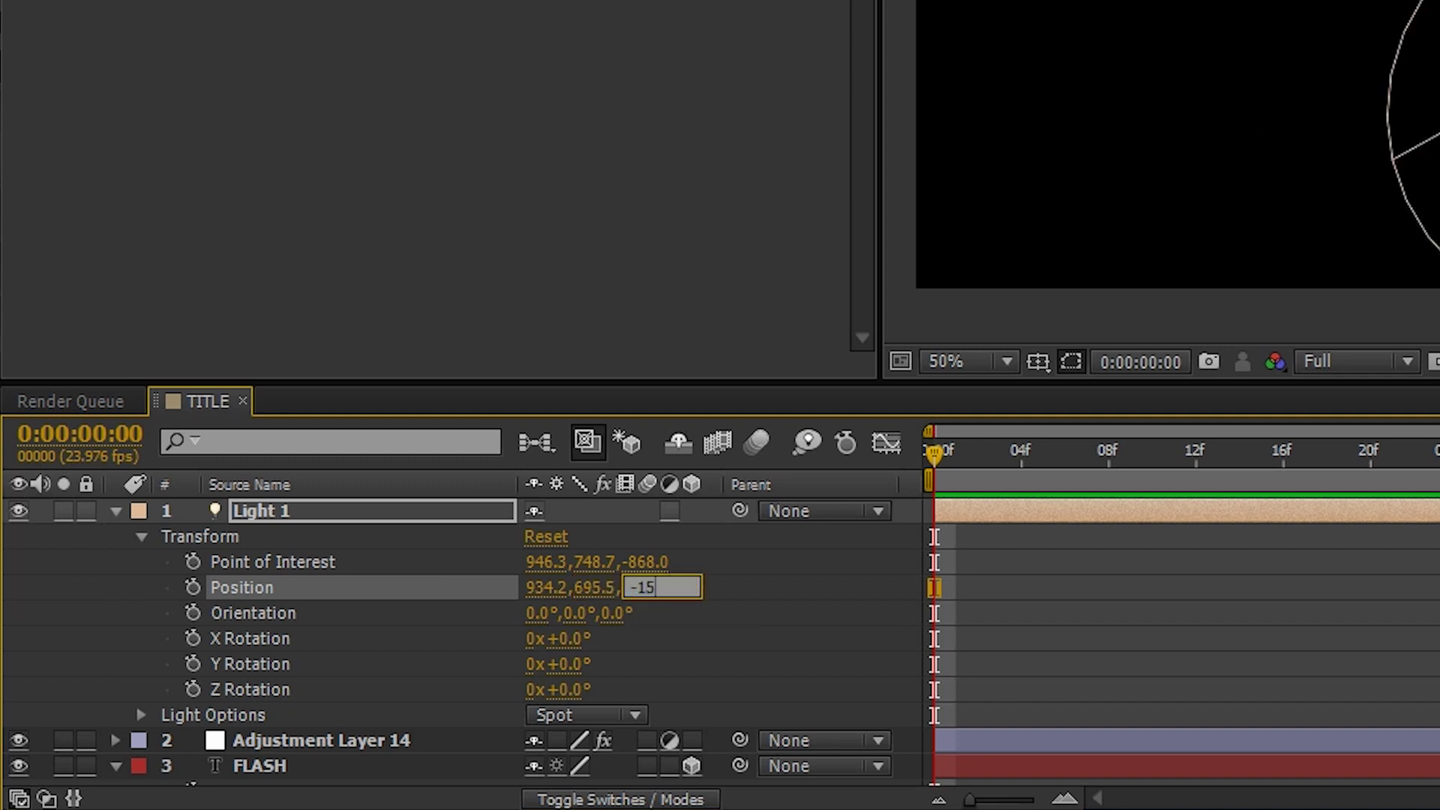
type("34.7")
left_click(646, 649)
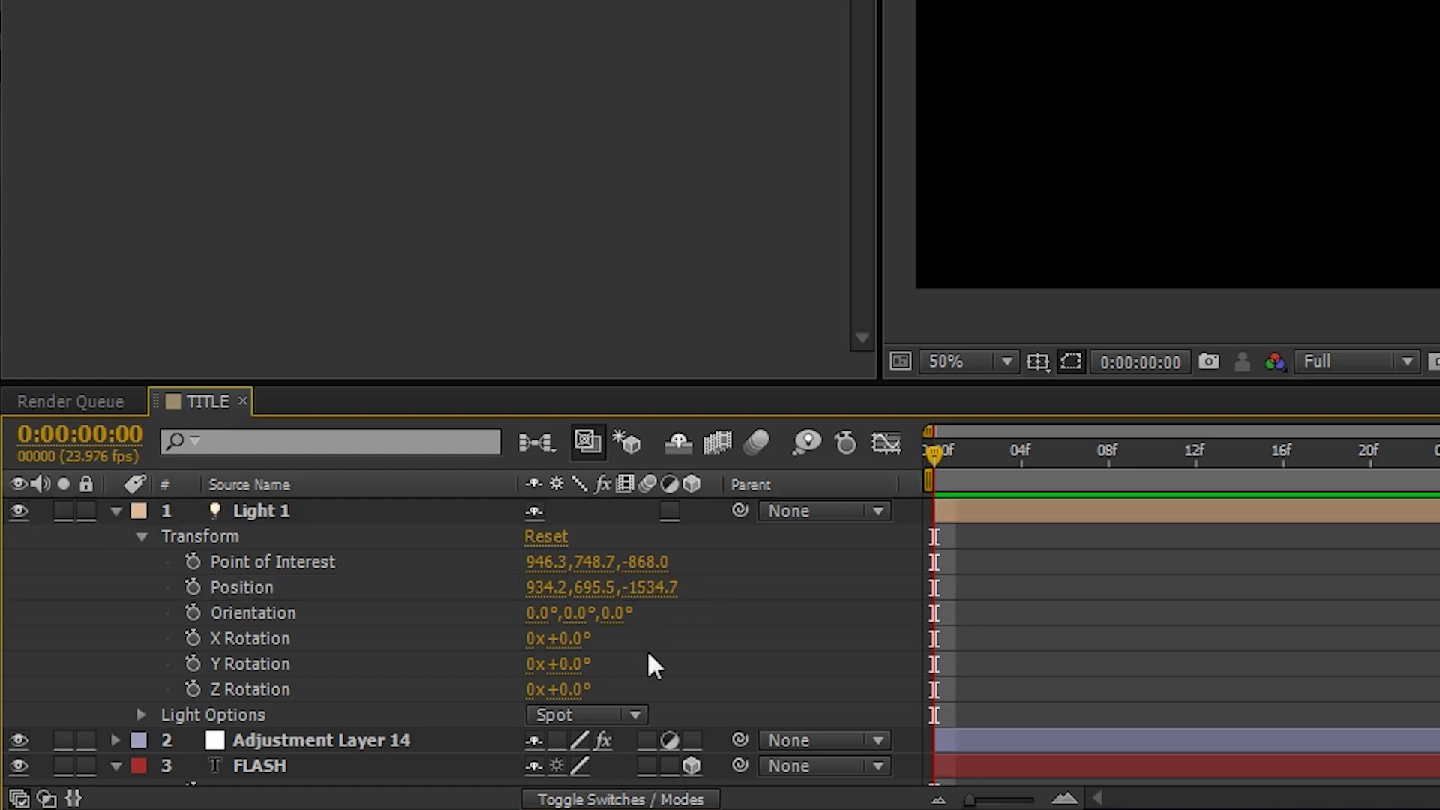
- Set Light 1's Orientation to 331°, 16°, 292°
left_click(538, 614)
type("331")
left_click(610, 615)
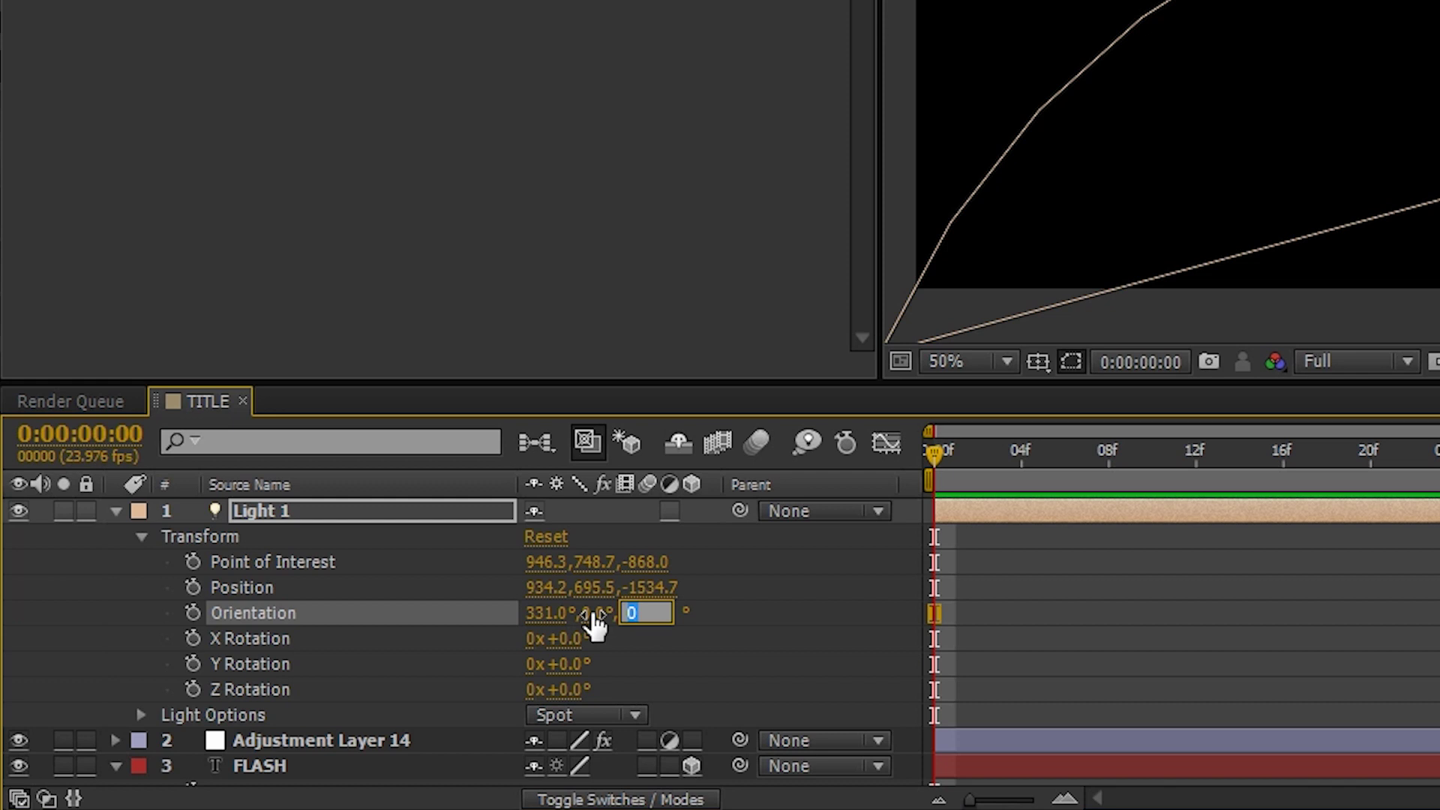
type("16")
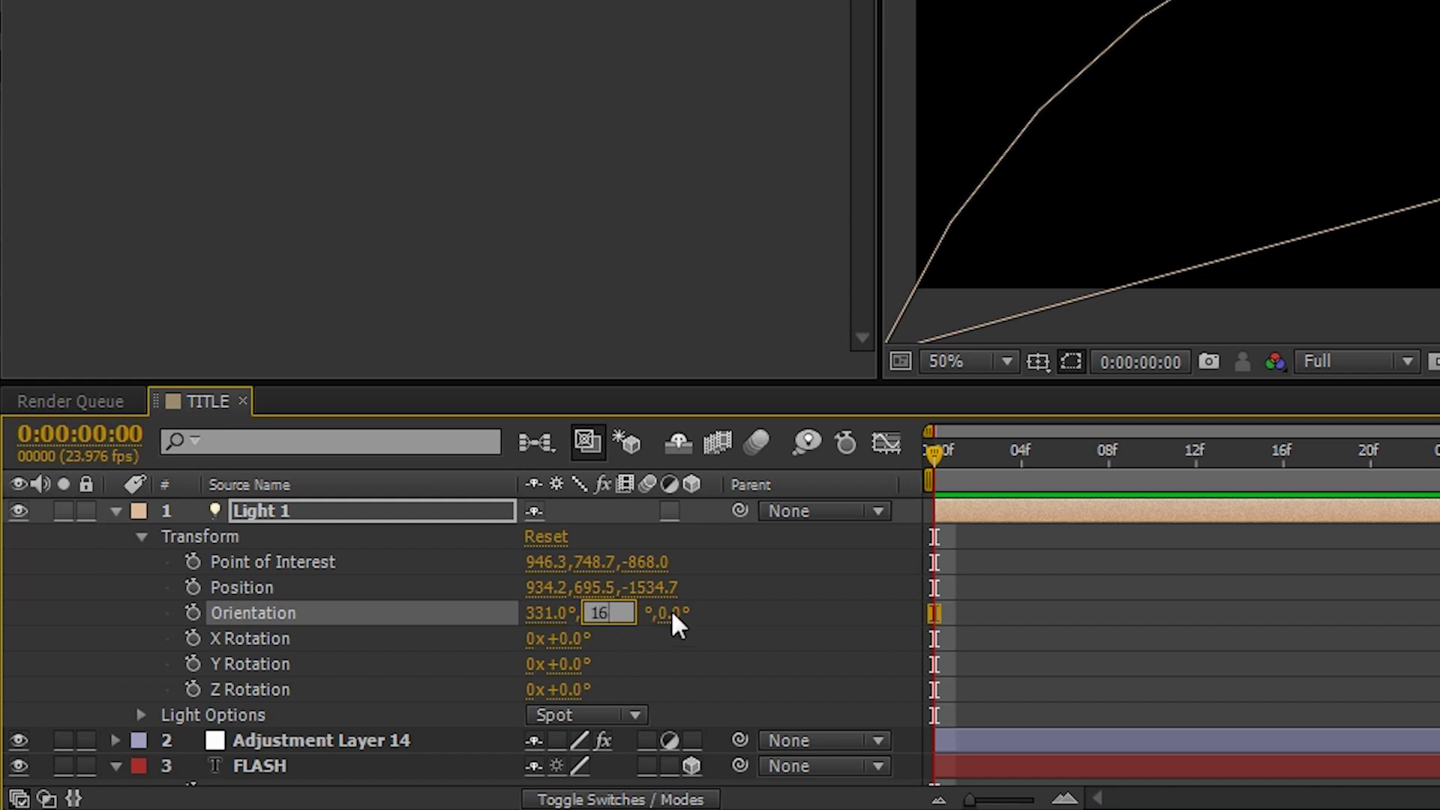
left_click(643, 629)
left_click(645, 619)
type("292")
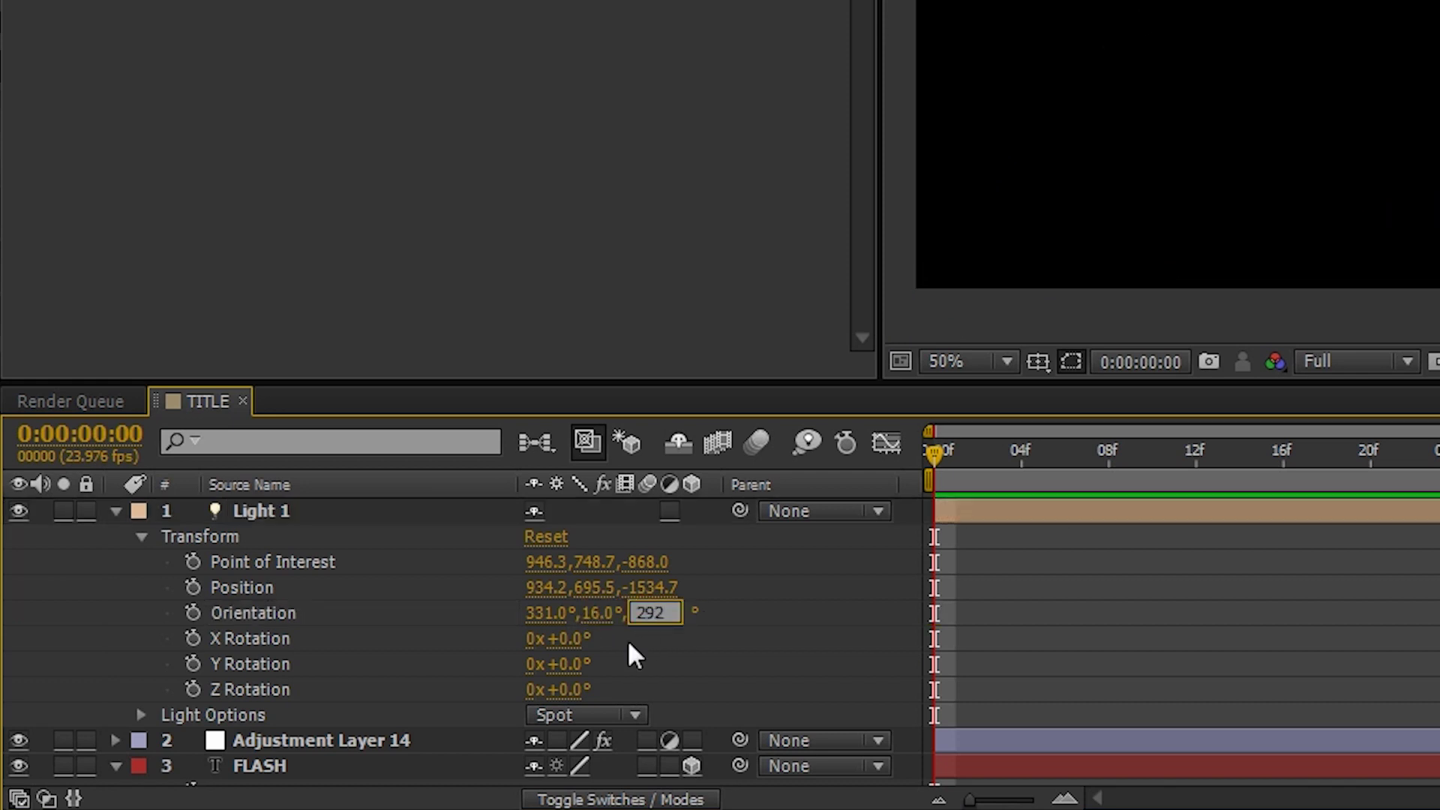
left_click(602, 677)
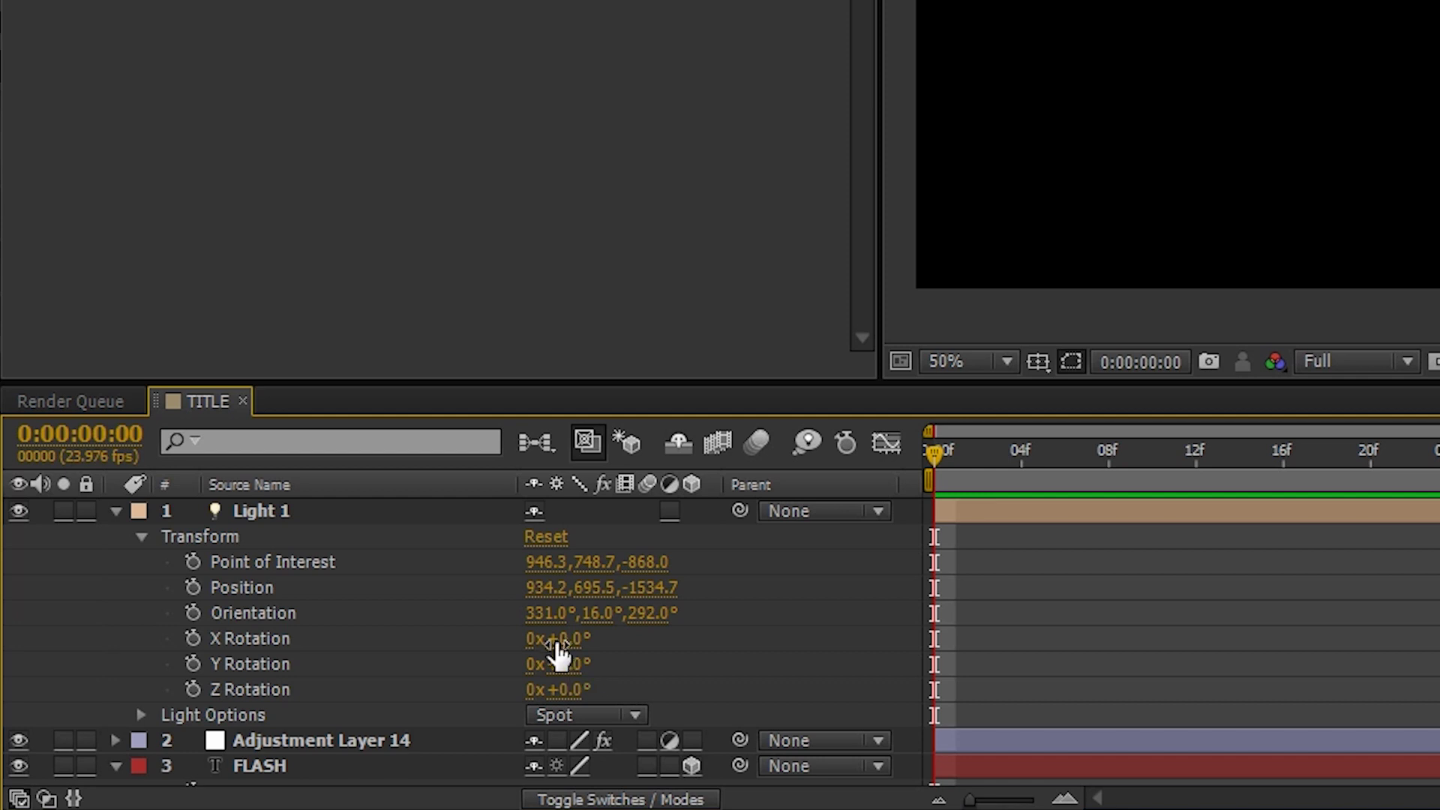
- Set Light 1's X Rotation to 10° and Y Rotation to 17°
left_click(575, 638)
type("10")
key("Return")
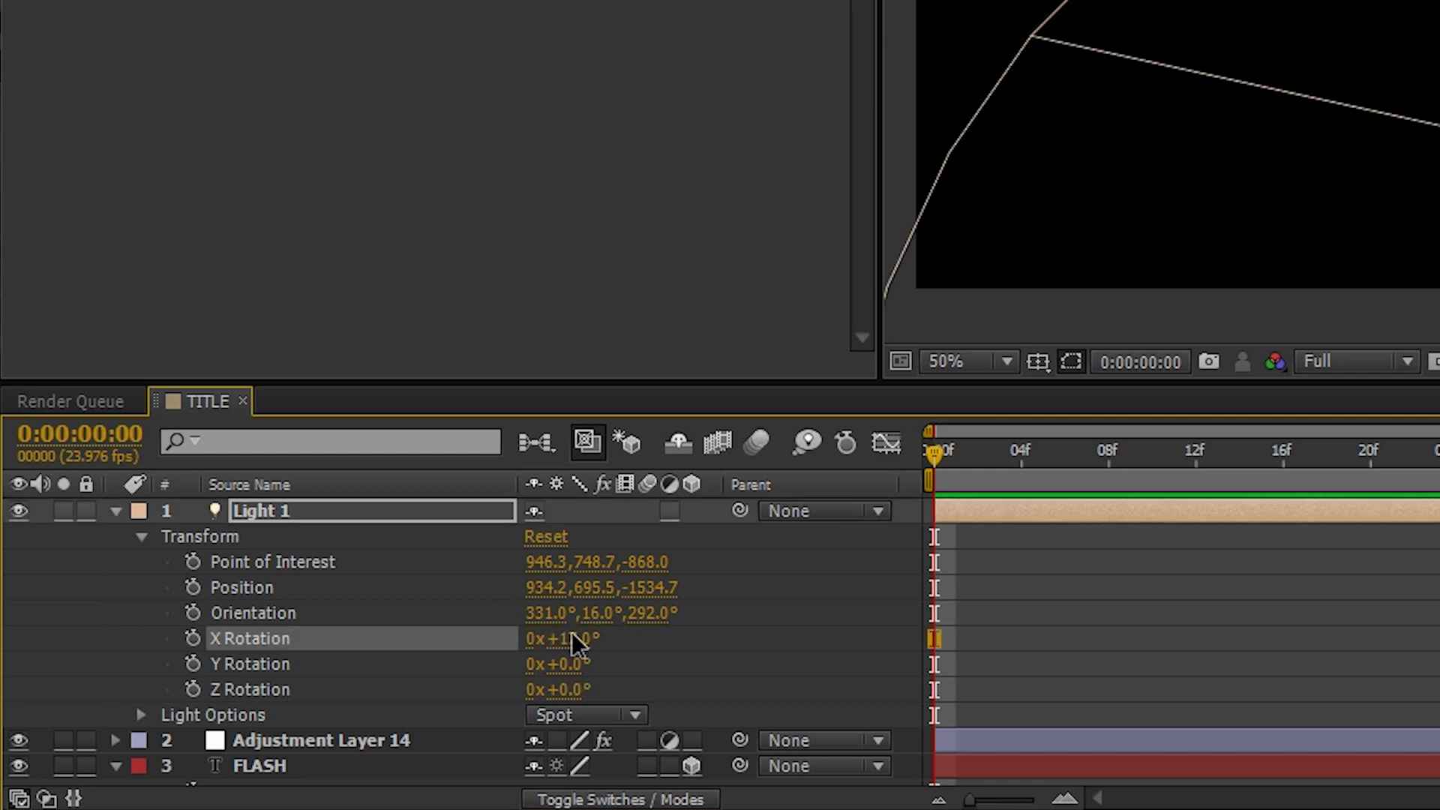
left_click(574, 664)
type("17")
key("Return")
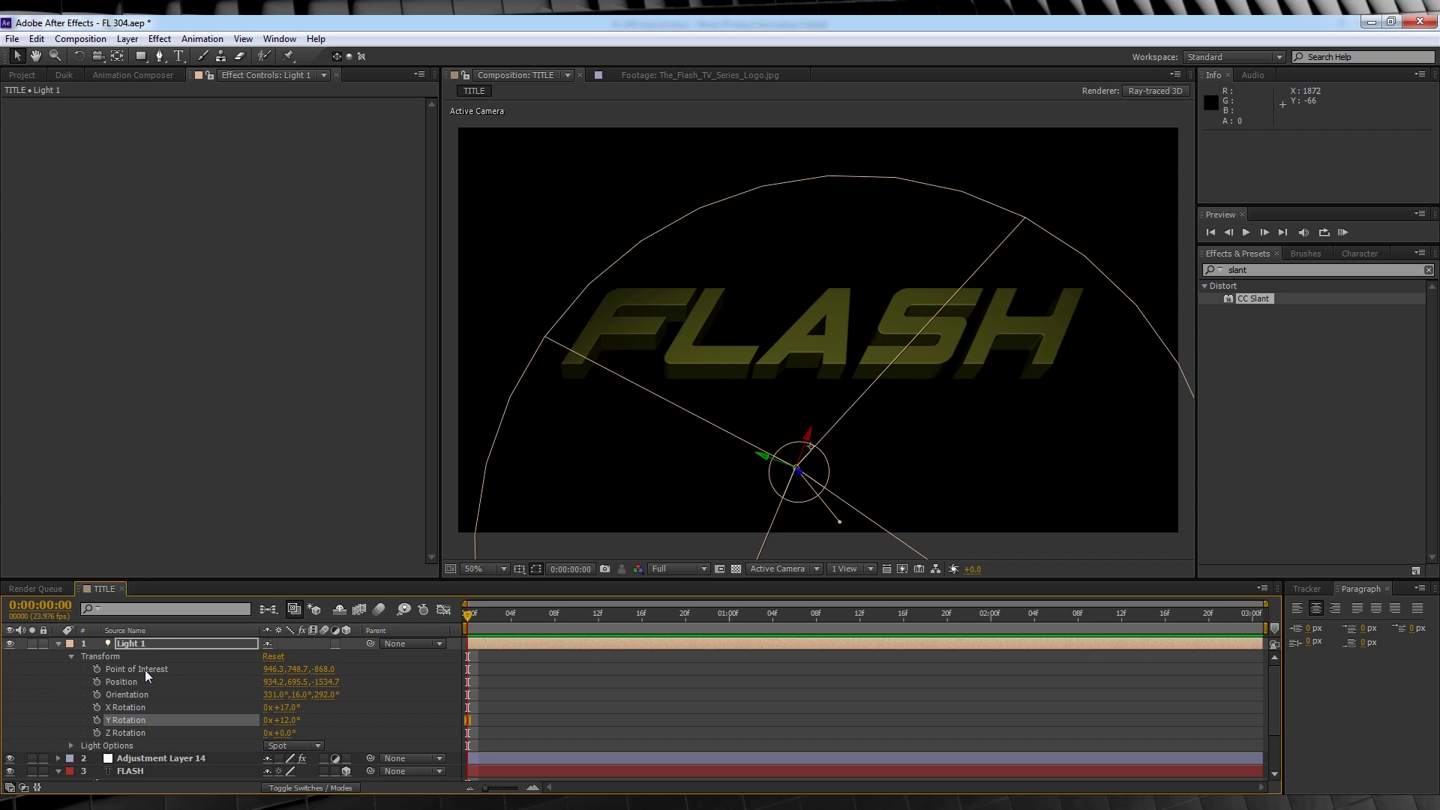
- Add a new adjustment layer and apply Bevel Alpha to it
left_click(59, 644)
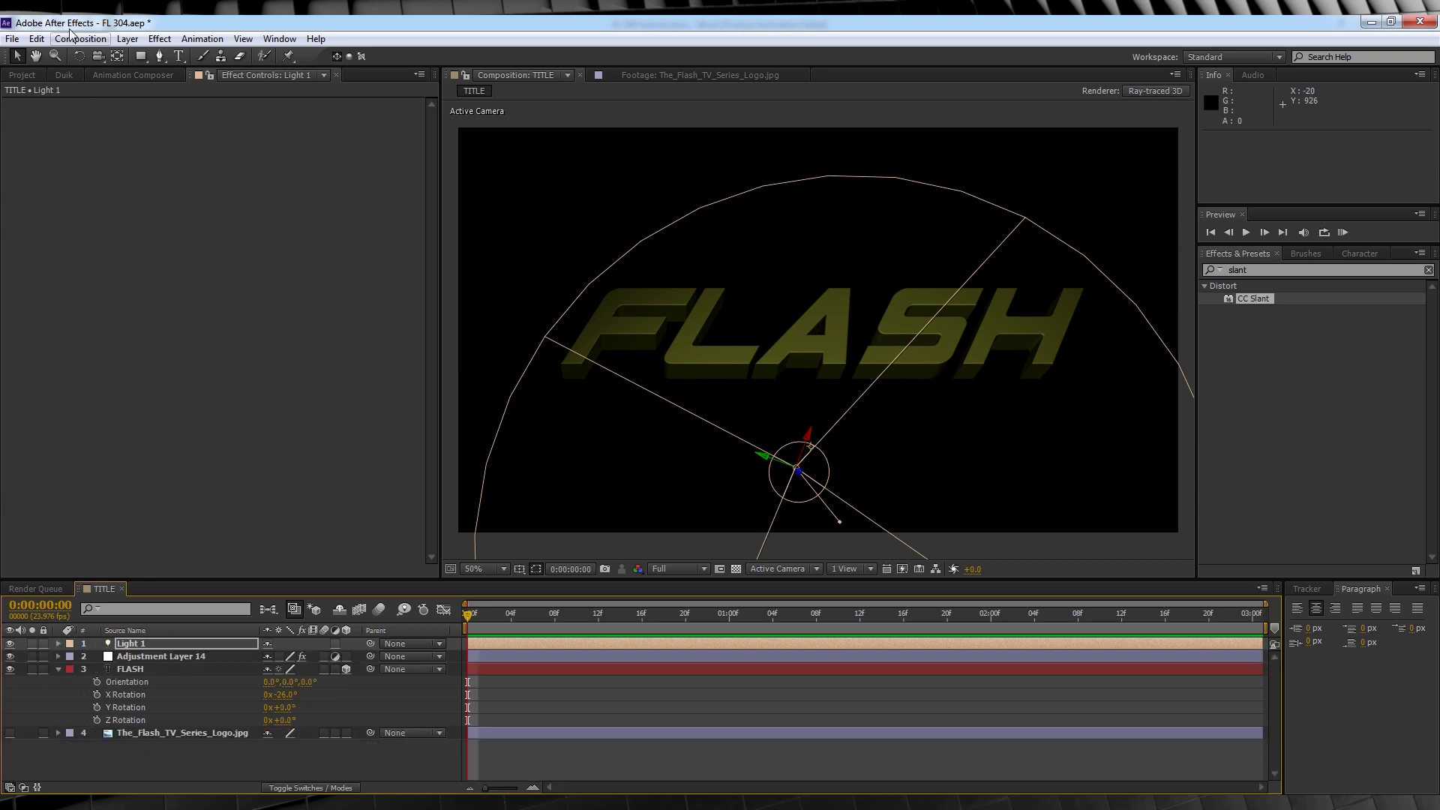
left_click(128, 39)
mouse_move(143, 56)
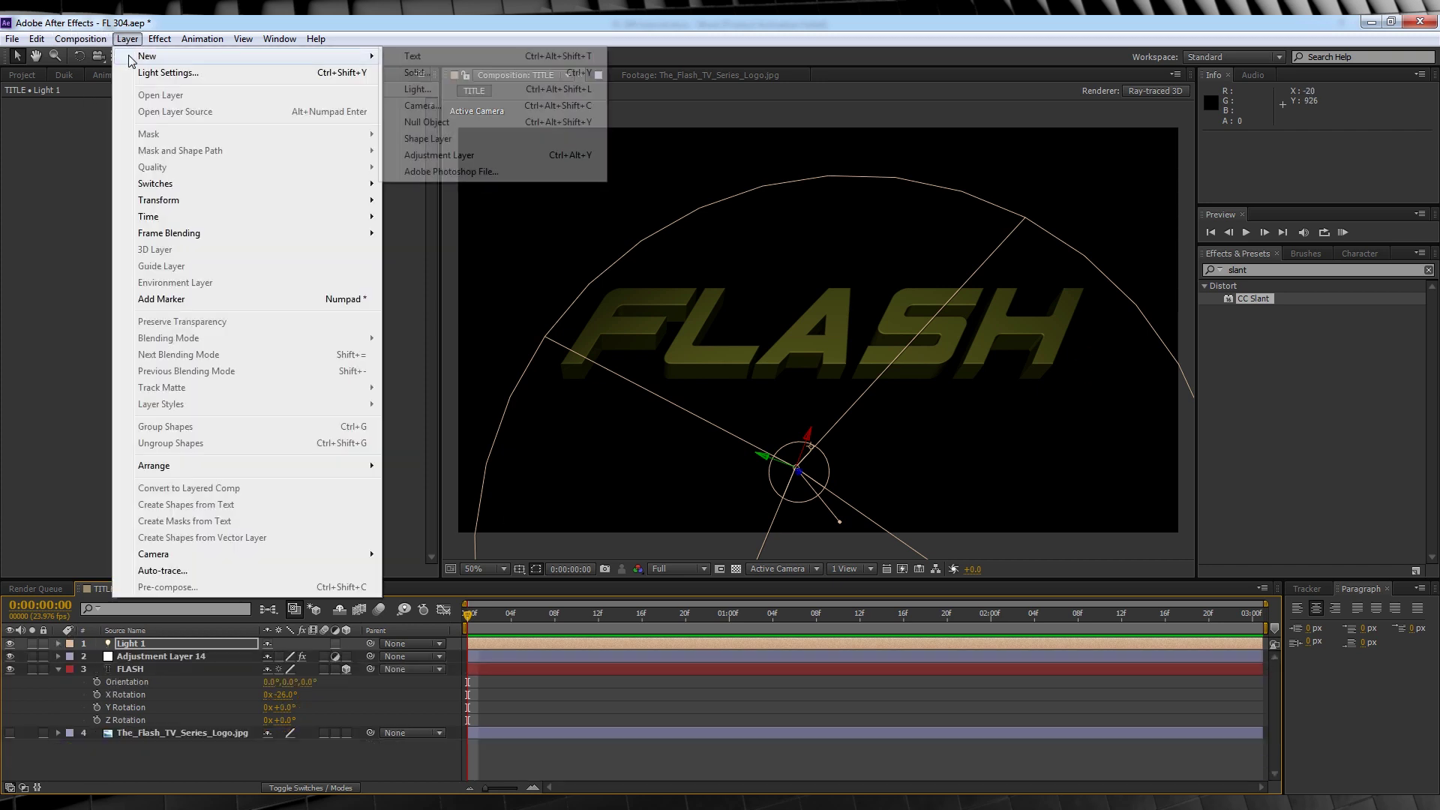
left_click(502, 155)
left_click(1192, 270)
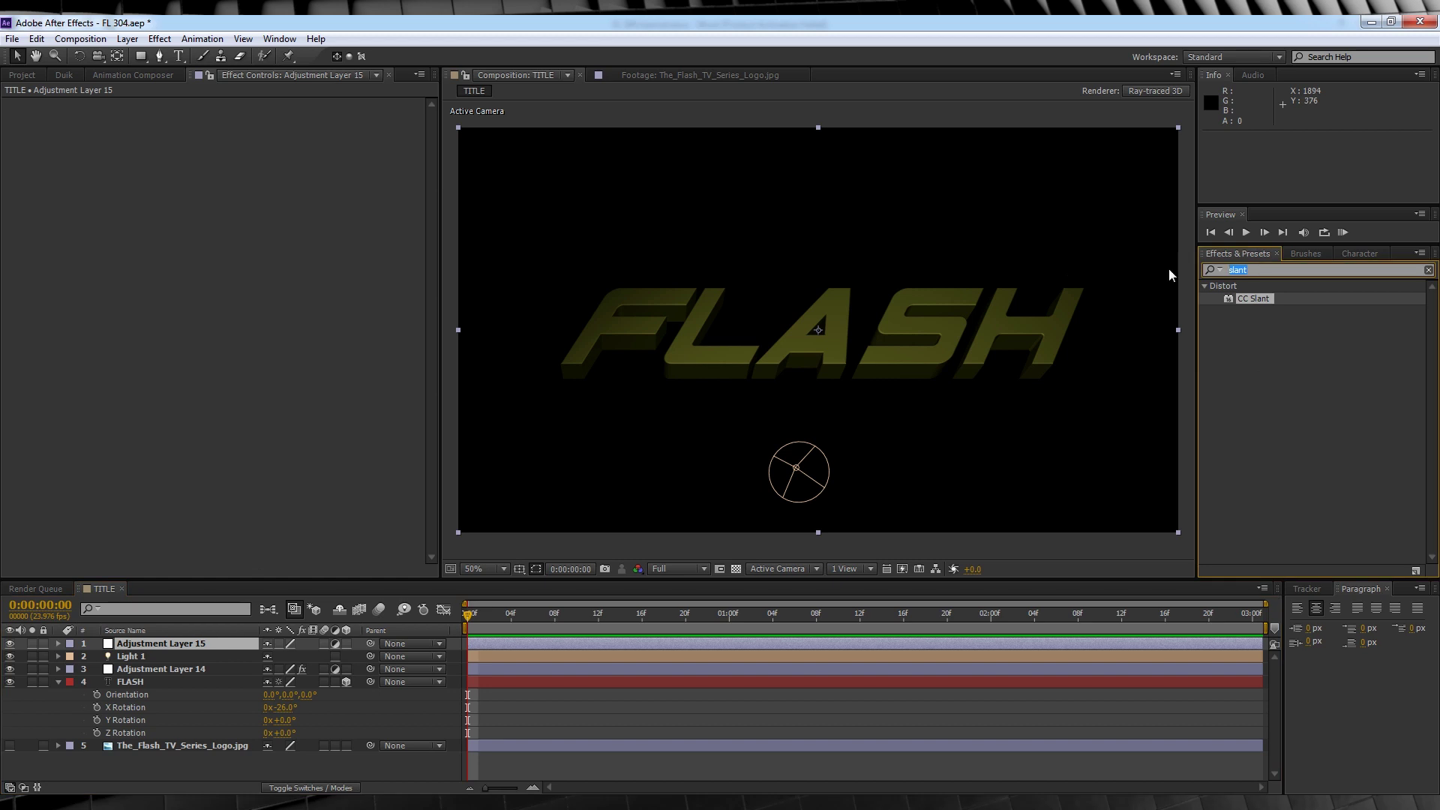
type("bevel")
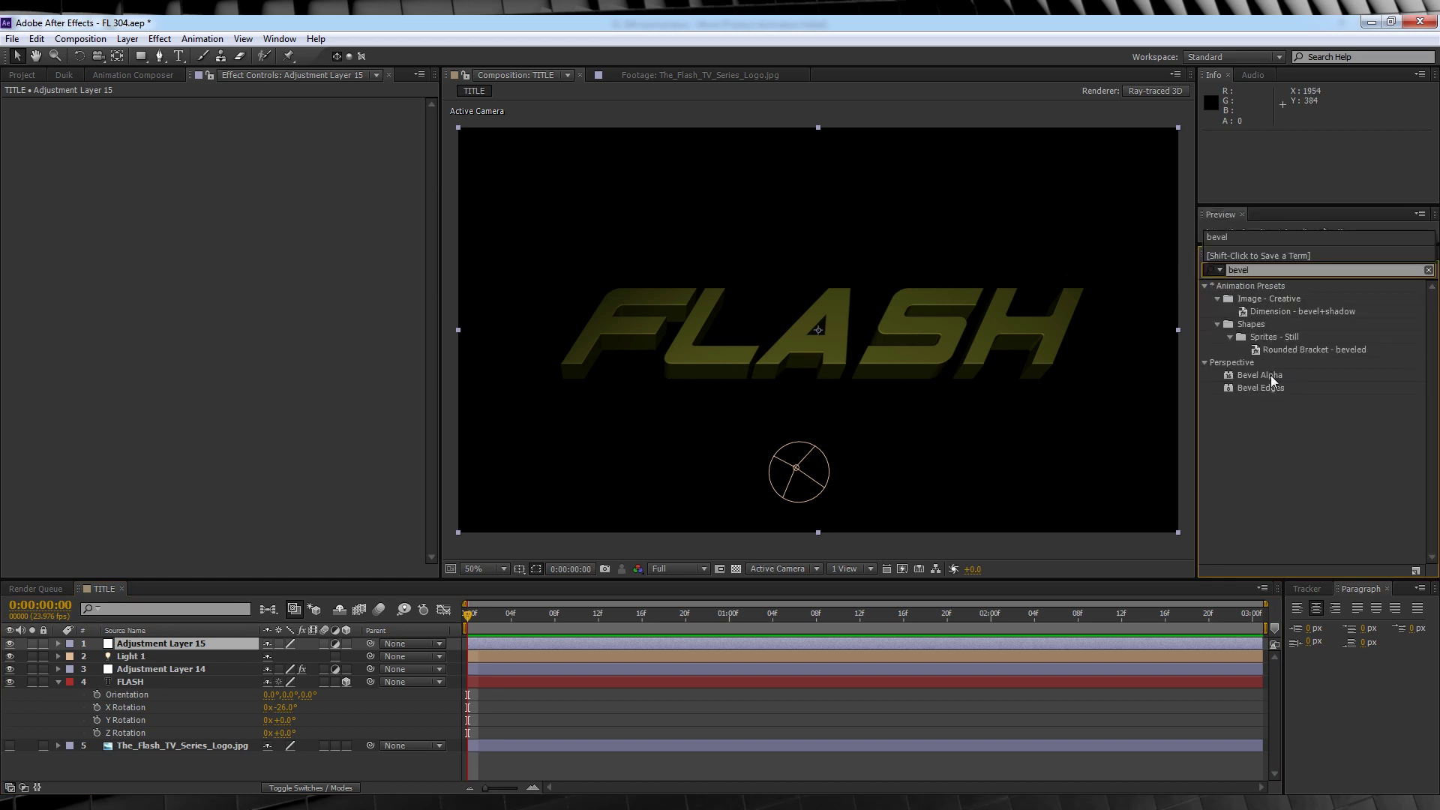
left_click_drag(1261, 375, 214, 643)
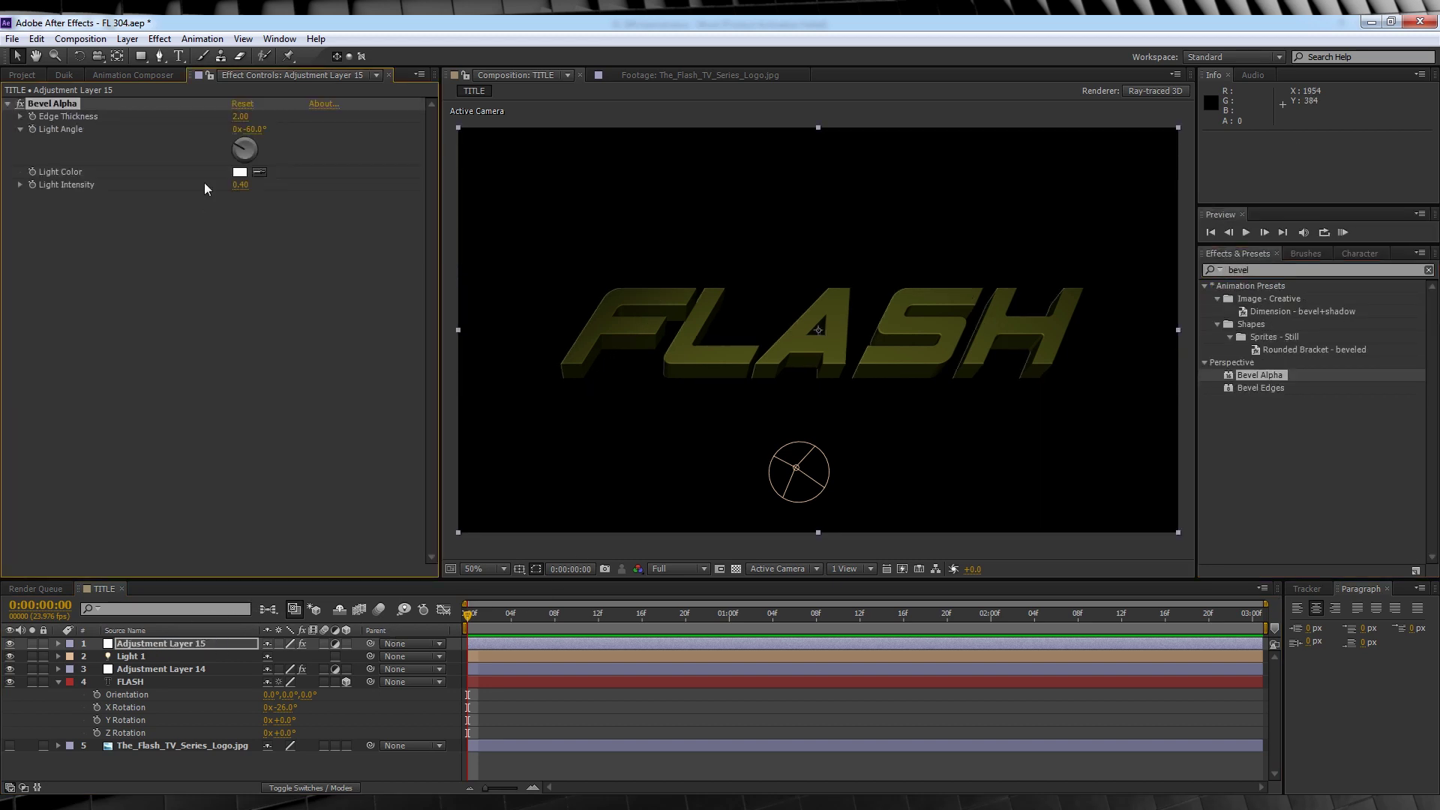
- Set Bevel Alpha's Light Angle to 309° and Light Intensity to 0.15, then check the result
left_click(256, 129)
left_click(242, 185)
key("Return")
key("slash")
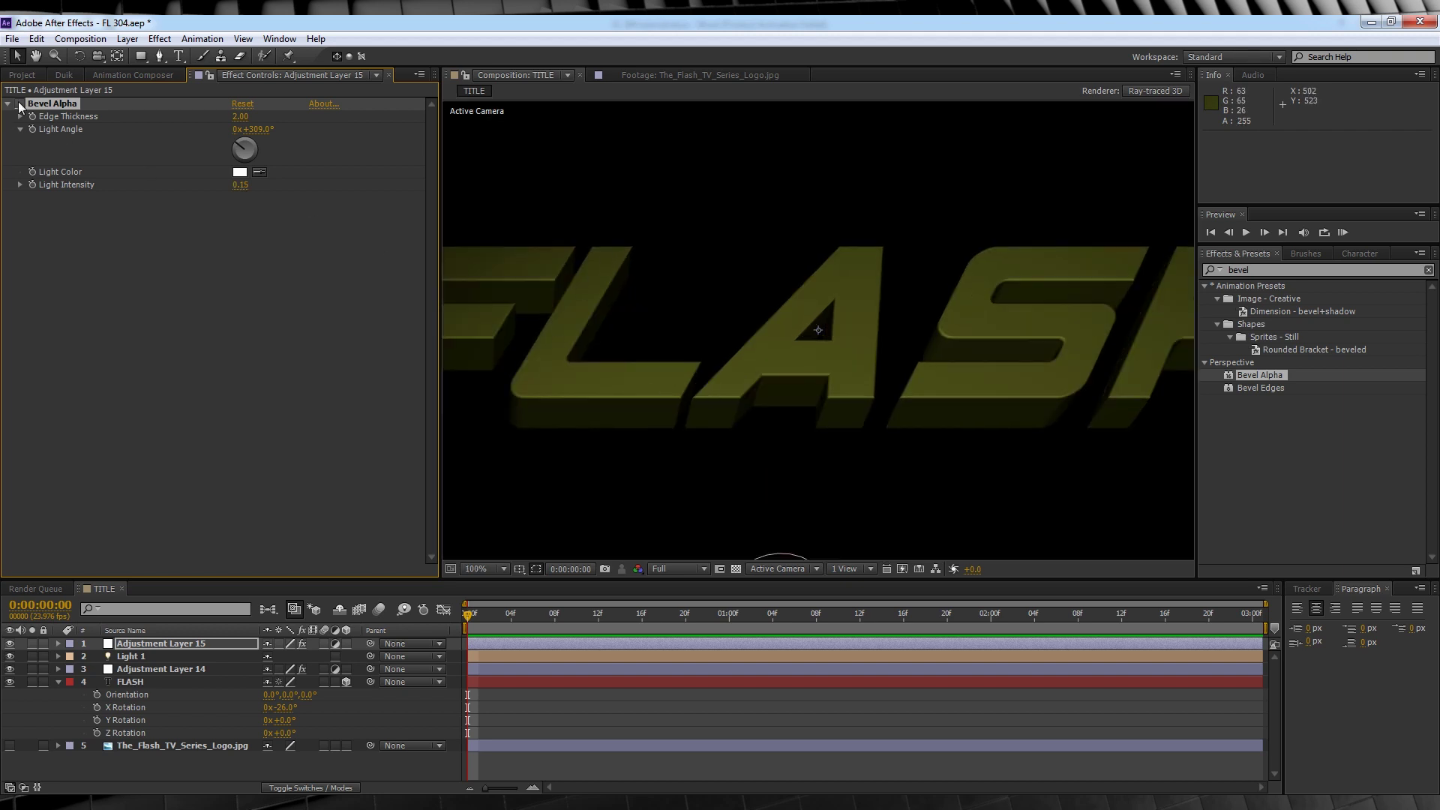
left_click(642, 349)
key("comma")
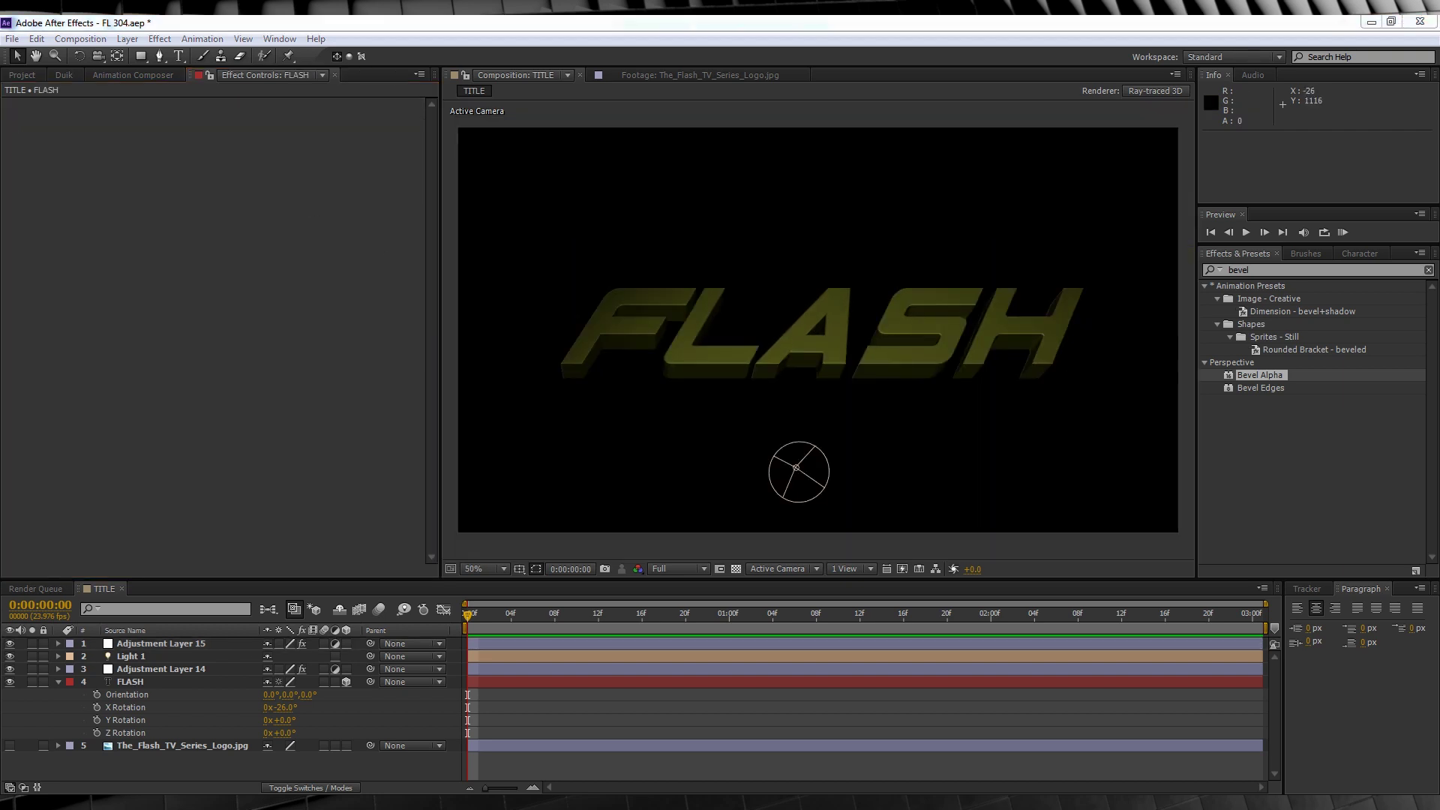
- Duplicate the FLASH layer and colour the copy dark blue
left_click(134, 684)
key("ctrl+d")
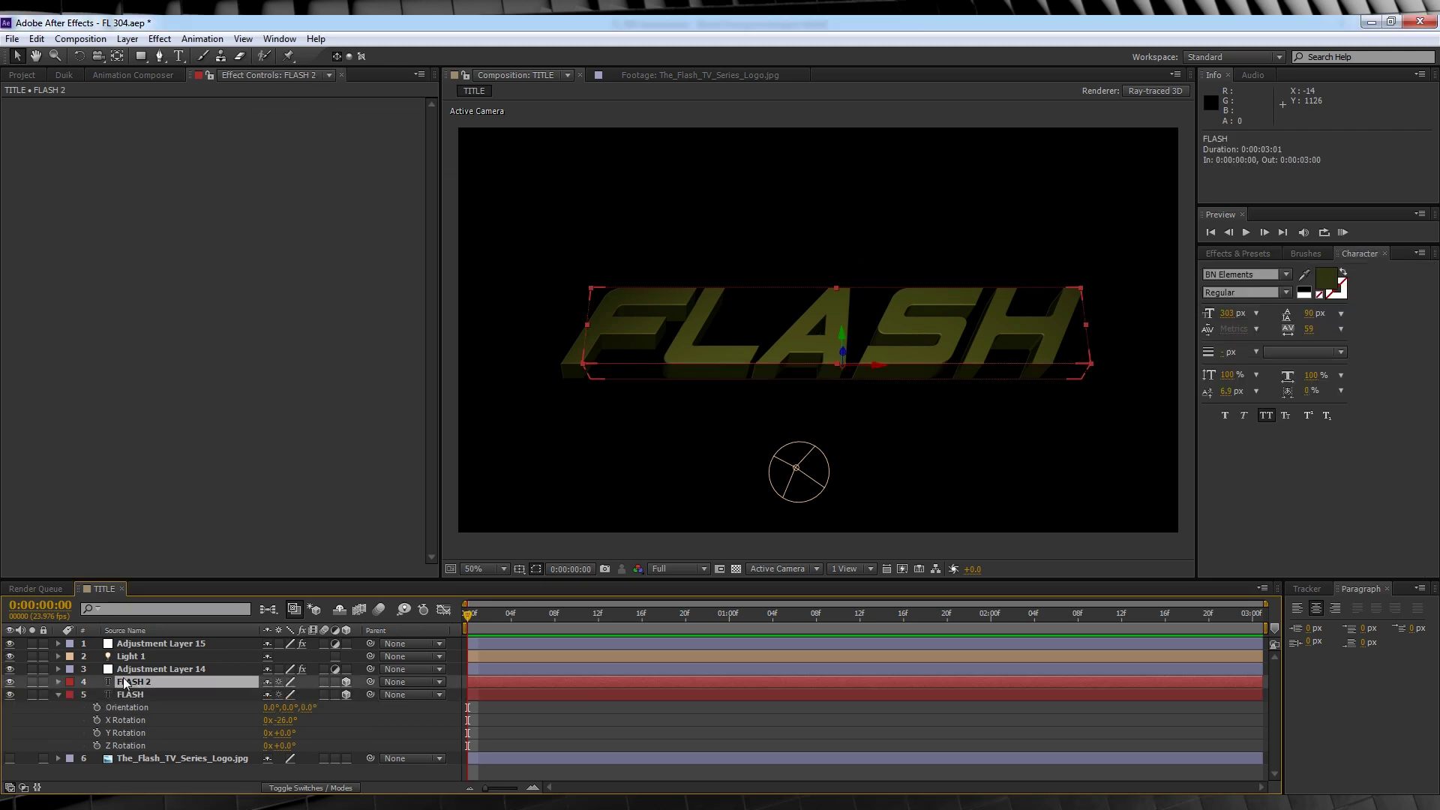
left_click(1327, 280)
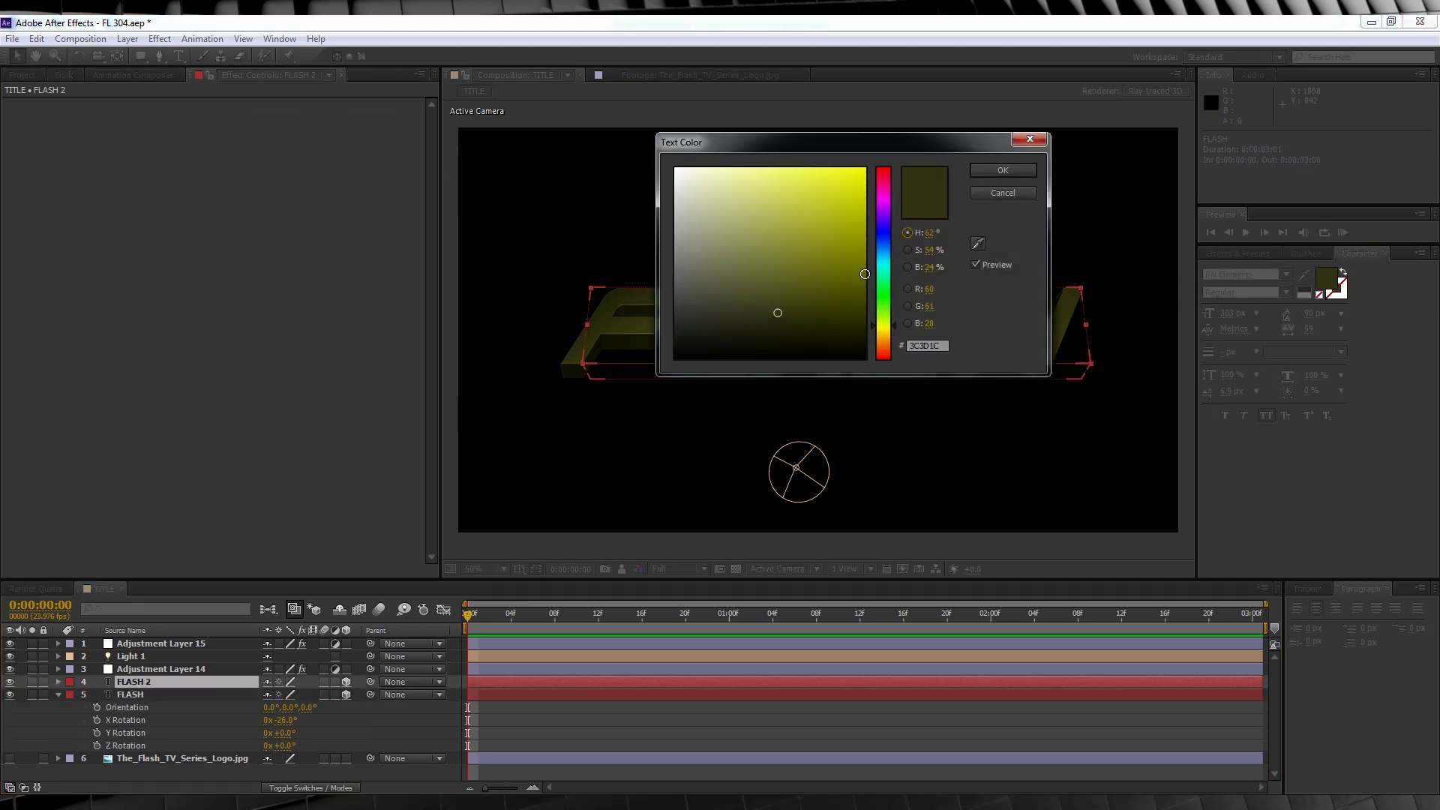
left_click(736, 302)
key("Return")
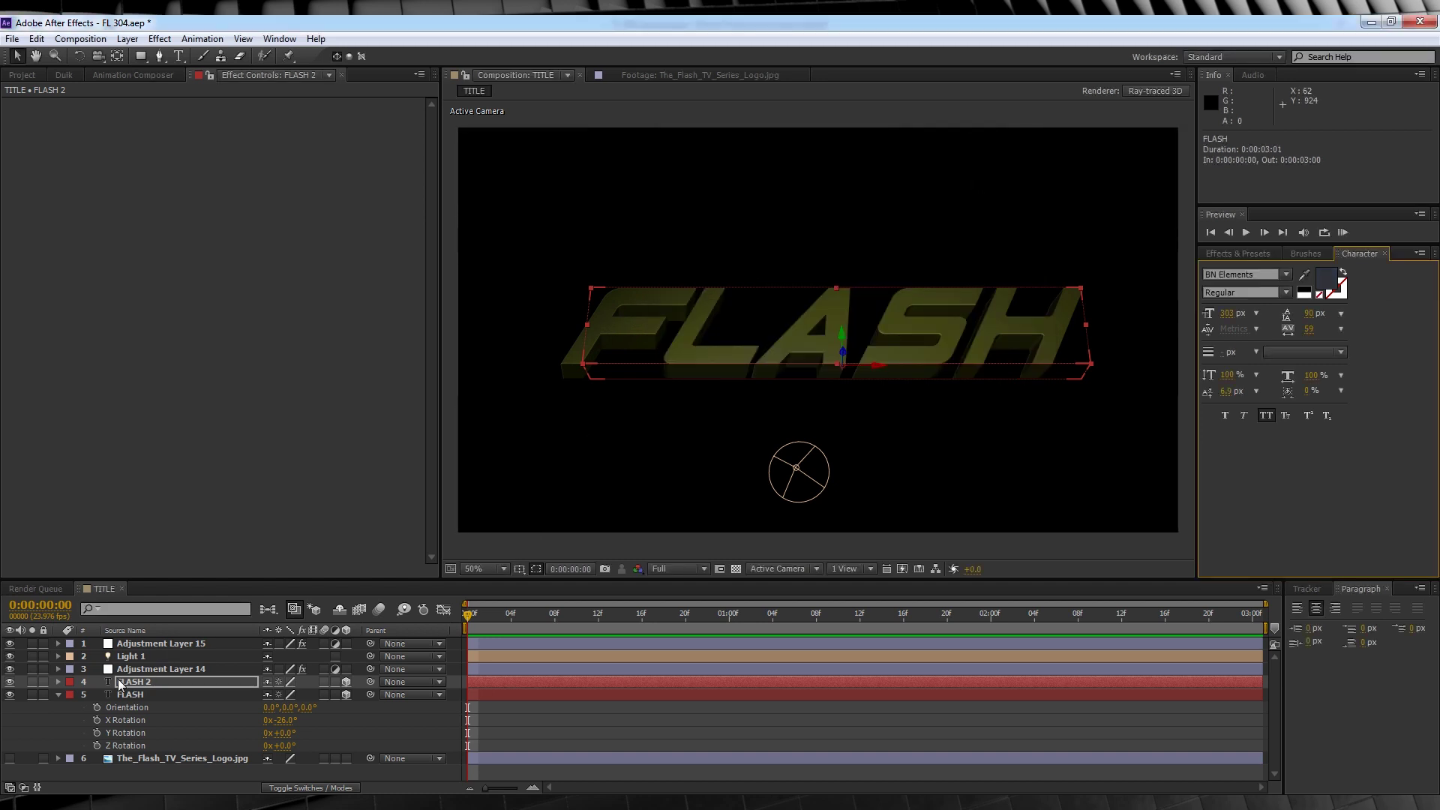
- Set FLASH 2's Bevel Depth to 2.0 and Extrusion Depth to 25
left_click(63, 682)
left_click(59, 682)
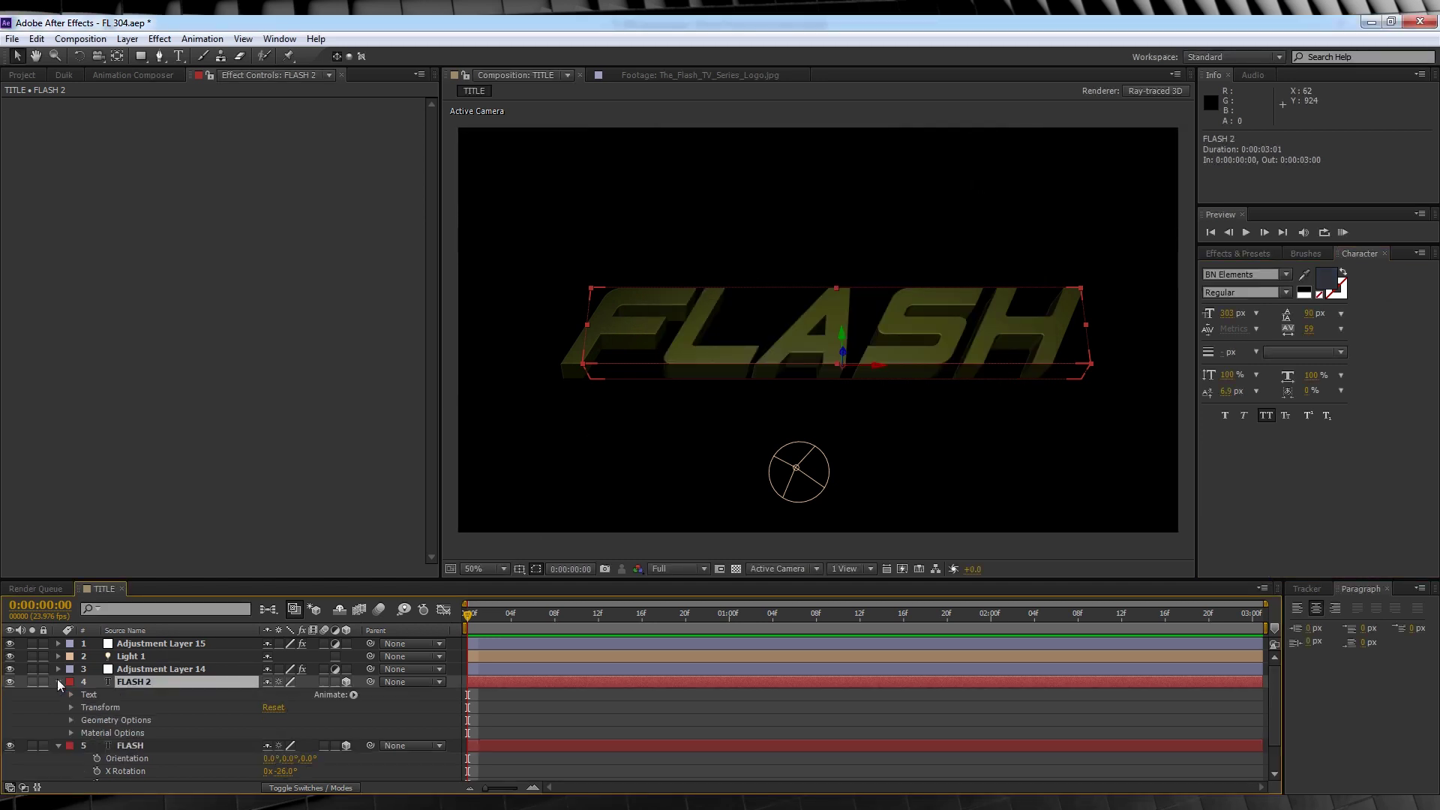
left_click(71, 719)
scroll(139, 709, "down", 3)
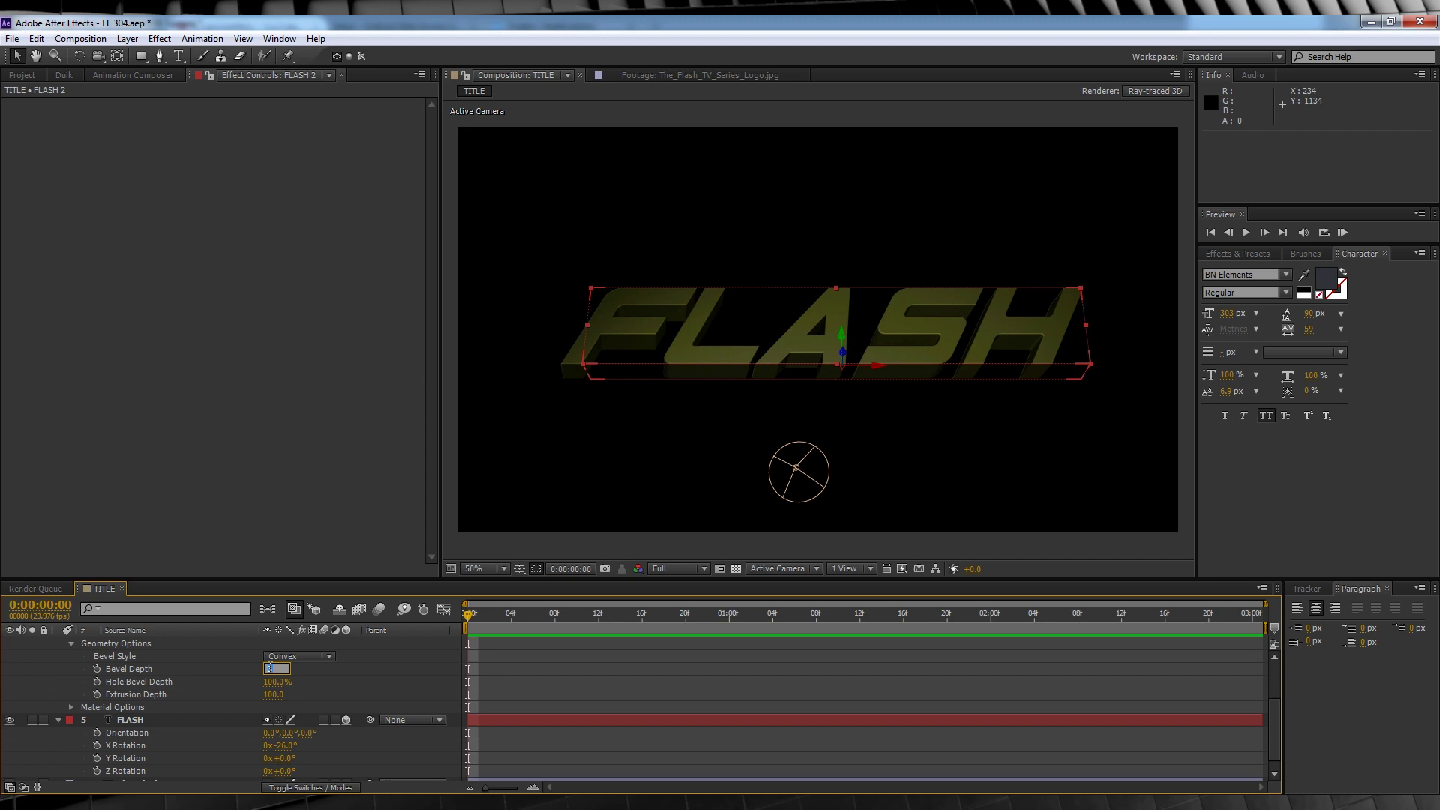
left_click_drag(264, 675, 272, 675)
left_click(273, 695)
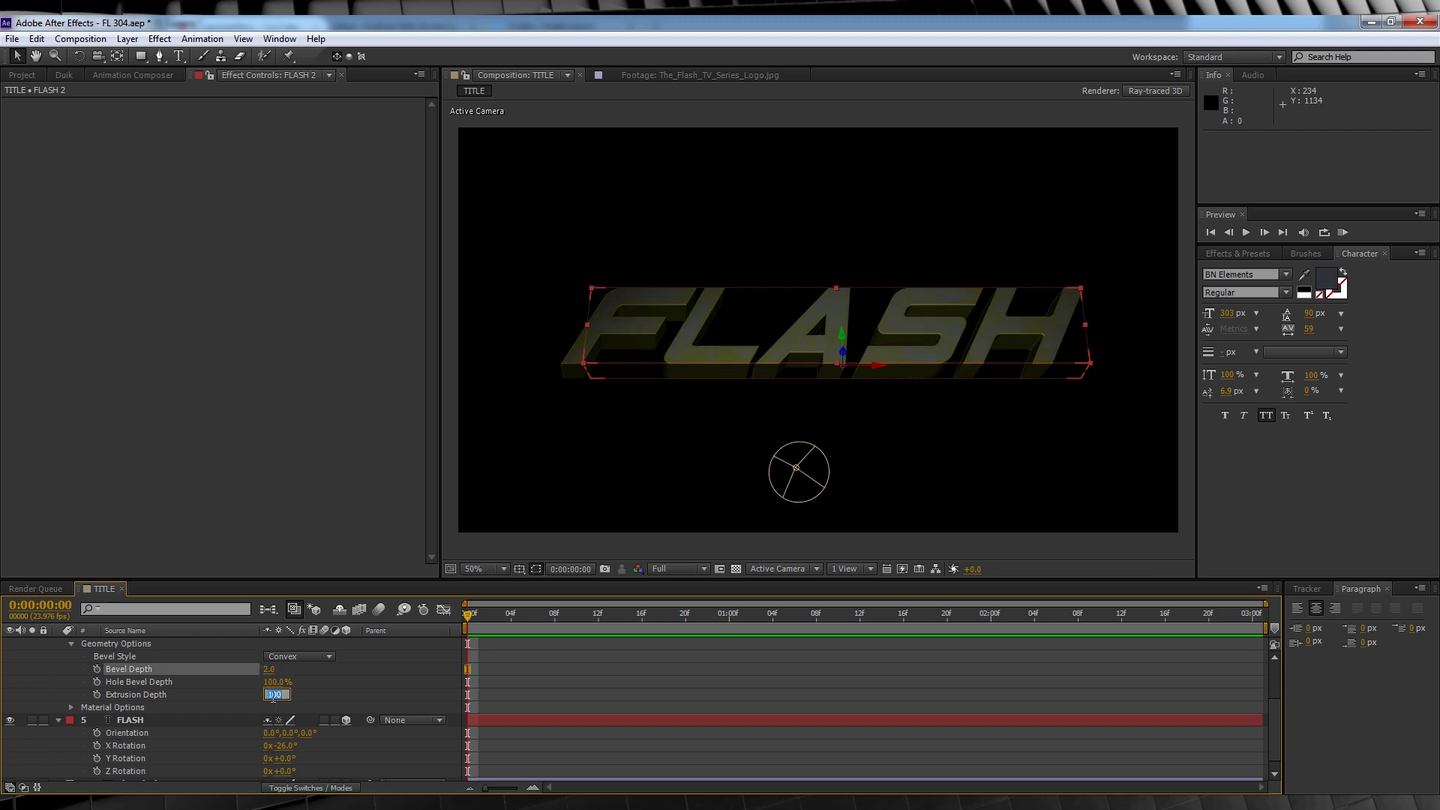
type("25")
key("Return")
- Try nudging FLASH 2 in depth, then undo the move and deselect
left_click(71, 643)
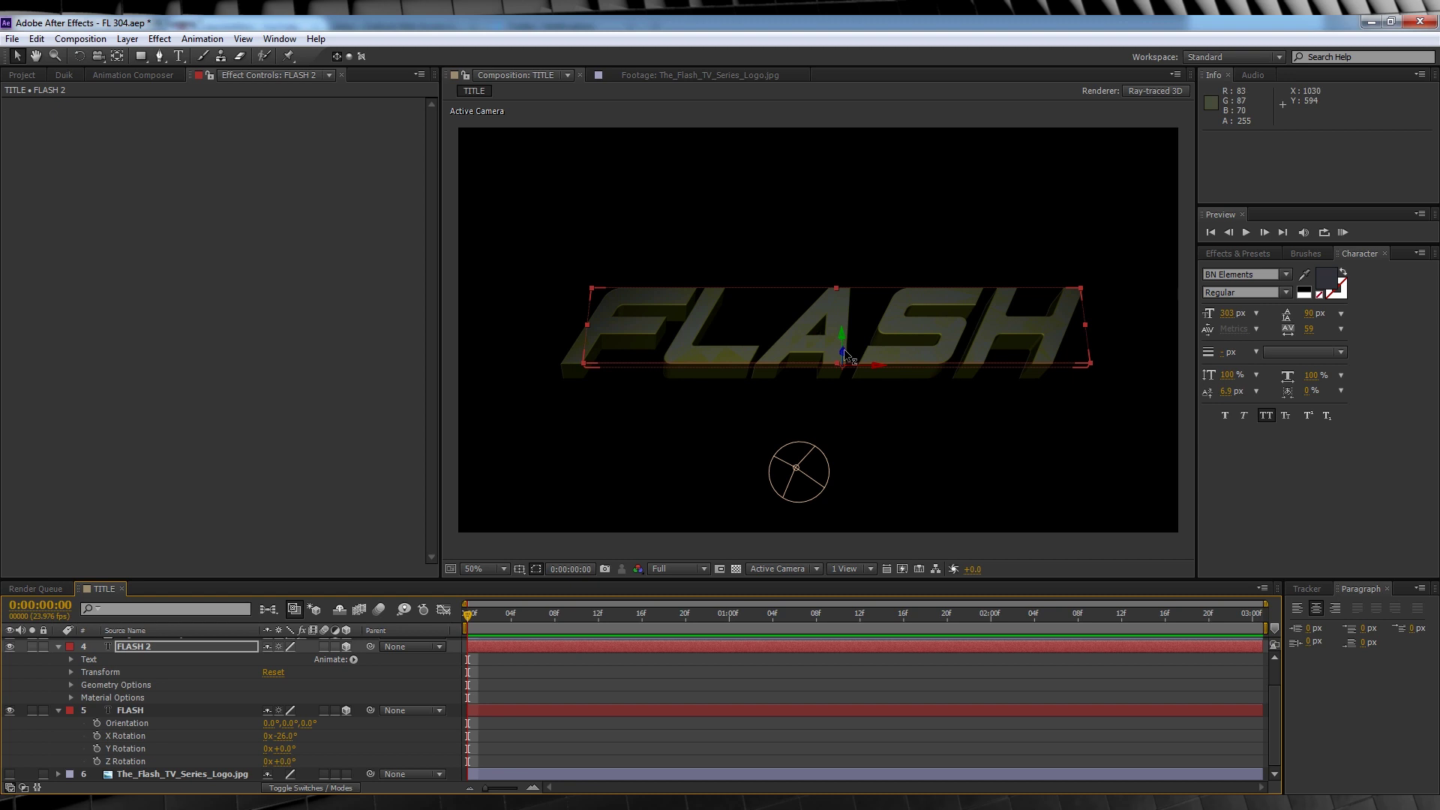
left_click_drag(845, 352, 879, 362)
key("ctrl+z")
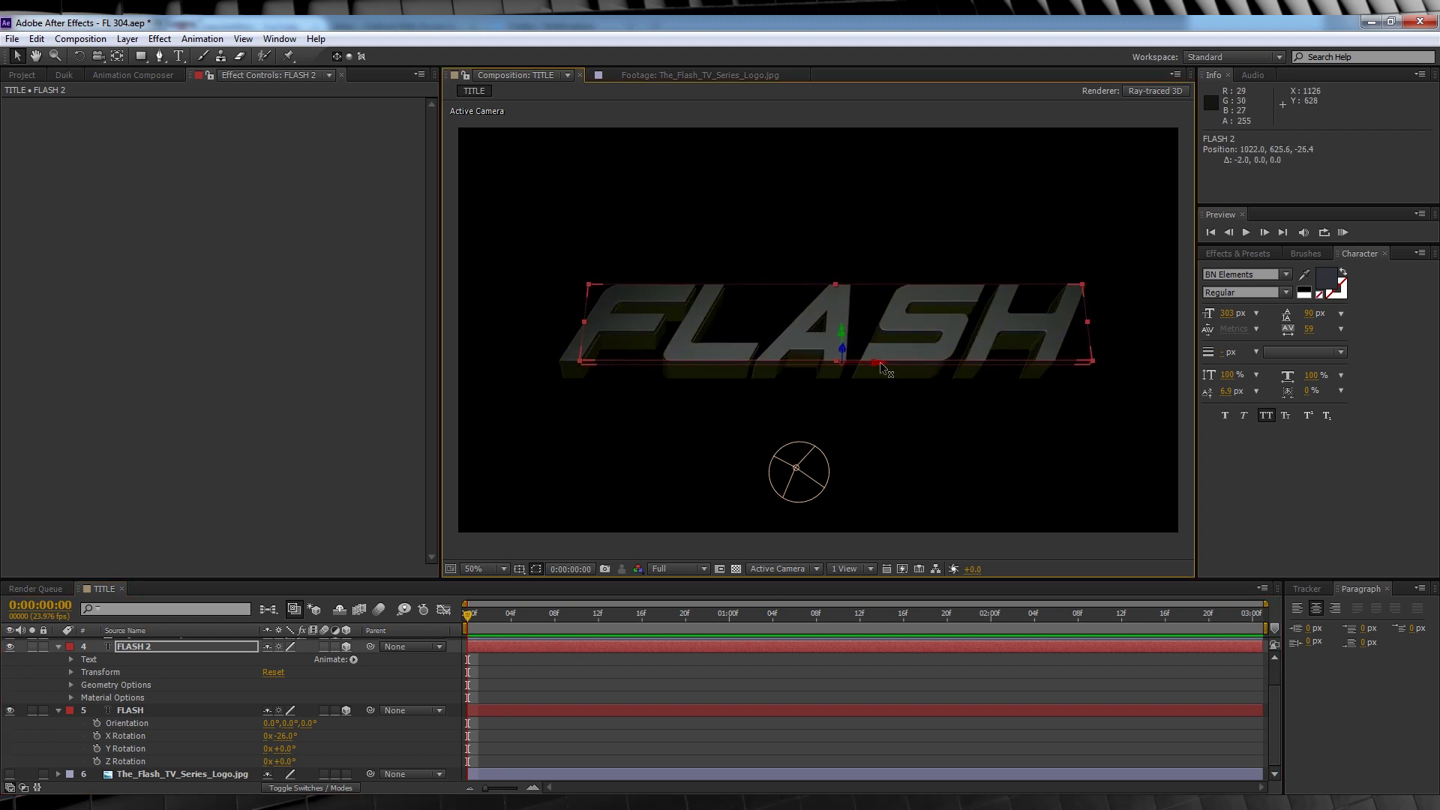
left_click(754, 547)
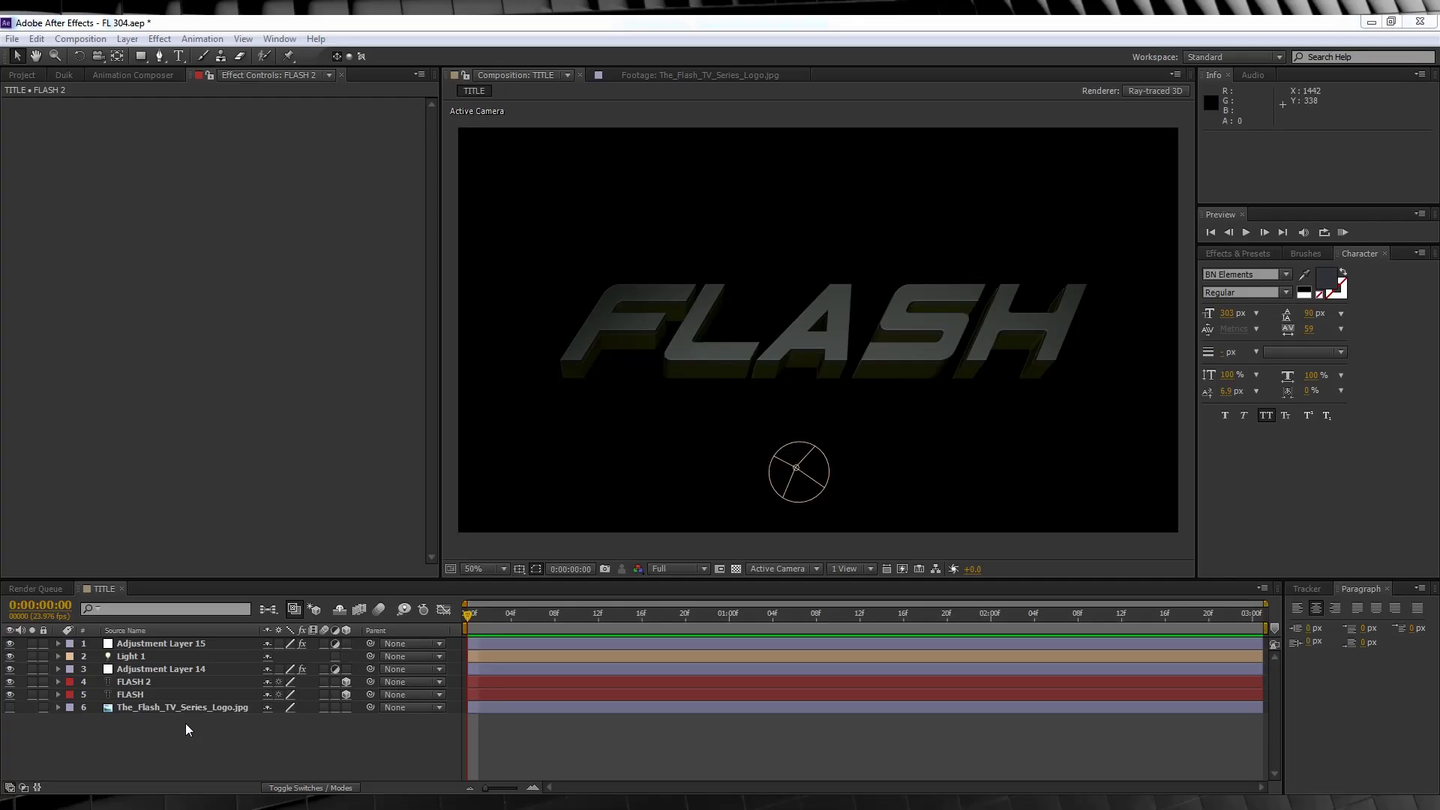
- Duplicate FLASH 2 as FLASH 3, pre-compose it into a comp named UPPER, and open UPPER
left_click(139, 683)
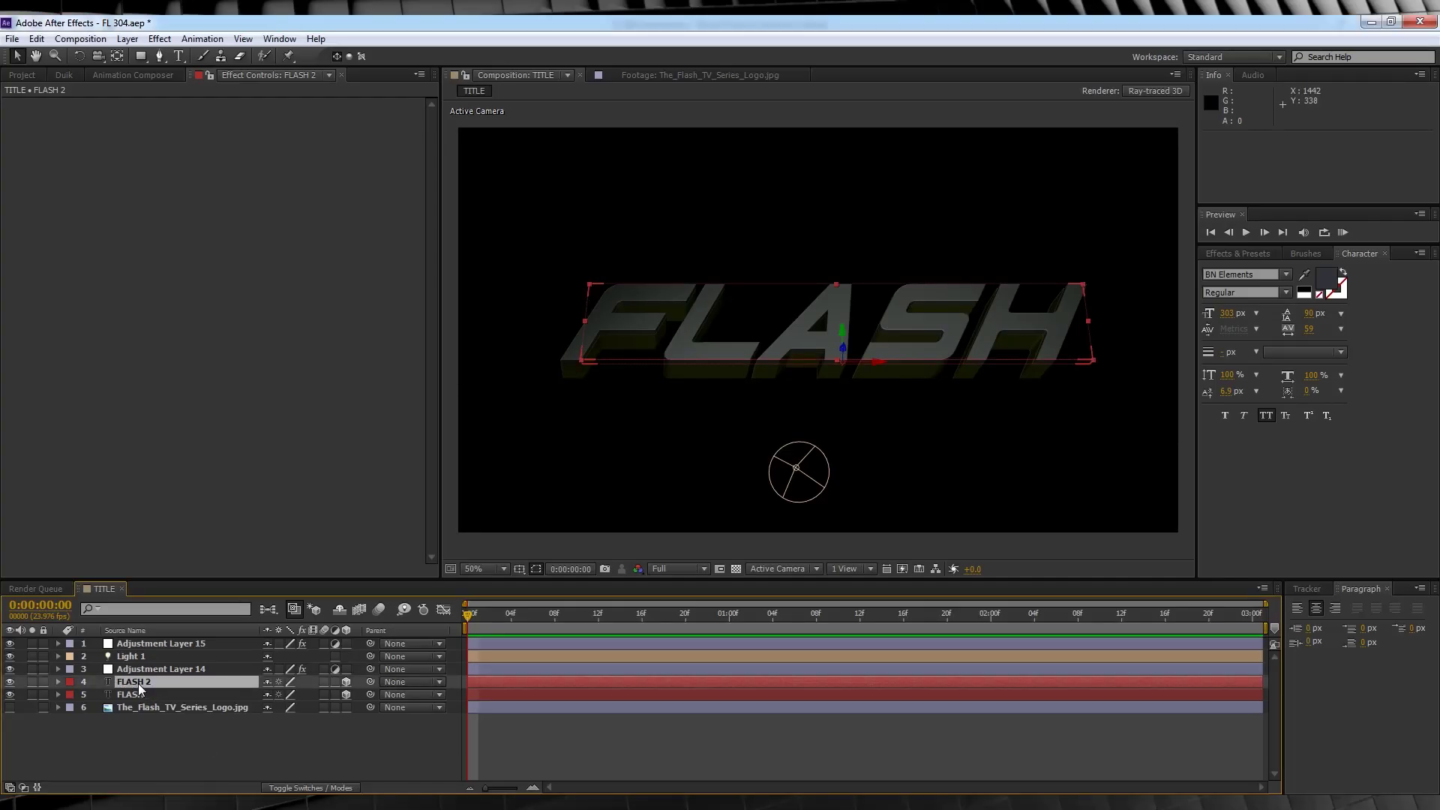
key("ctrl+d")
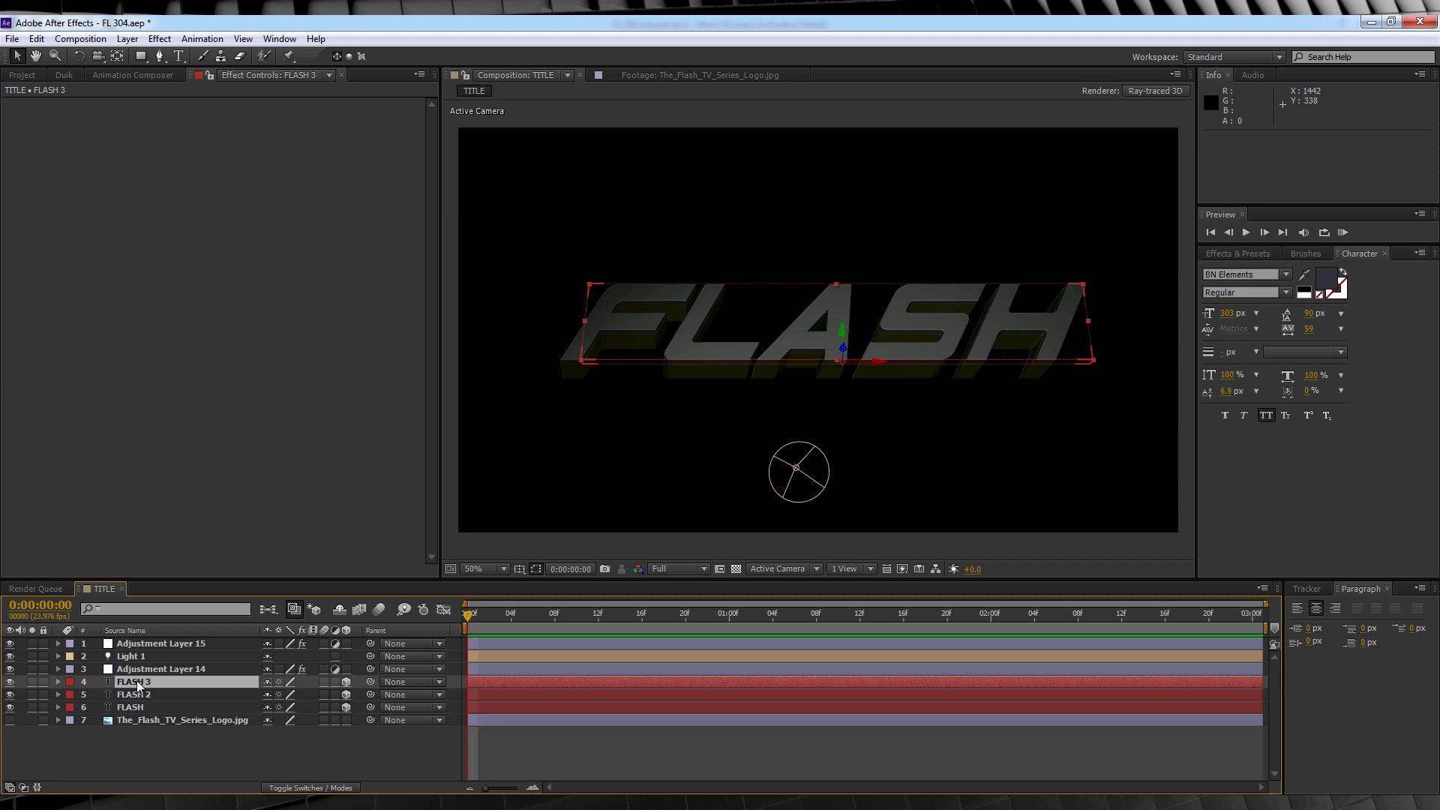
right_click(138, 685)
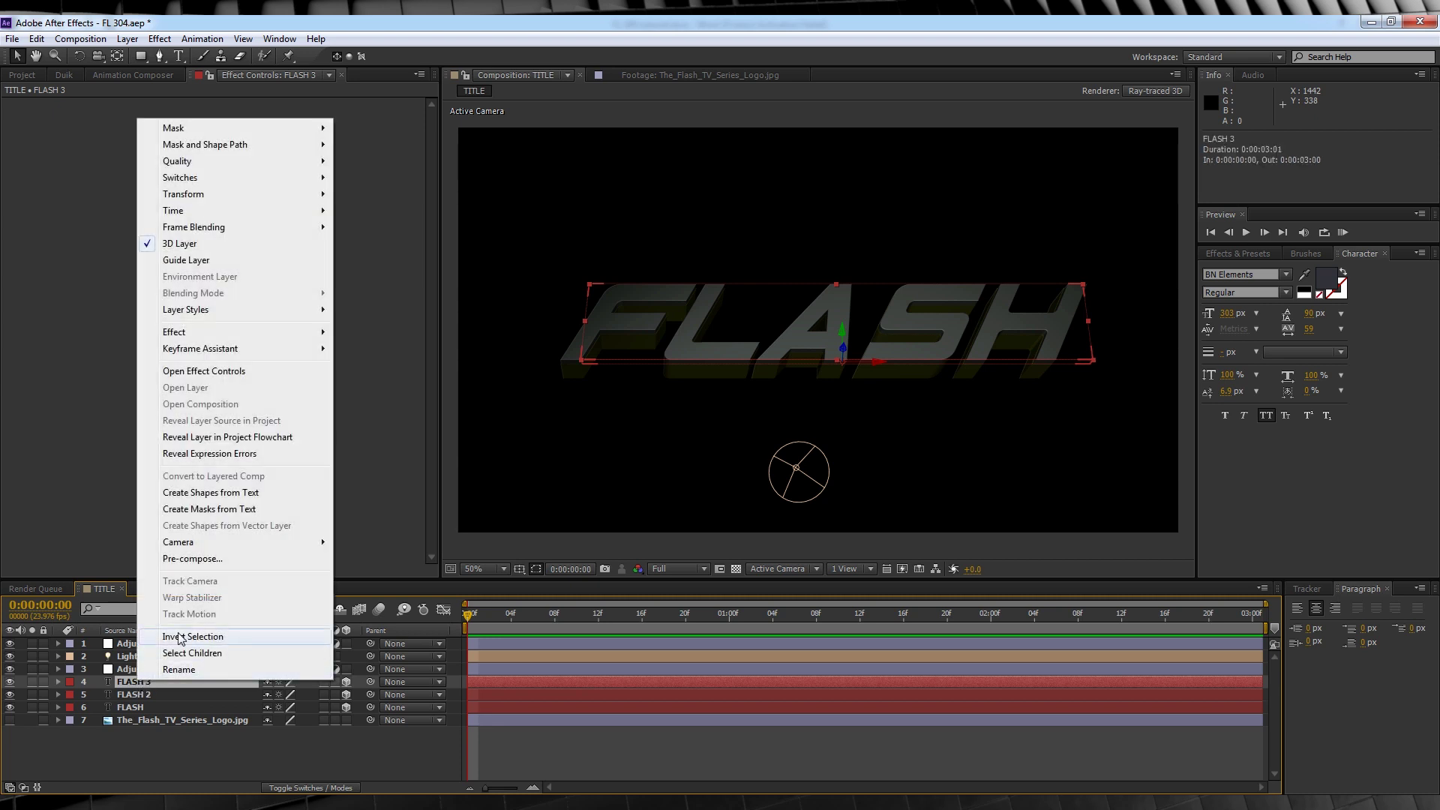
left_click(194, 559)
type("UPPER")
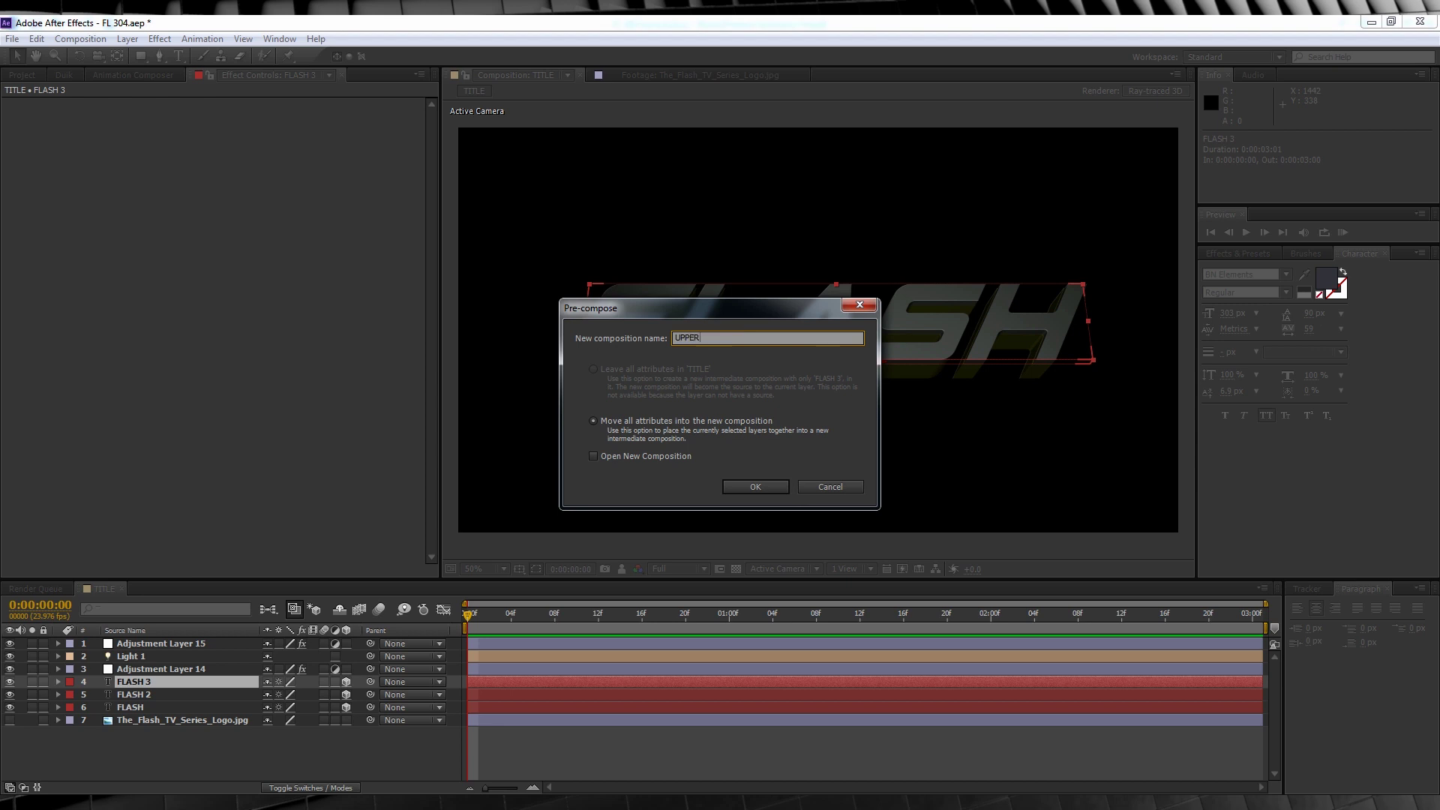
left_click(754, 487)
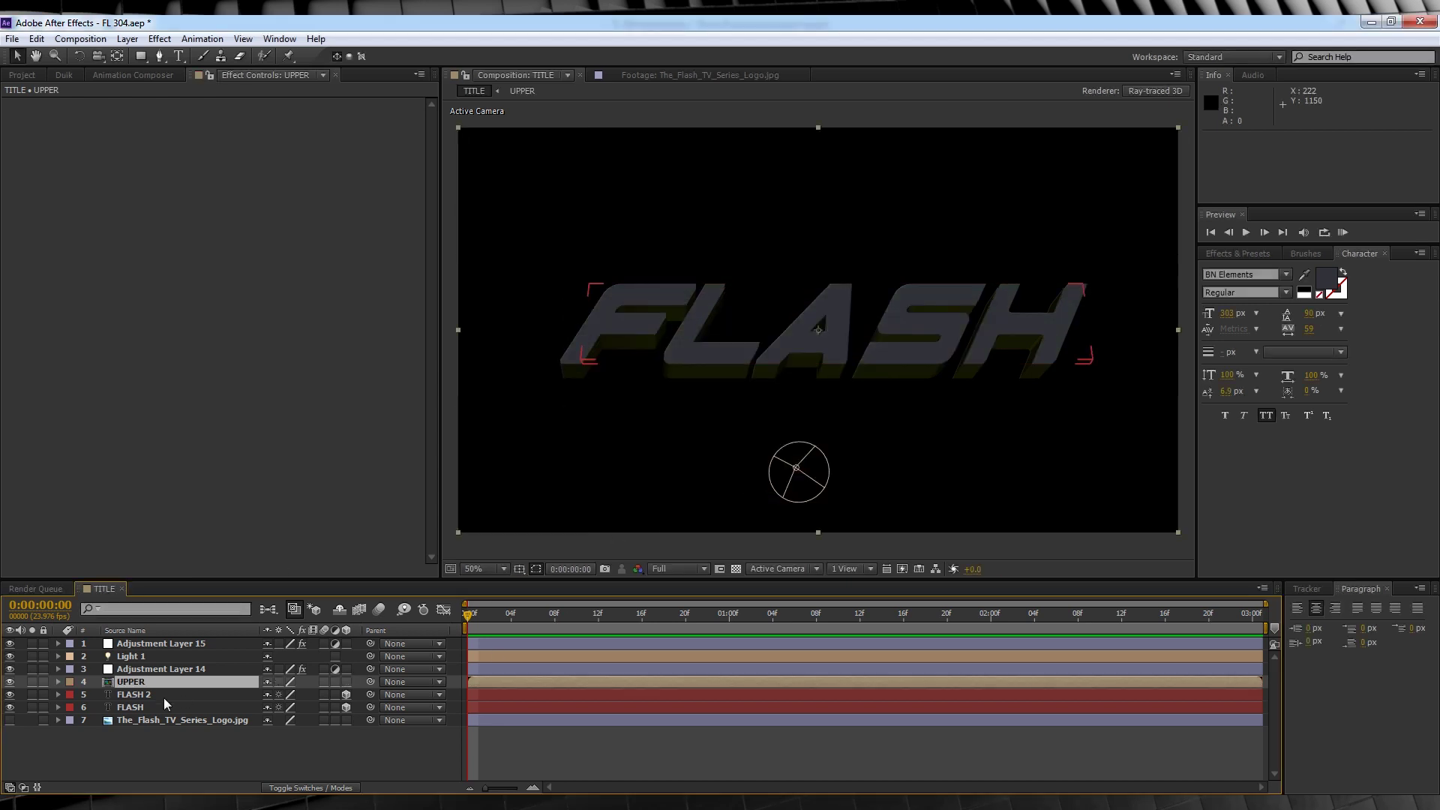
double_click(123, 683)
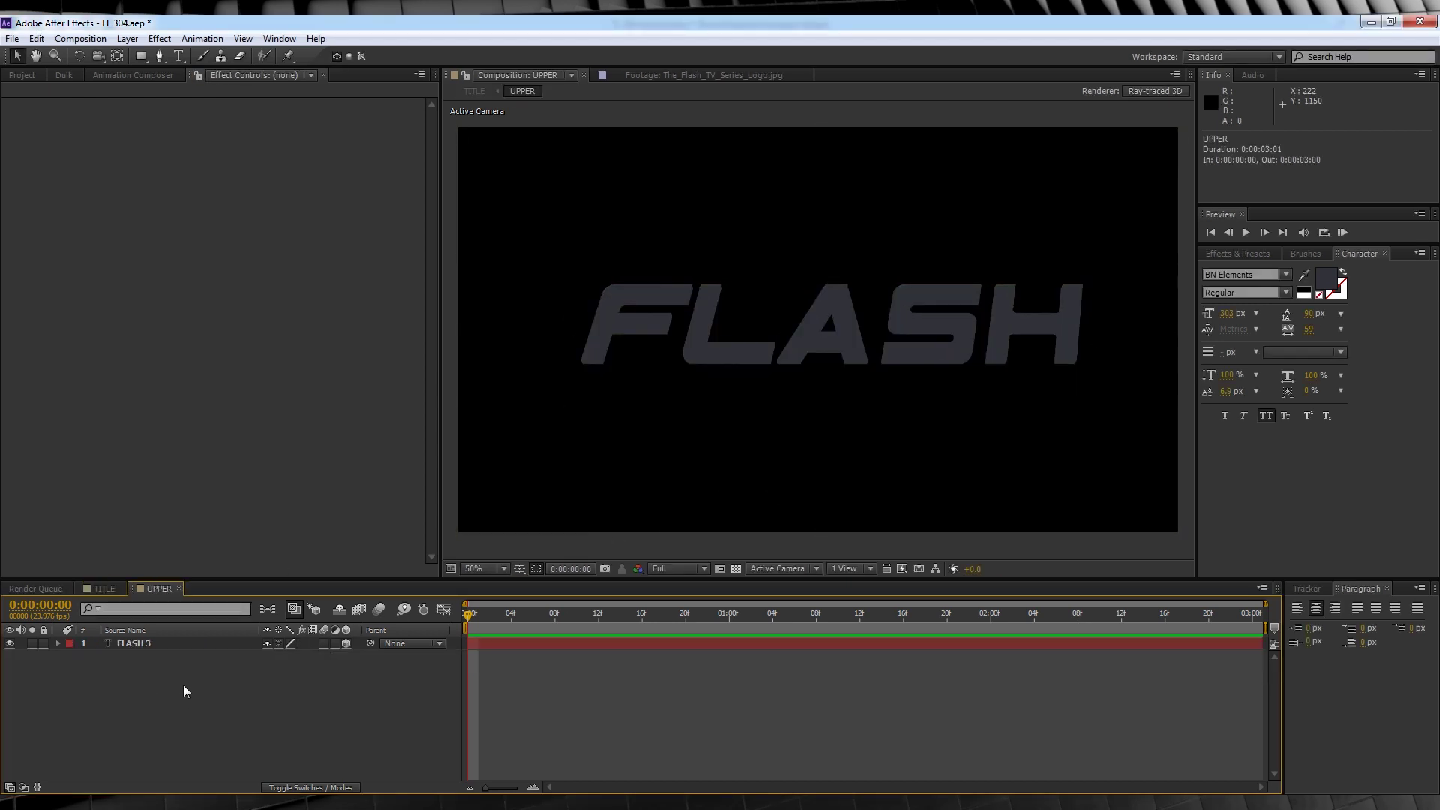
- Set FLASH 3's Bevel Depth and Extrusion Depth both to 0
left_click(57, 643)
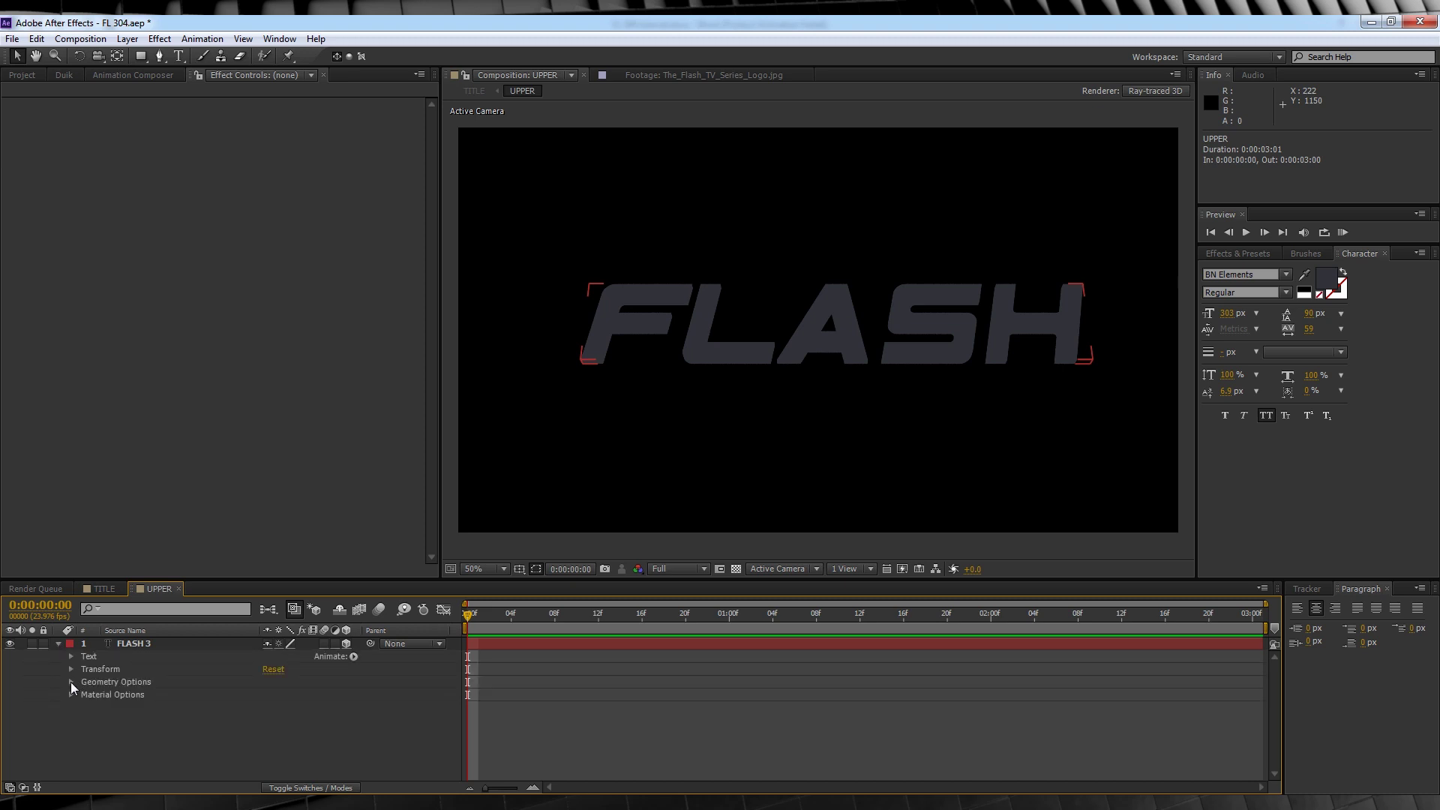
left_click(71, 682)
left_click(269, 708)
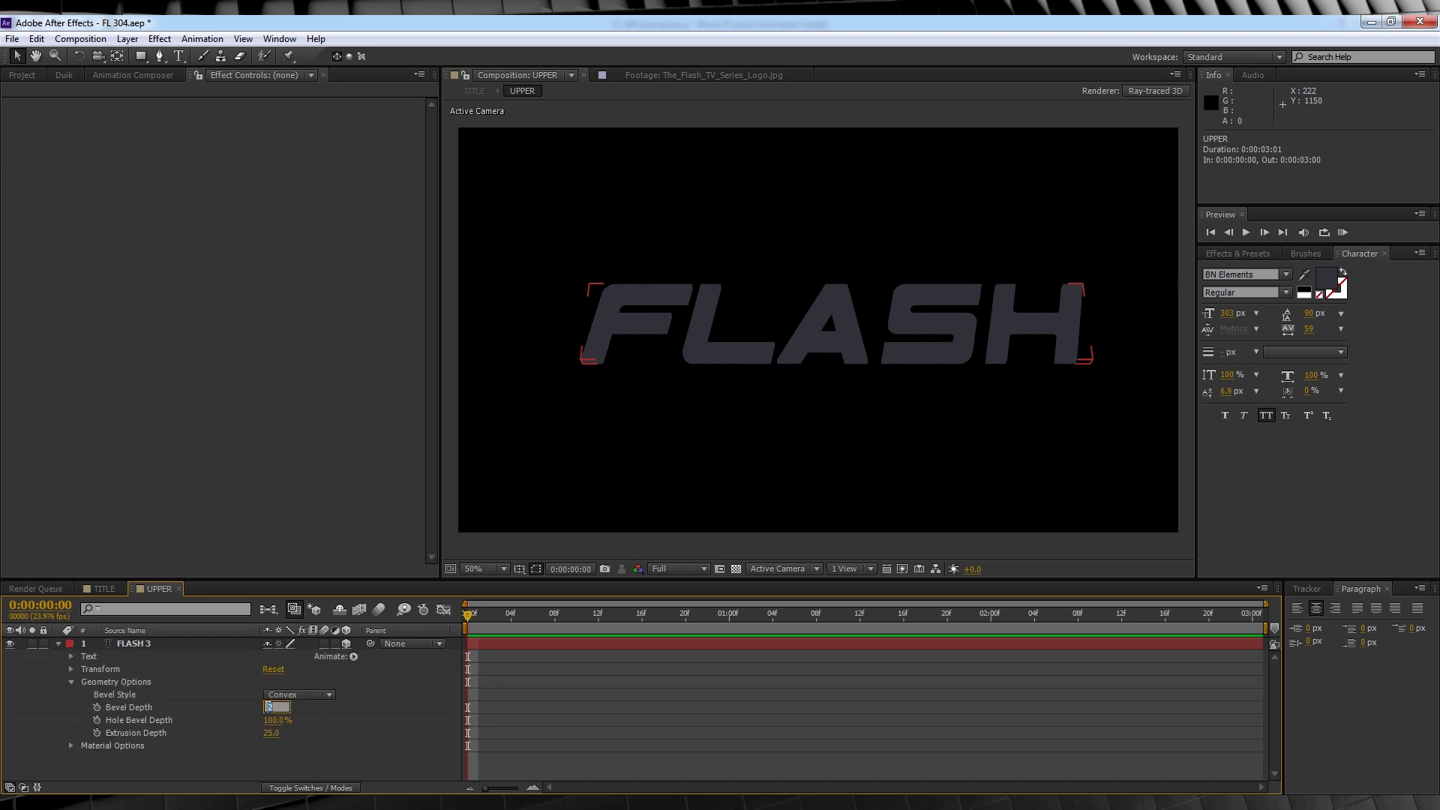
type("0")
key("Return")
left_click(272, 733)
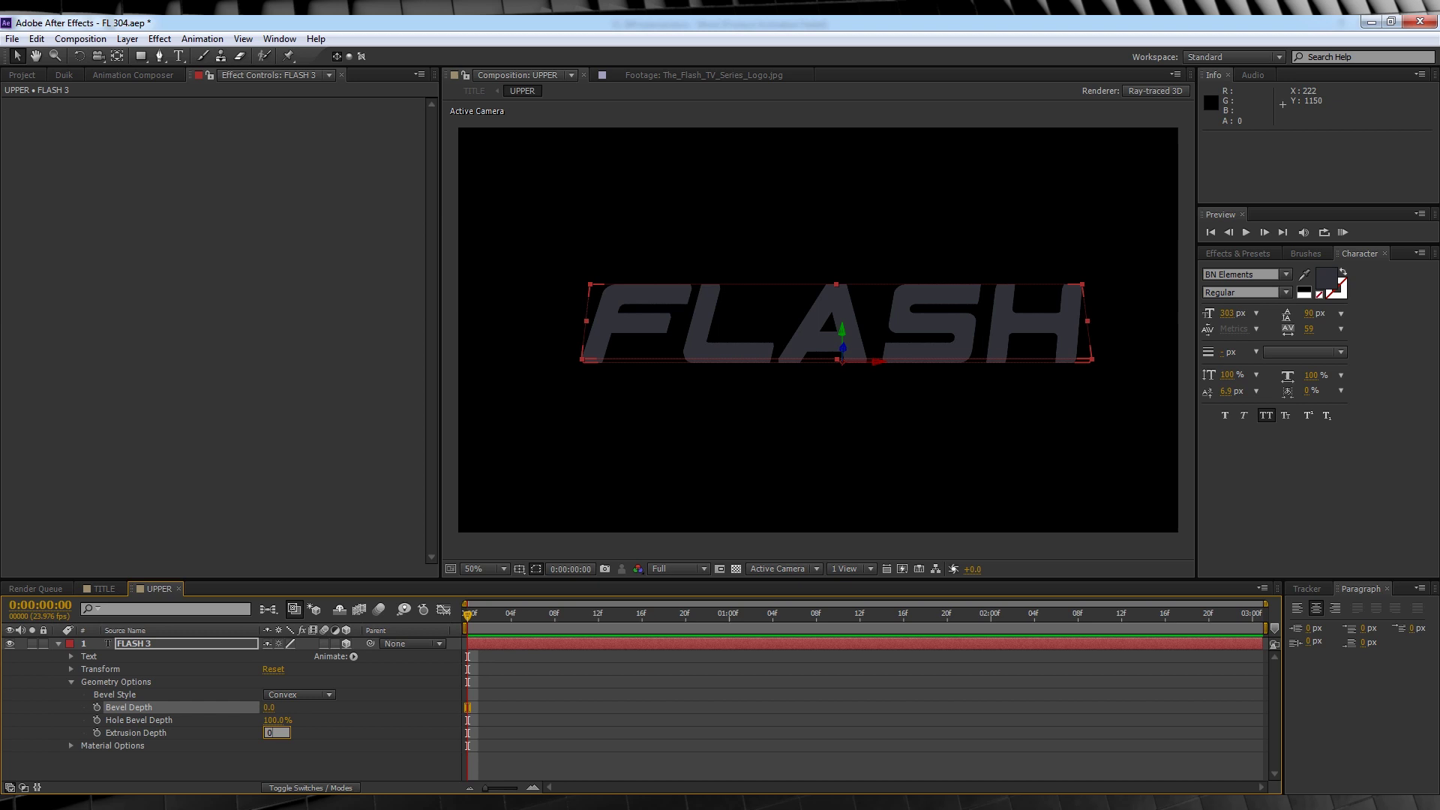
key("Return")
left_click(59, 644)
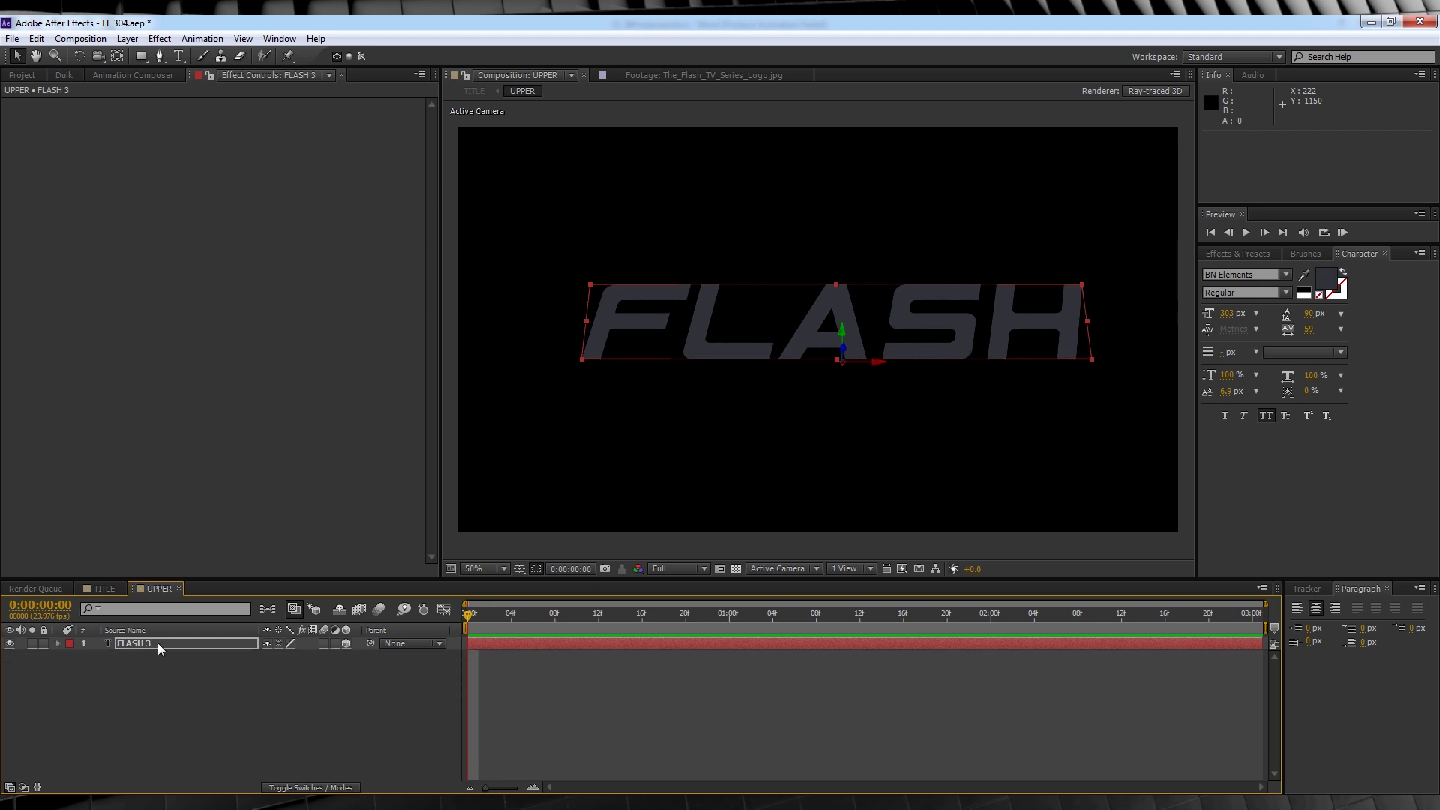
- Recolour the FLASH 3 text a lighter blue-grey
left_click(1326, 290)
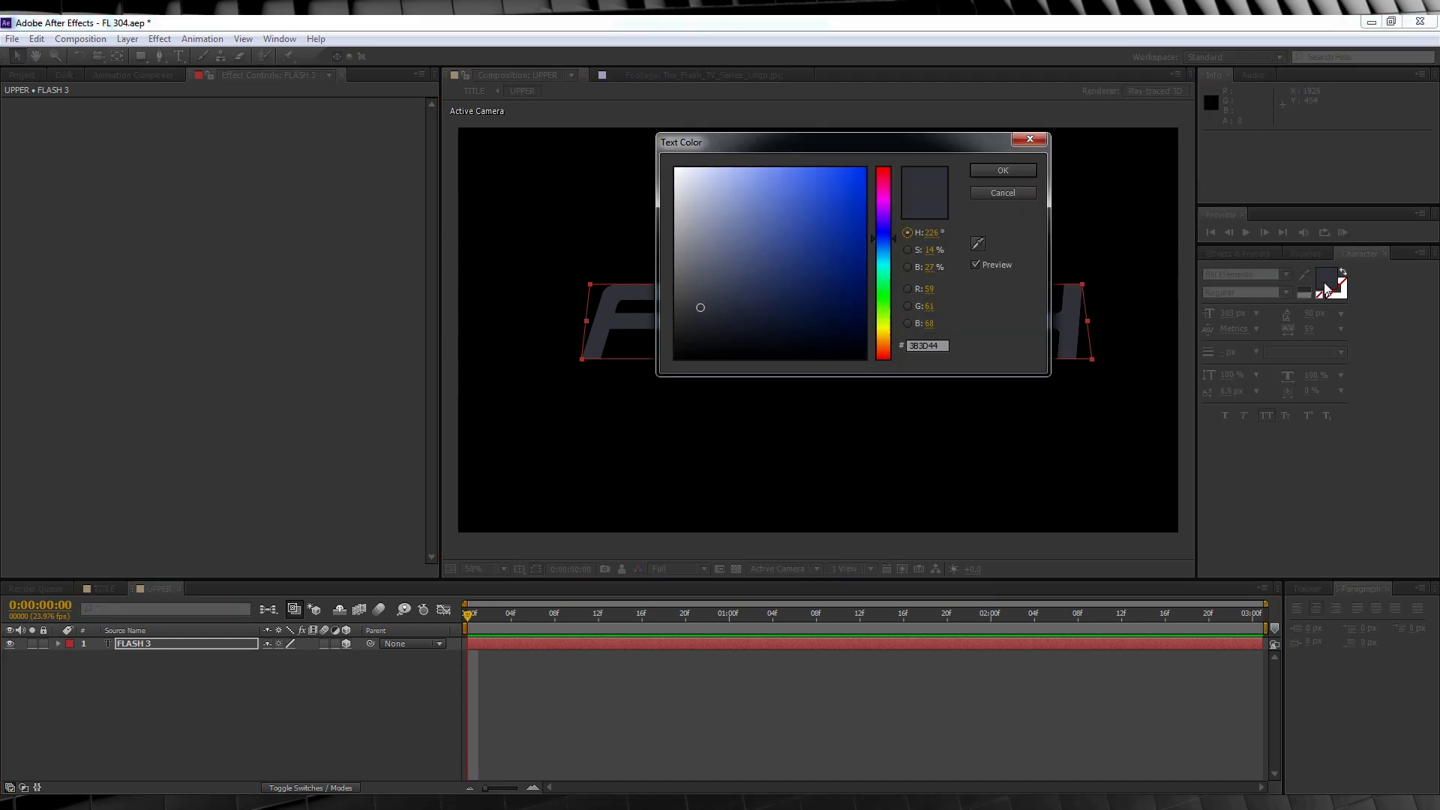
left_click_drag(893, 240, 893, 248)
left_click_drag(708, 295, 714, 285)
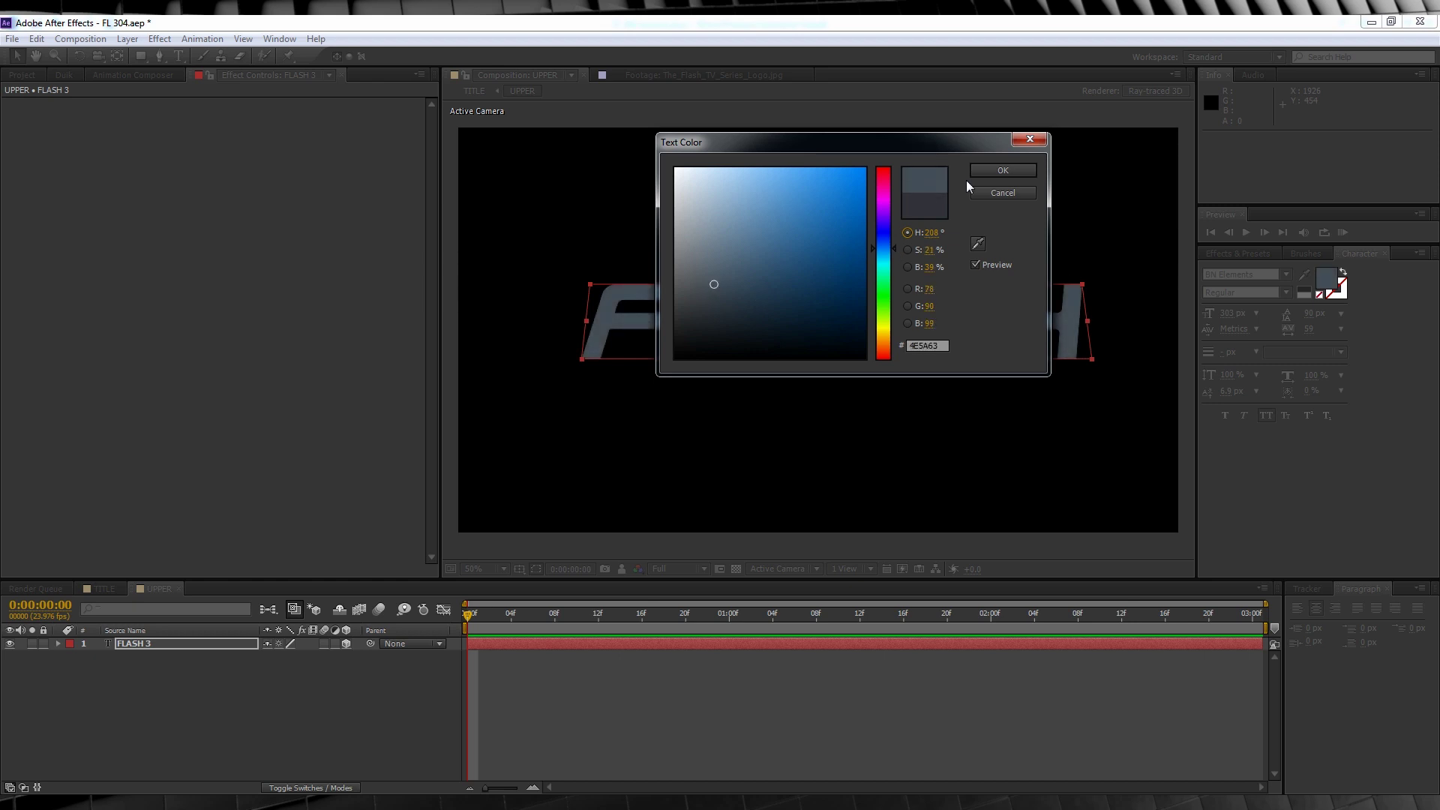
left_click(1003, 170)
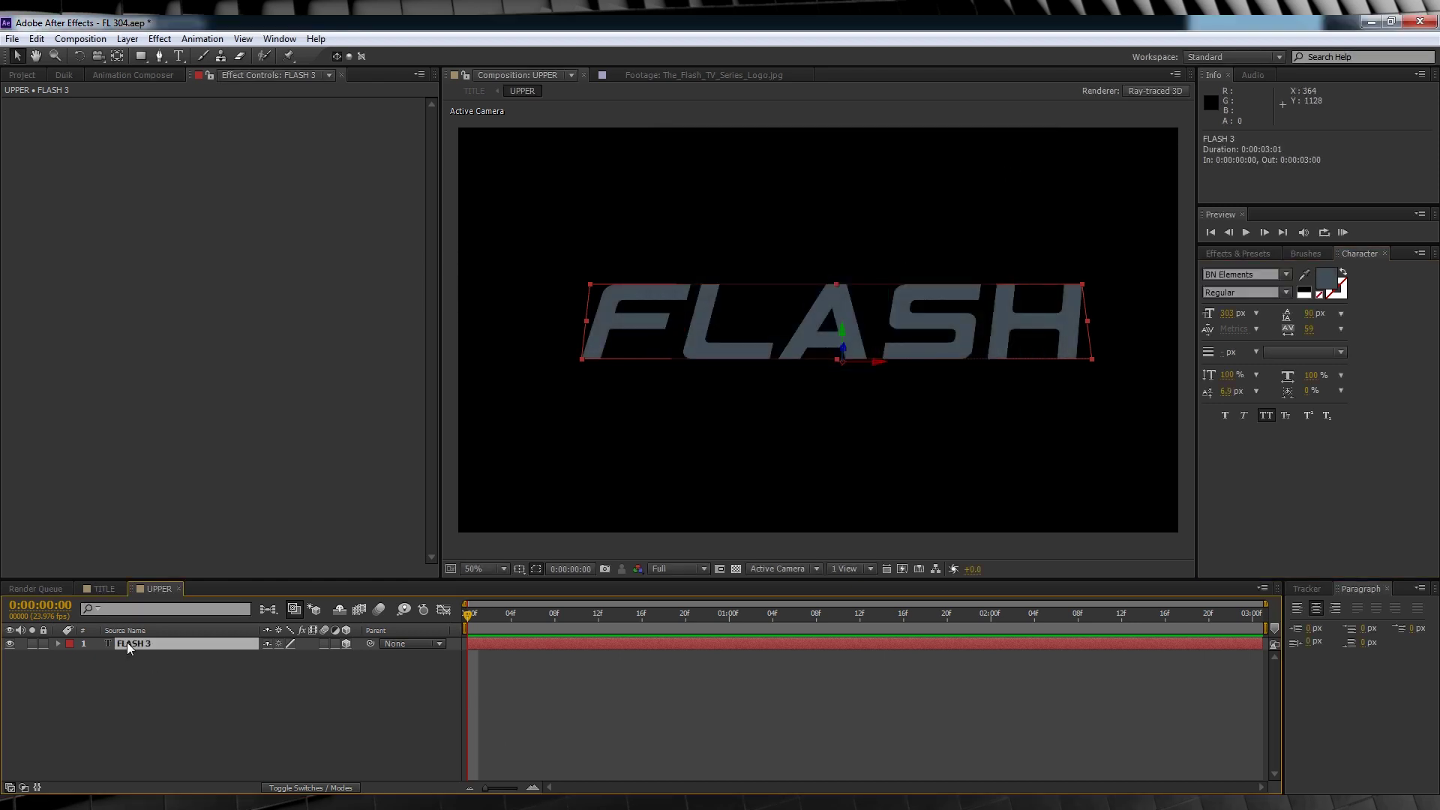
- Duplicate FLASH 3 as FLASH 4 beneath it and give it a lighter grey text colour
key("ctrl+d")
left_click_drag(127, 643, 132, 663)
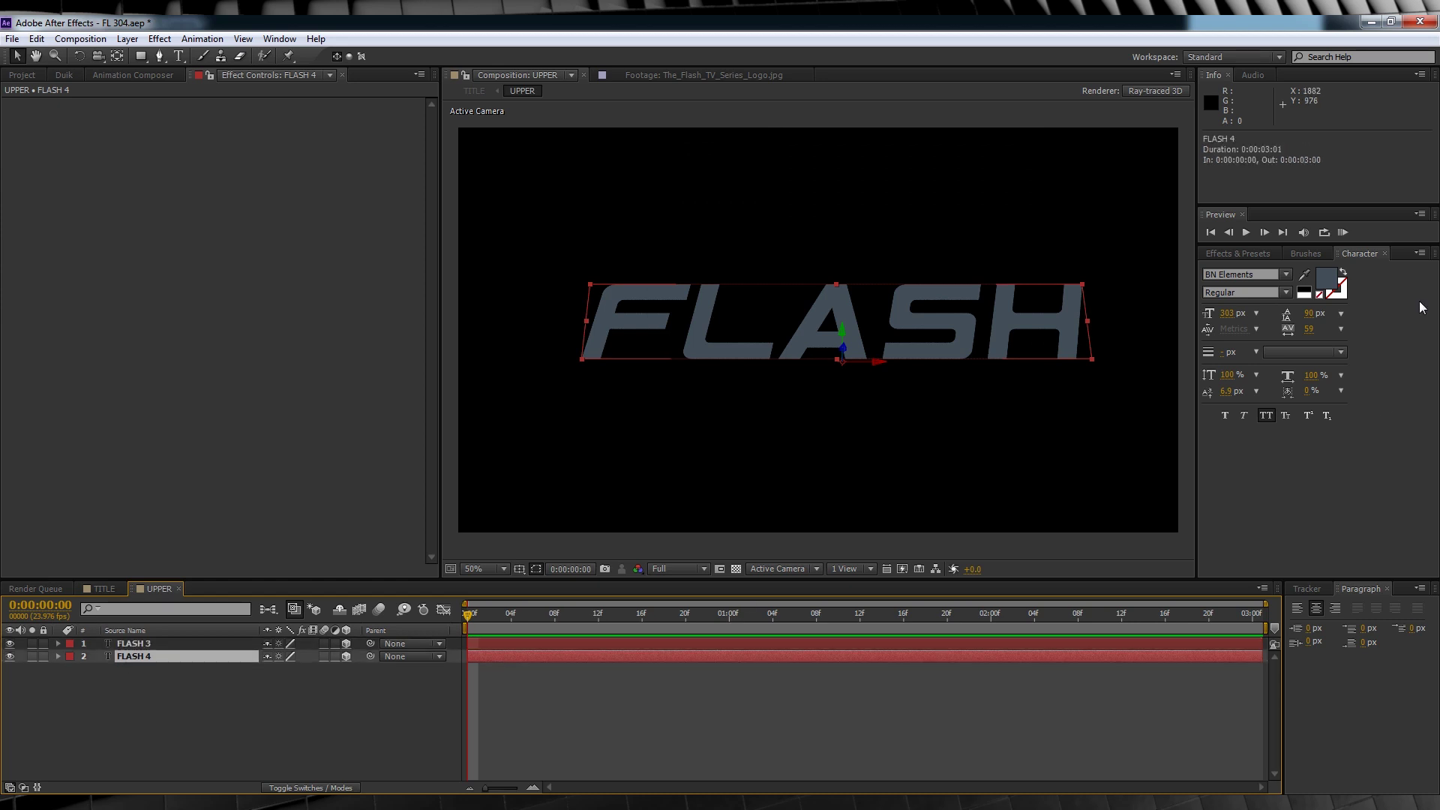
left_click(1325, 280)
mouse_move(689, 248)
left_mouse_down()
mouse_move(693, 228)
mouse_move(720, 223)
left_mouse_up()
left_click(1003, 170)
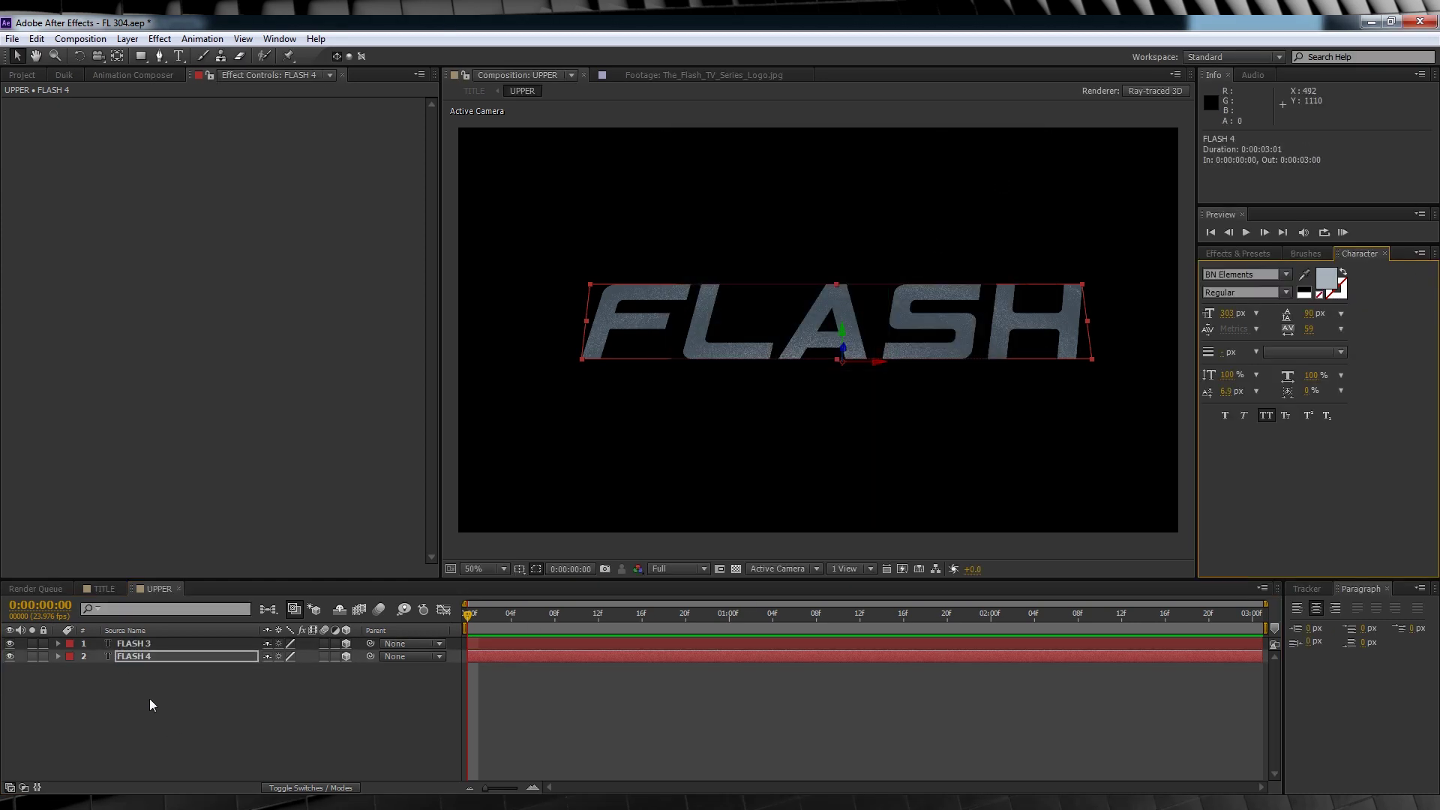
- Set FLASH 4's Bevel Depth to 1.3 in its Geometry Options
left_click(57, 656)
left_click(71, 695)
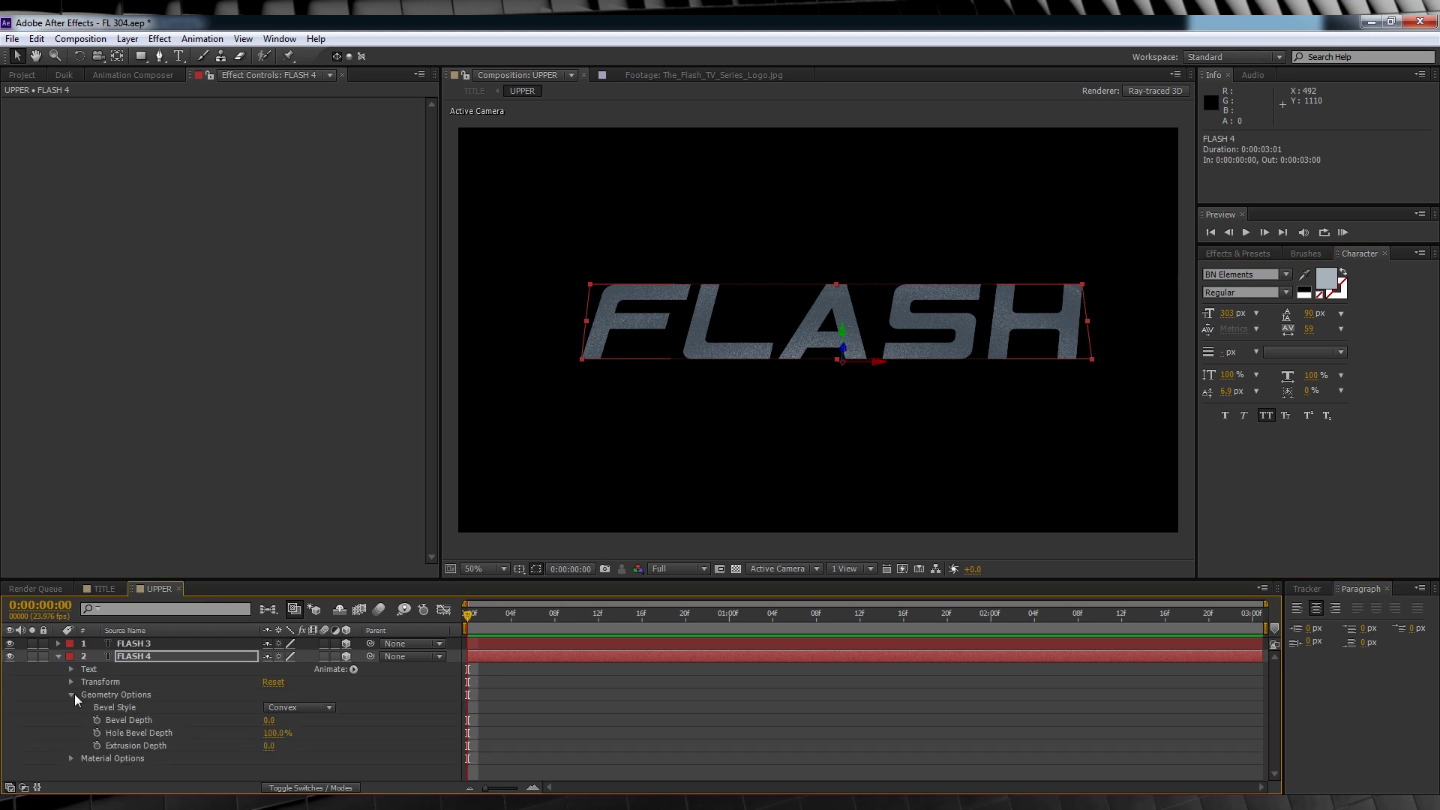
left_click(268, 720)
type("1.3")
key("Return")
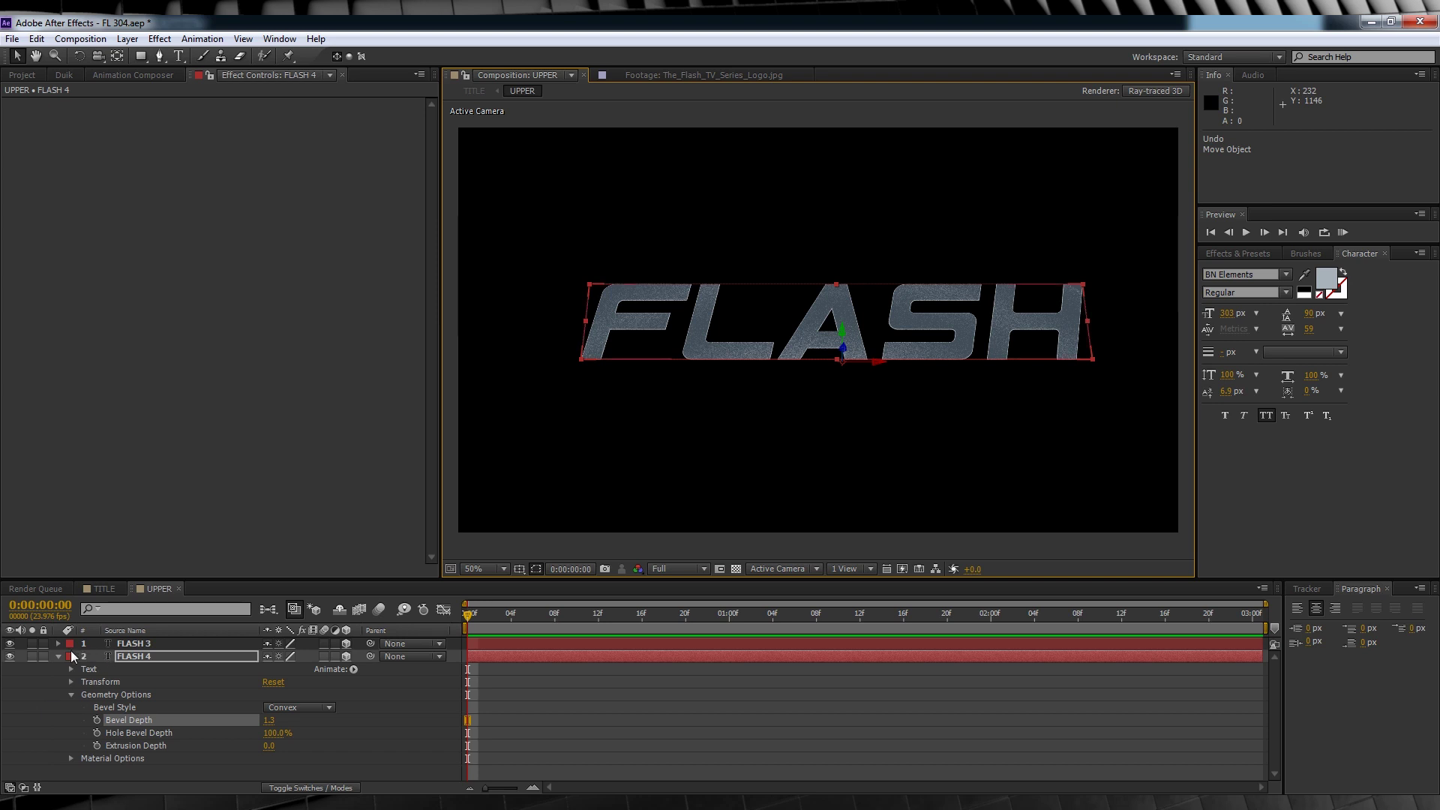
- Nudge FLASH 4's position slightly in depth and sideways, to 1028.0, 623.8, -18.5
key("p")
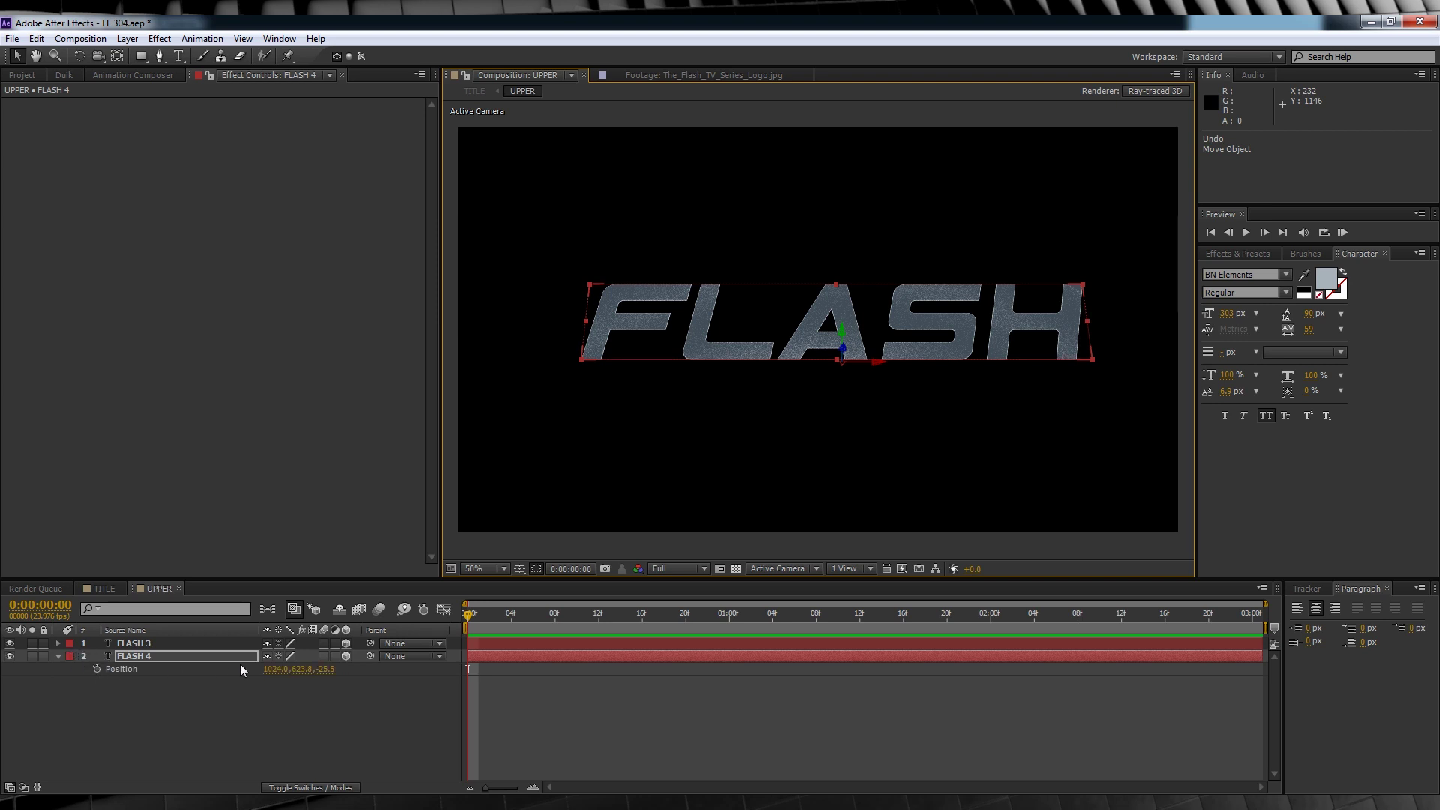
left_click_drag(325, 677, 329, 670)
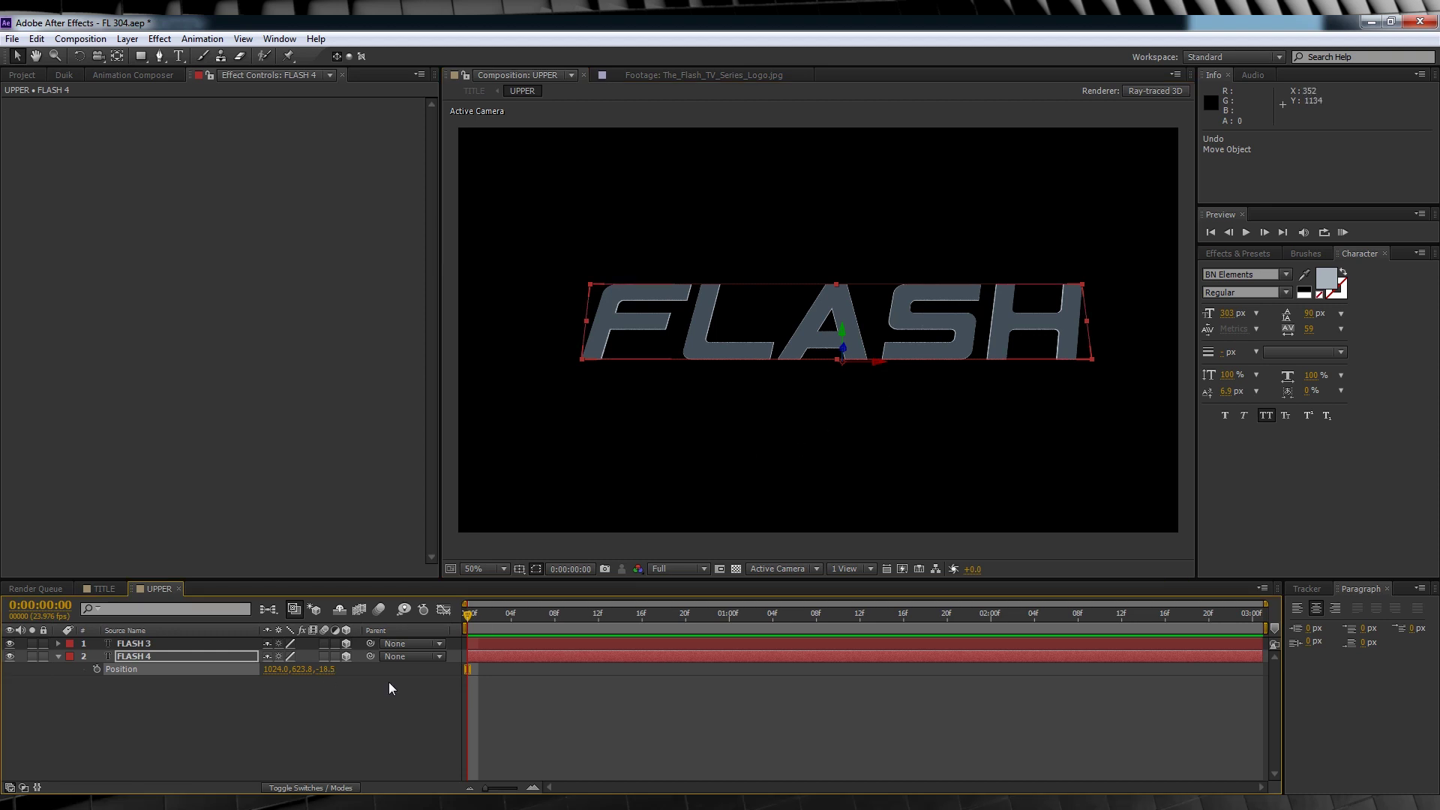
left_click_drag(885, 371, 887, 371)
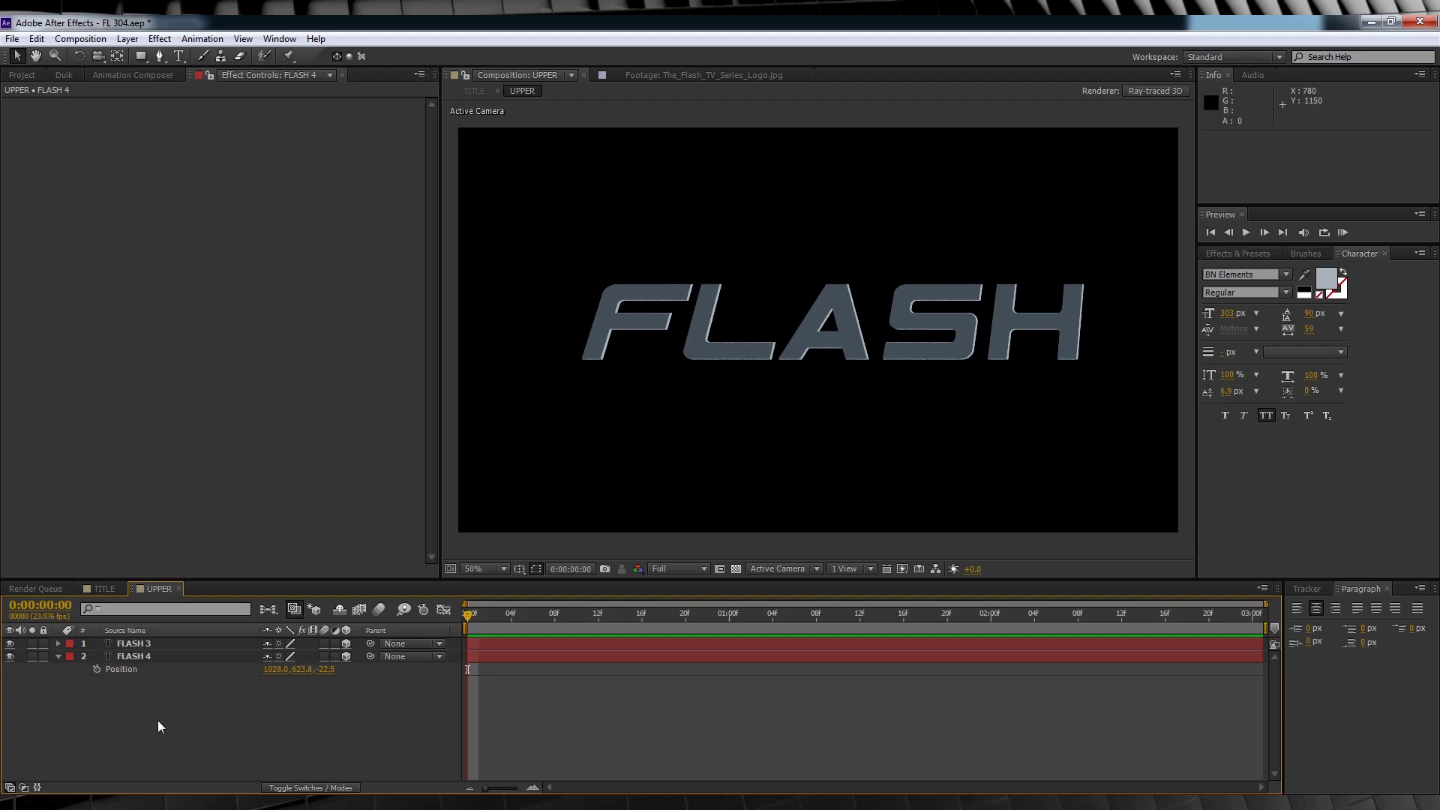
- Duplicate FLASH 3 and FLASH 4 and retype the copies as 'The'
left_click(138, 644)
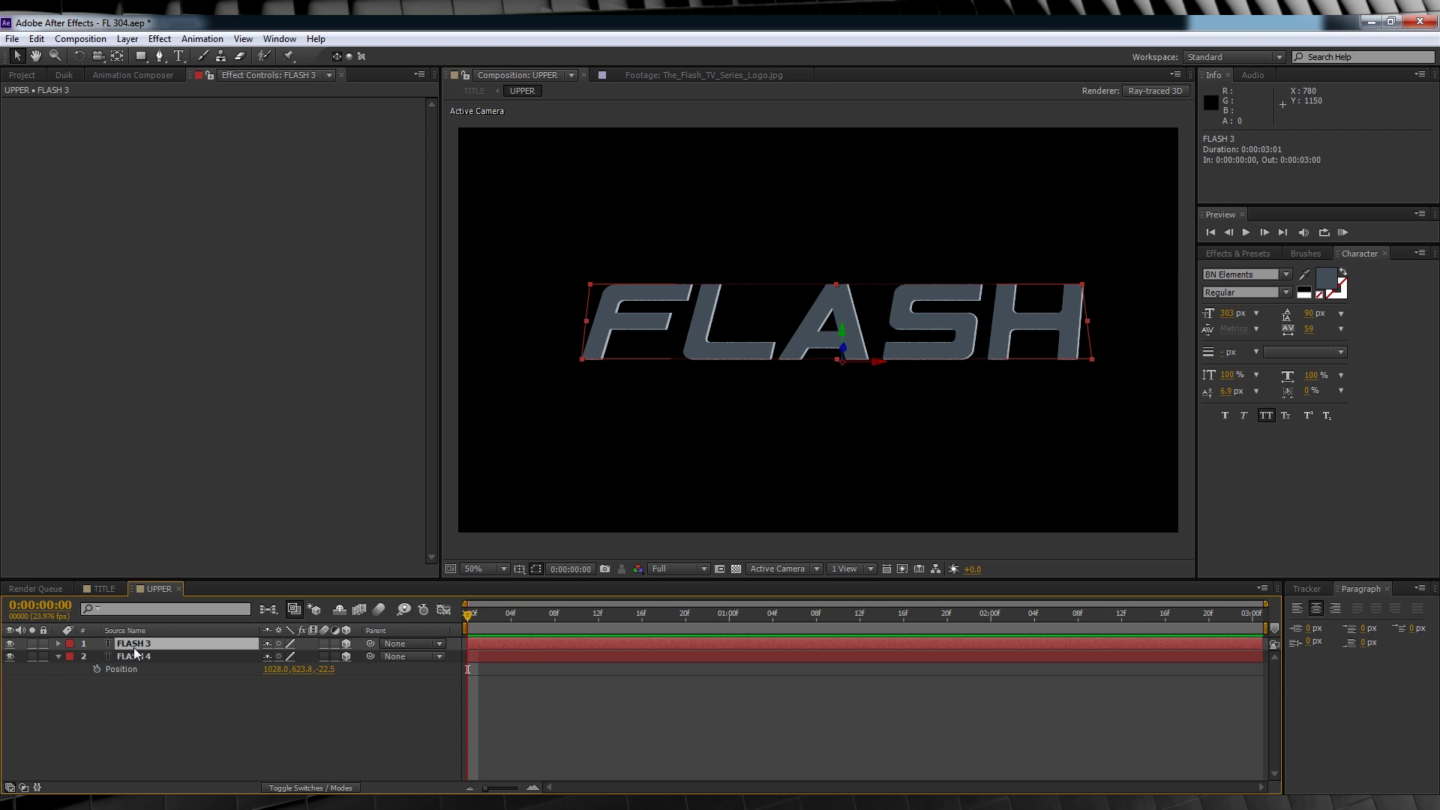
left_click(133, 657, "shift")
key("ctrl+d")
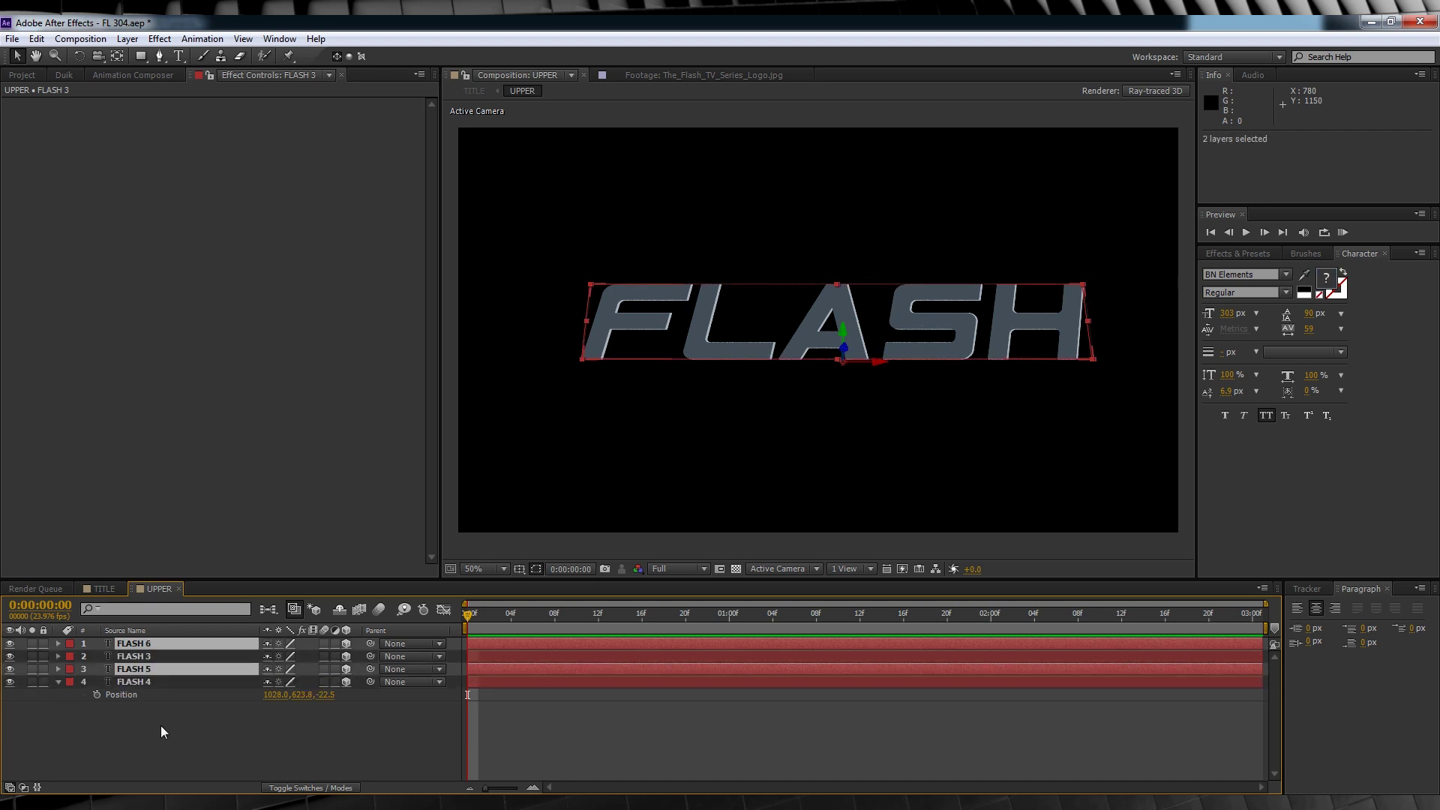
left_click_drag(147, 669, 147, 656)
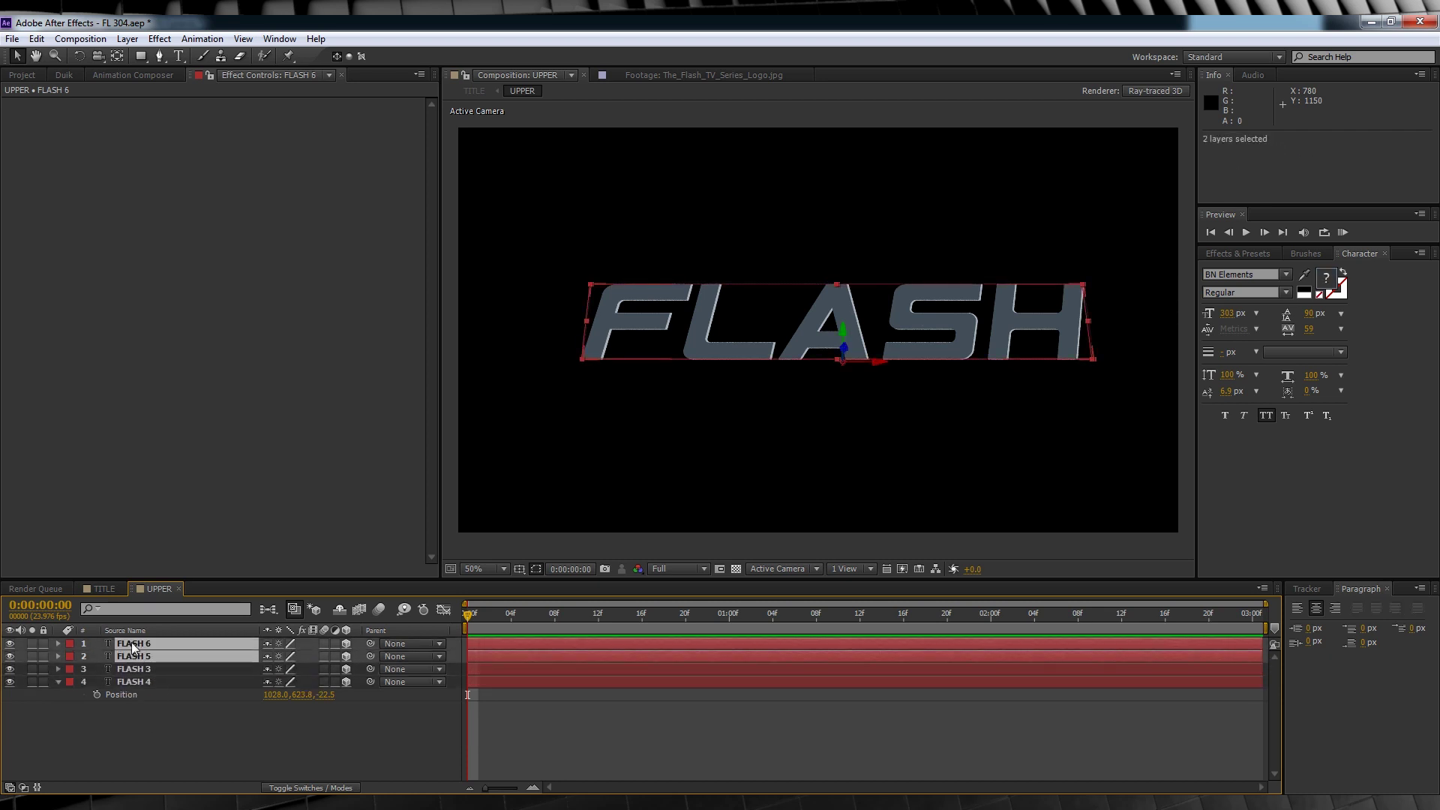
key("F2")
double_click(143, 657)
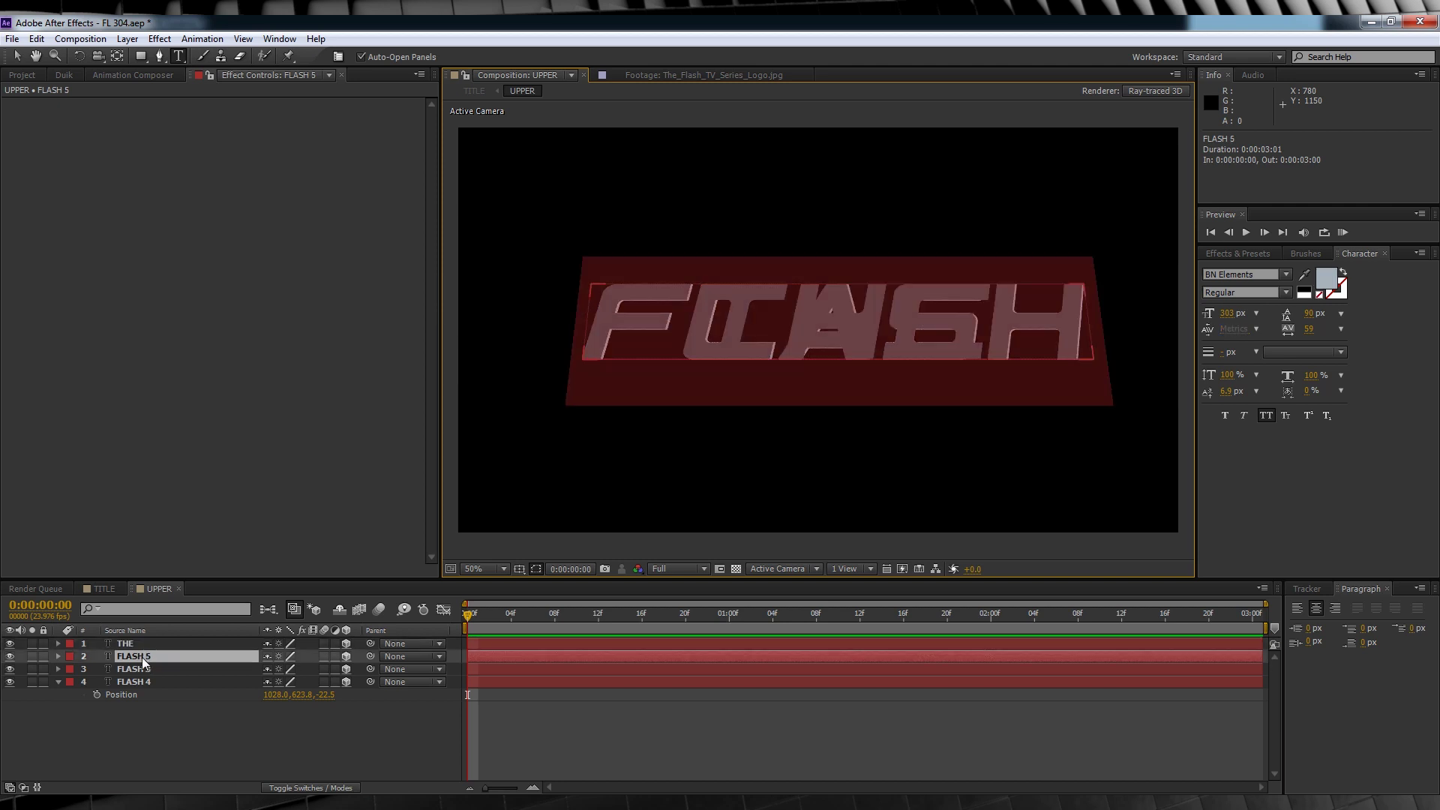
type("The")
- Shrink the THE text and place it just before the F of FLASH, then view TITLE
left_click(124, 644, "ctrl")
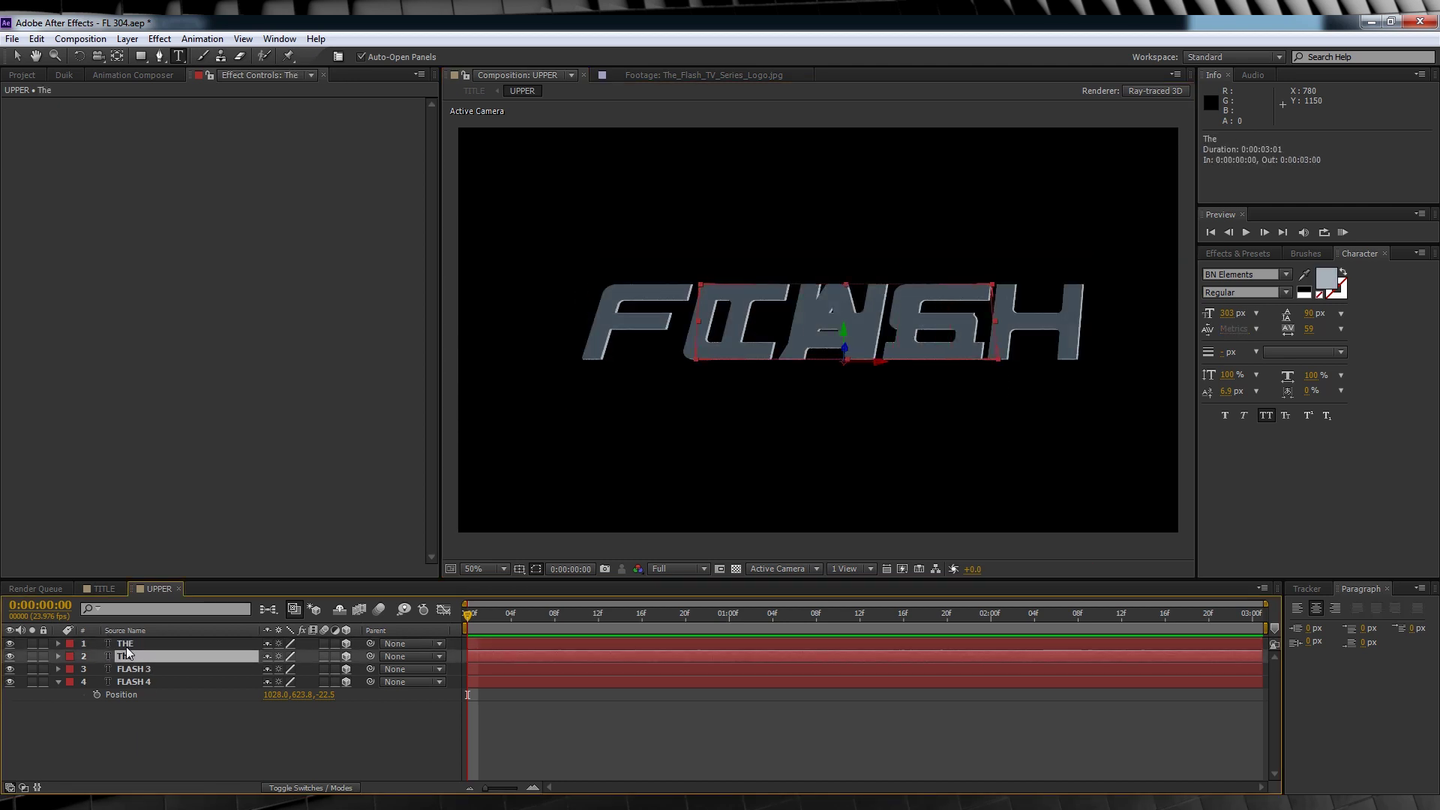
left_click_drag(1226, 313, 1204, 313)
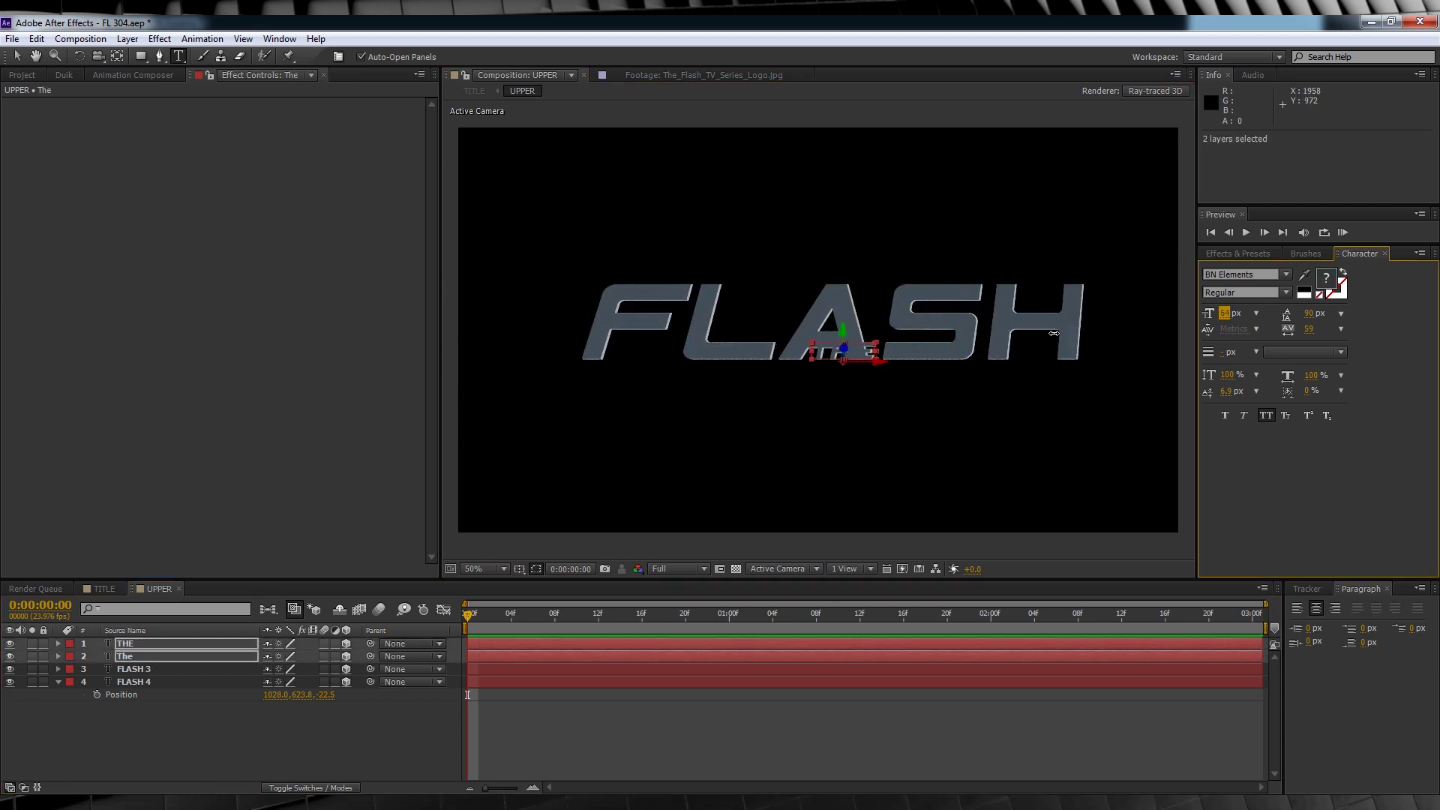
key("v")
left_click_drag(883, 366, 557, 263)
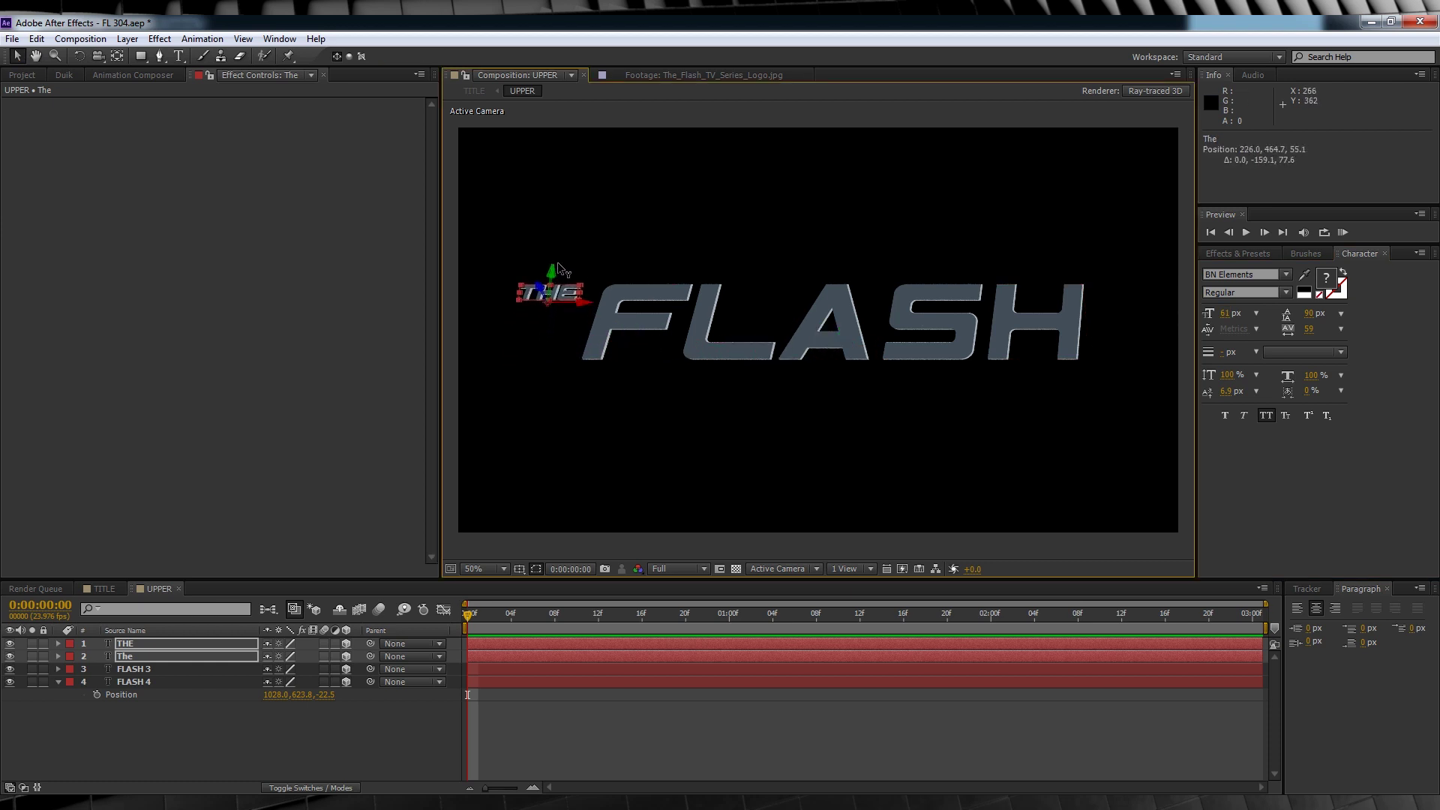
left_click(831, 732)
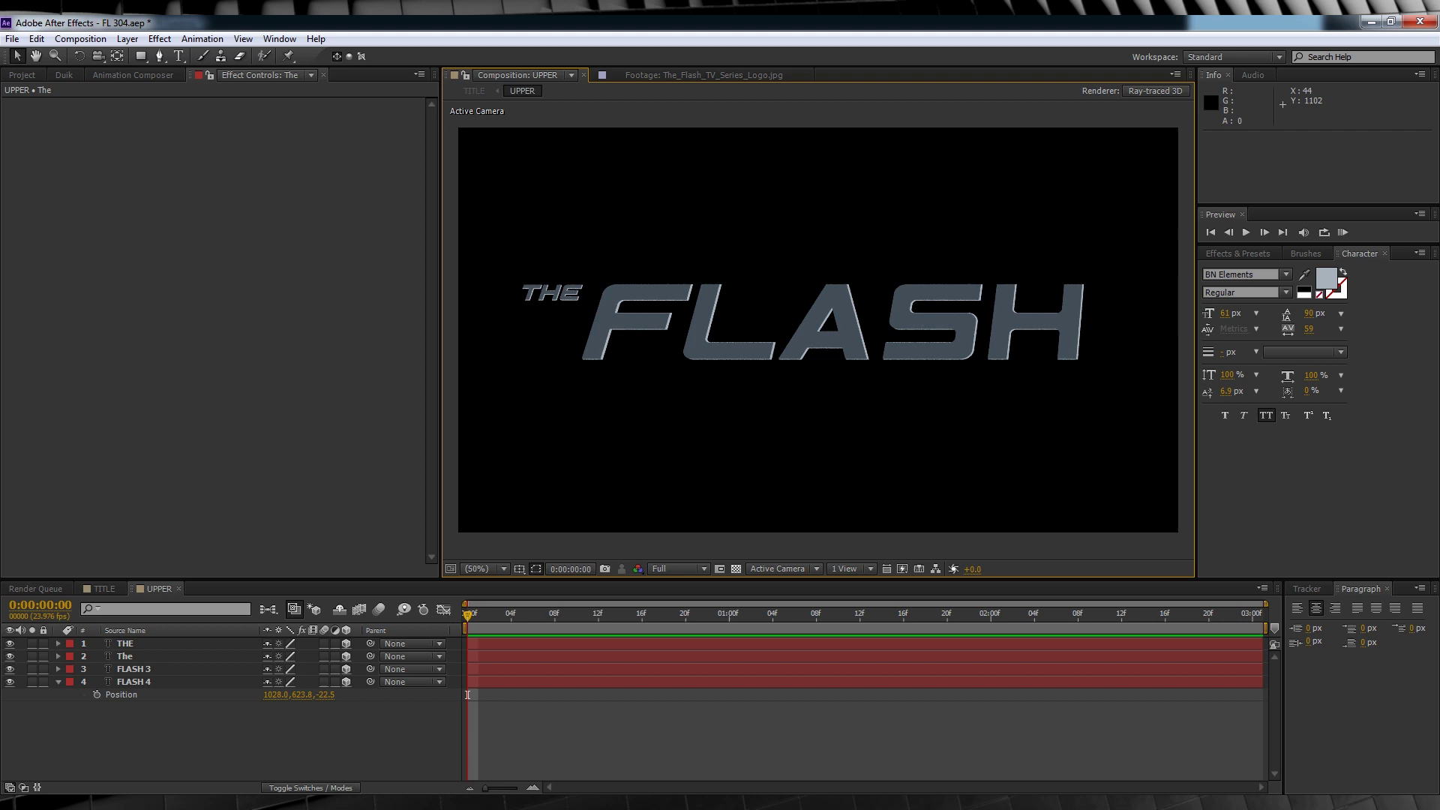
left_click(104, 589)
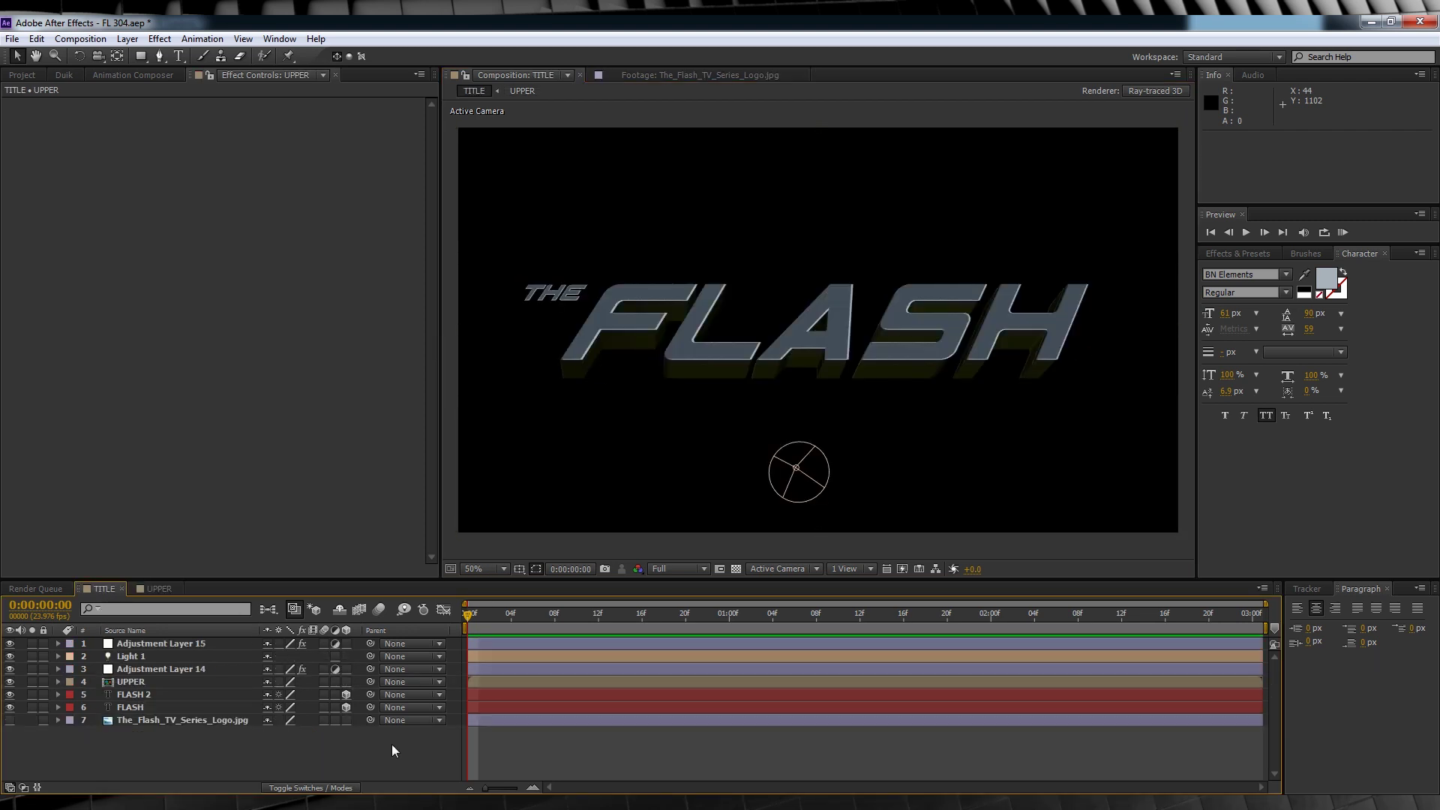
- Undo an accidental move of the UPPER layer in TITLE and go back into UPPER
left_click(191, 681)
left_click_drag(669, 417, 681, 428)
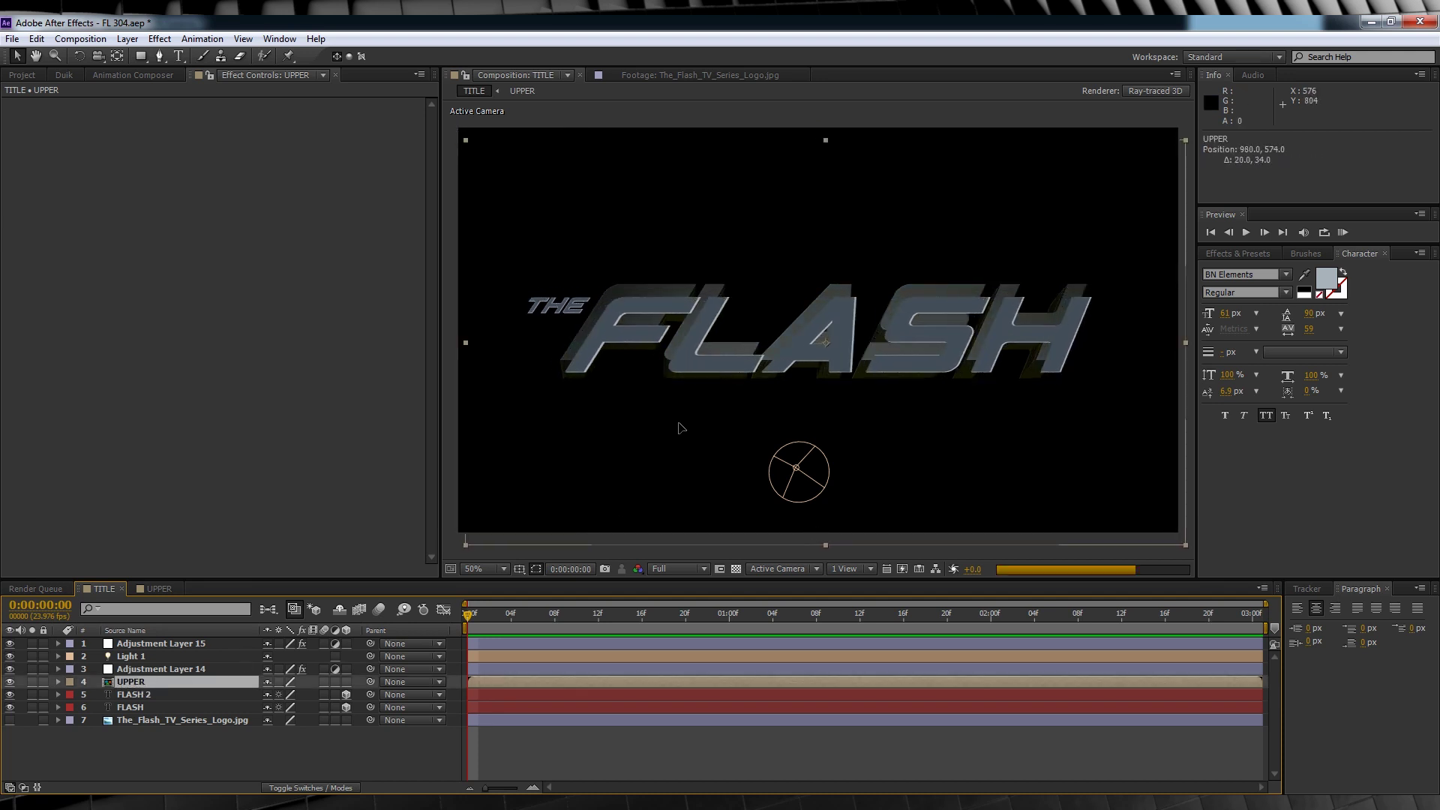
key("ctrl+z")
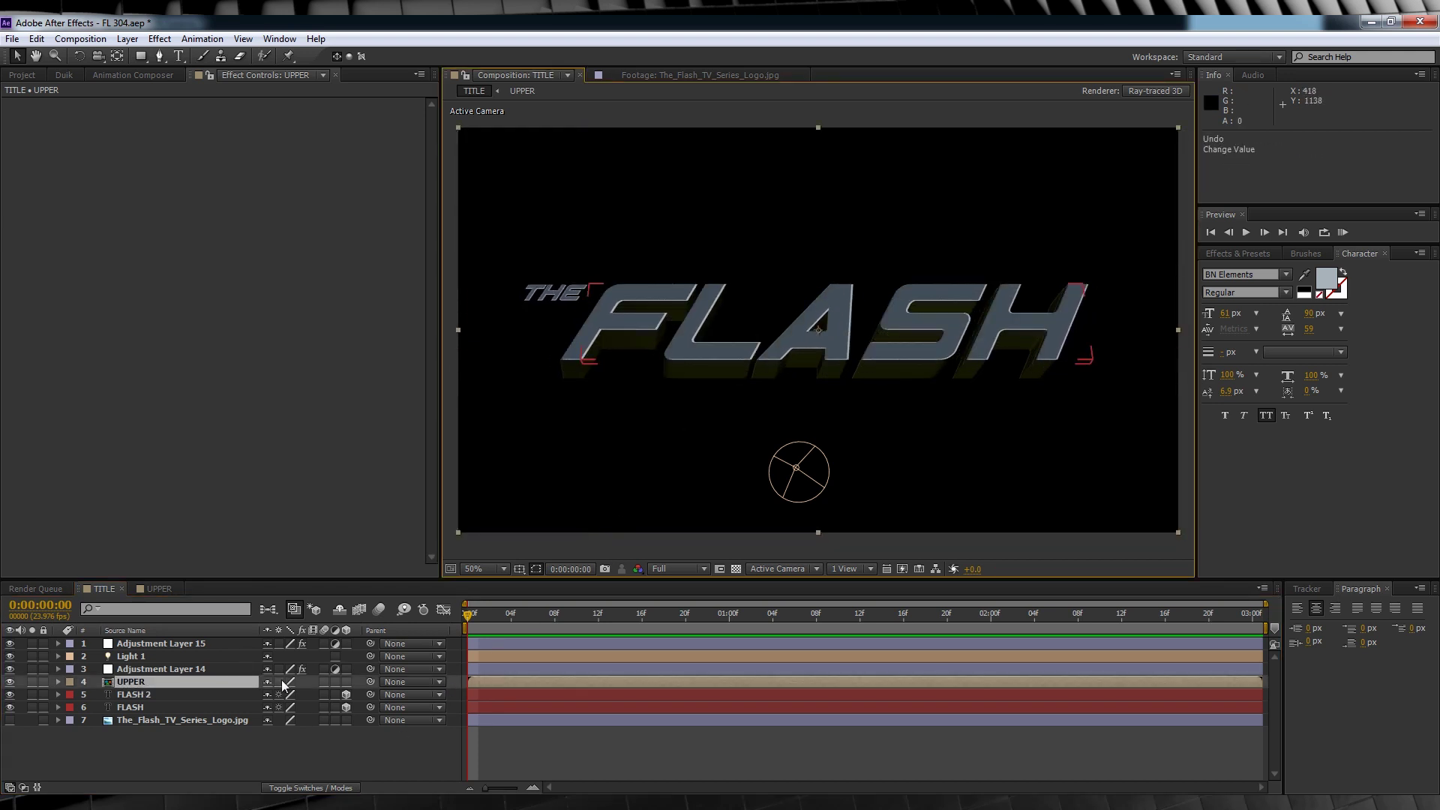
left_click(164, 587)
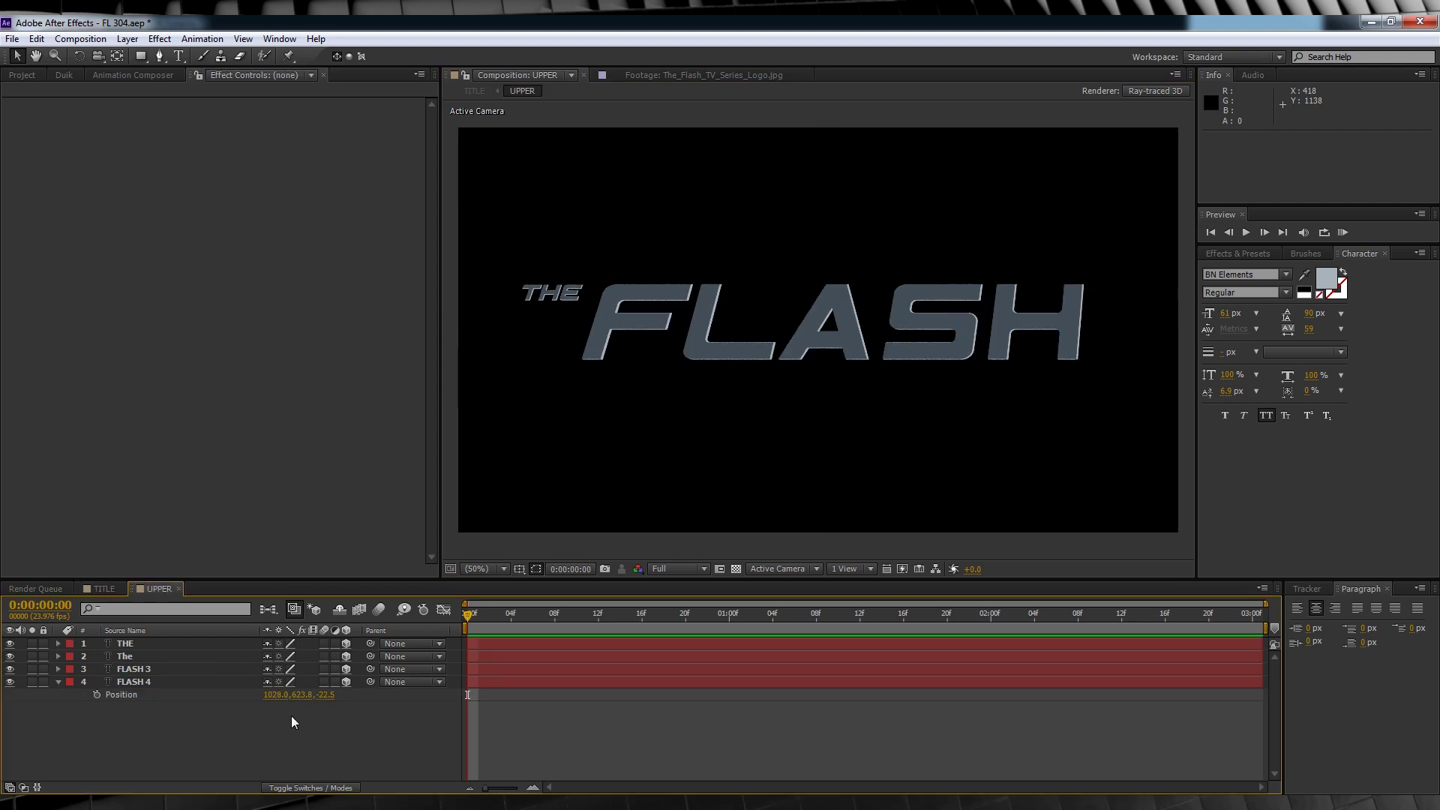
- Add two new adjustment layers above the title in UPPER
left_click(129, 40)
mouse_move(138, 56)
left_click(423, 155)
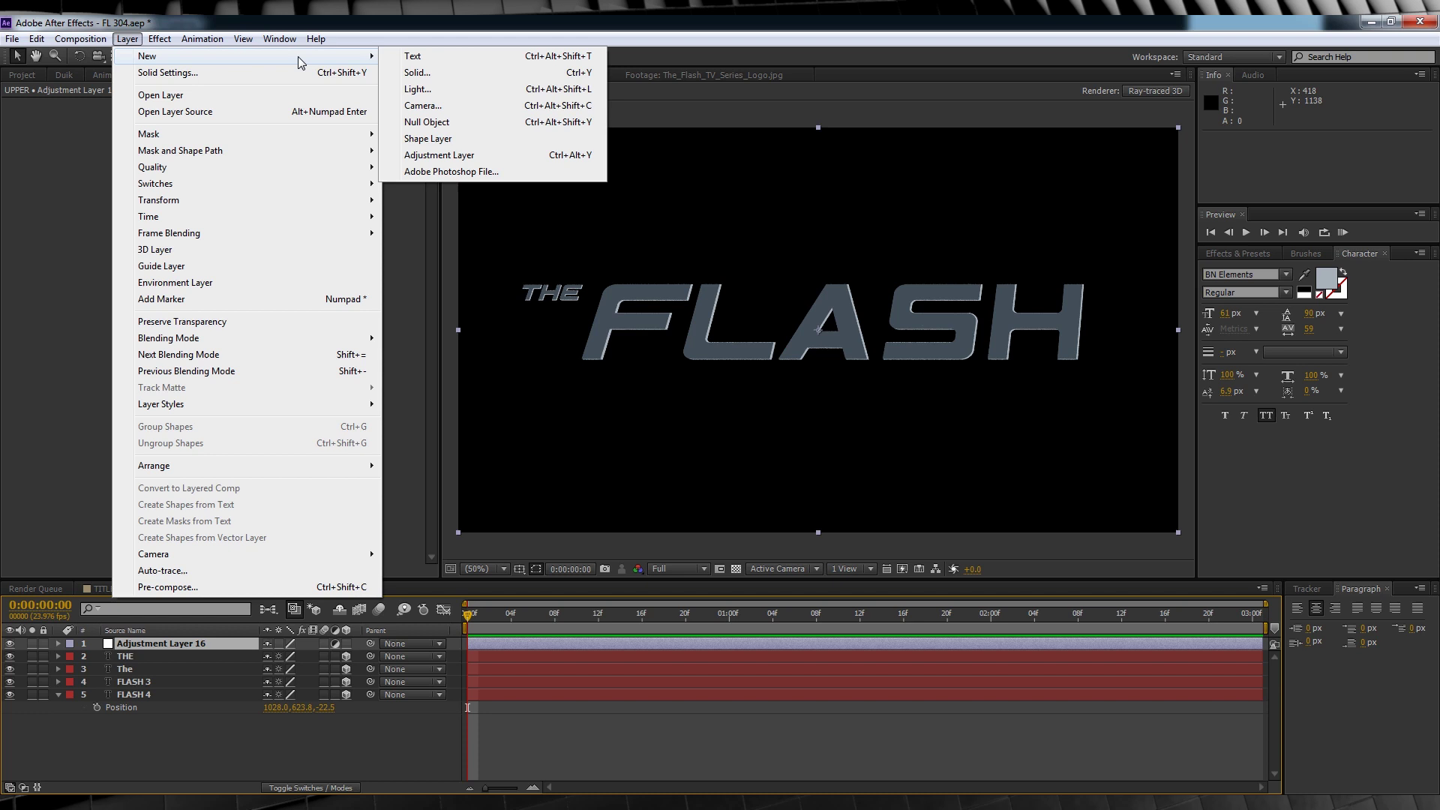
left_click(440, 155)
- Apply a Color Correction Exposure effect of 3.00 to Adjustment Layer 16
left_click(177, 656)
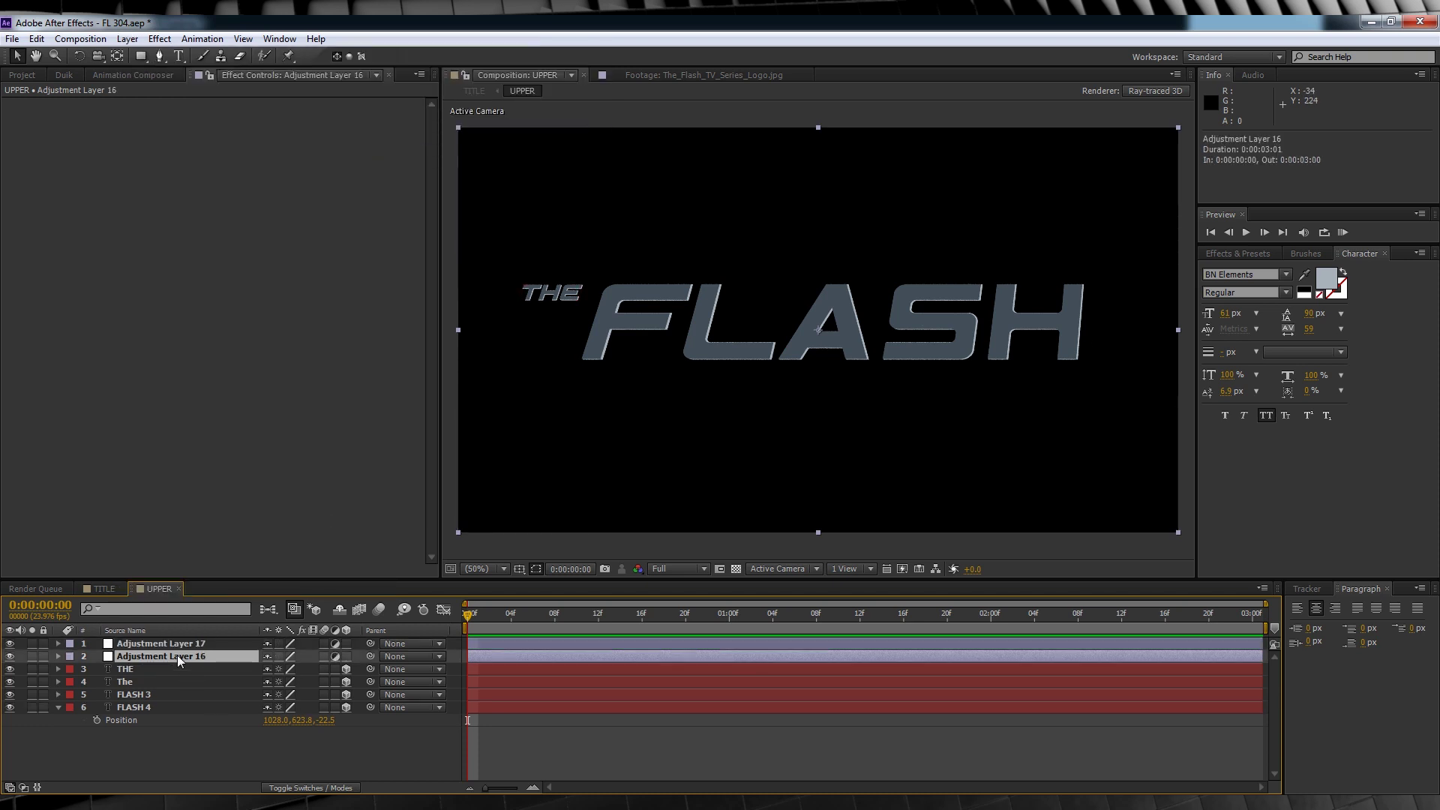
left_click(159, 38)
mouse_move(245, 156)
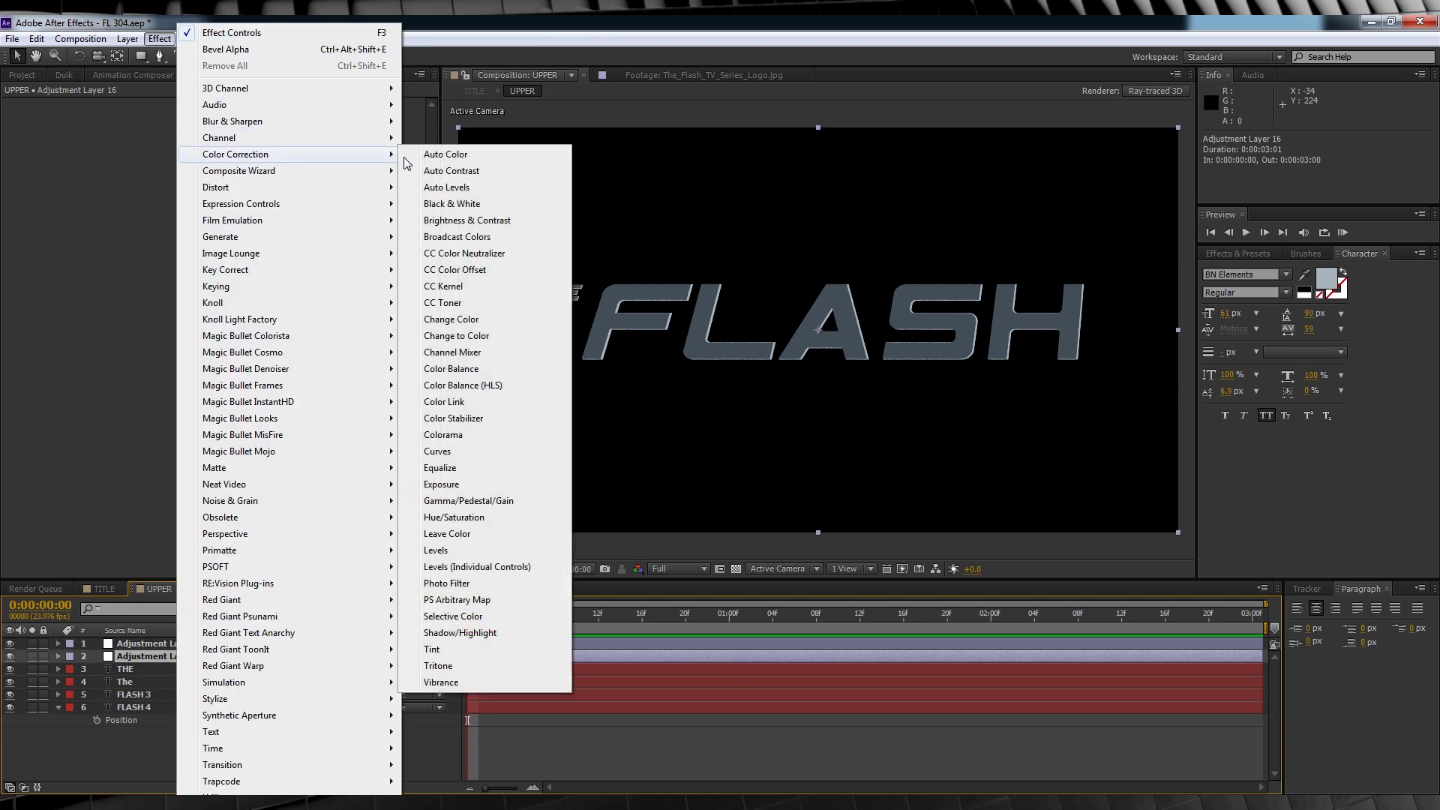
left_click(467, 486)
left_click(240, 143)
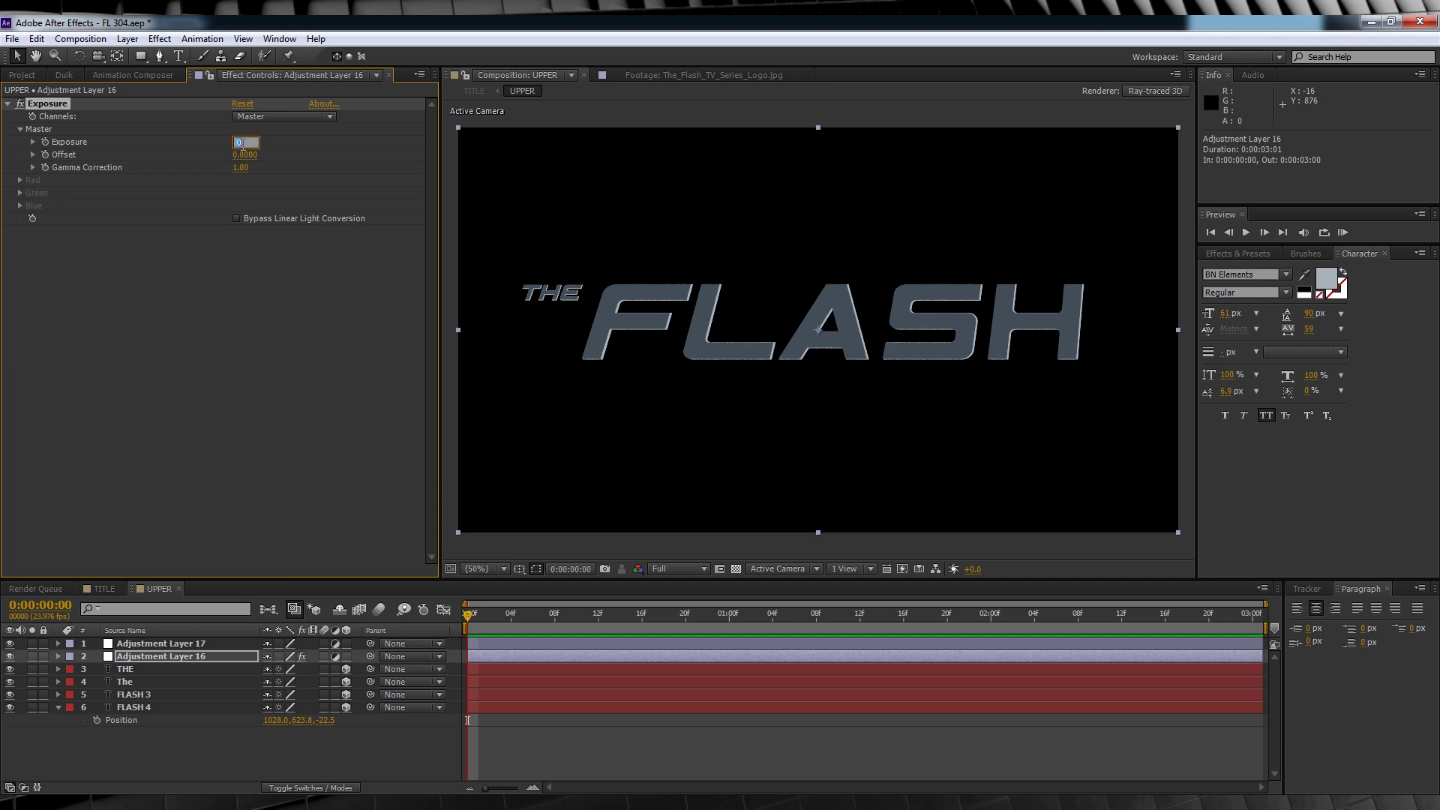
type("3.")
key("Return")
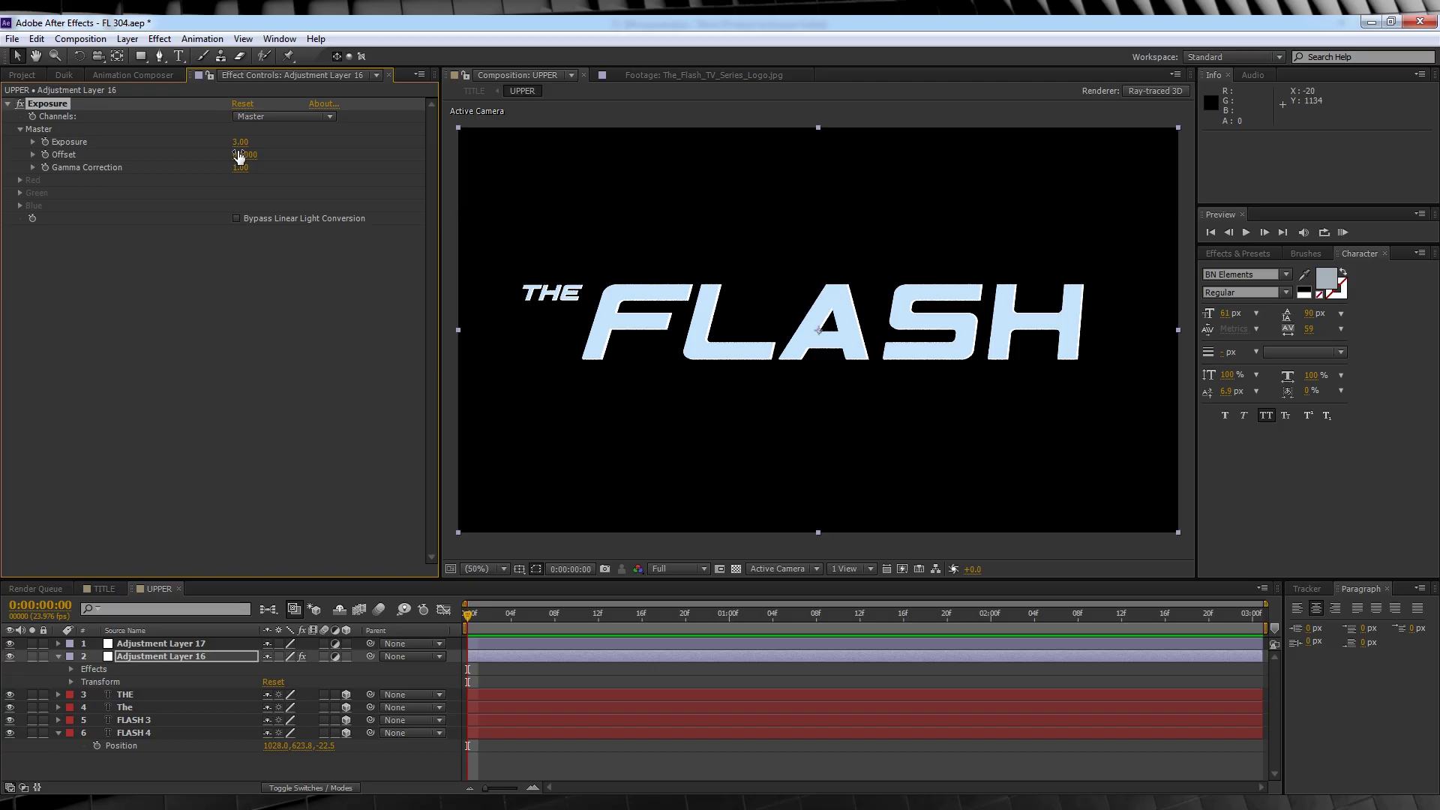
- Draw a rectangular mask band across FLASH on Adjustment Layer 16 with 45-pixel feather
left_click(140, 56)
left_click_drag(517, 316, 1158, 335)
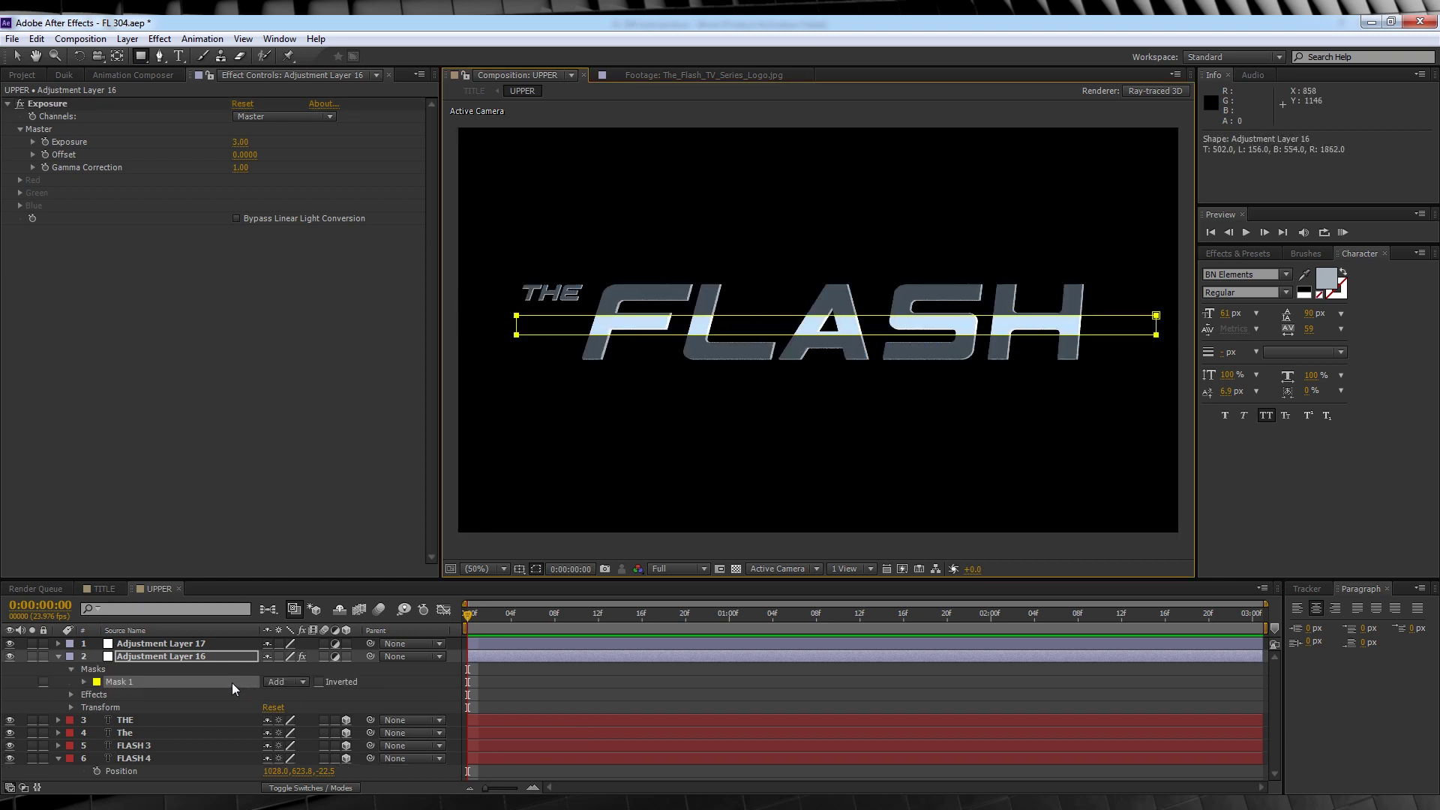
key("f")
left_click(298, 682)
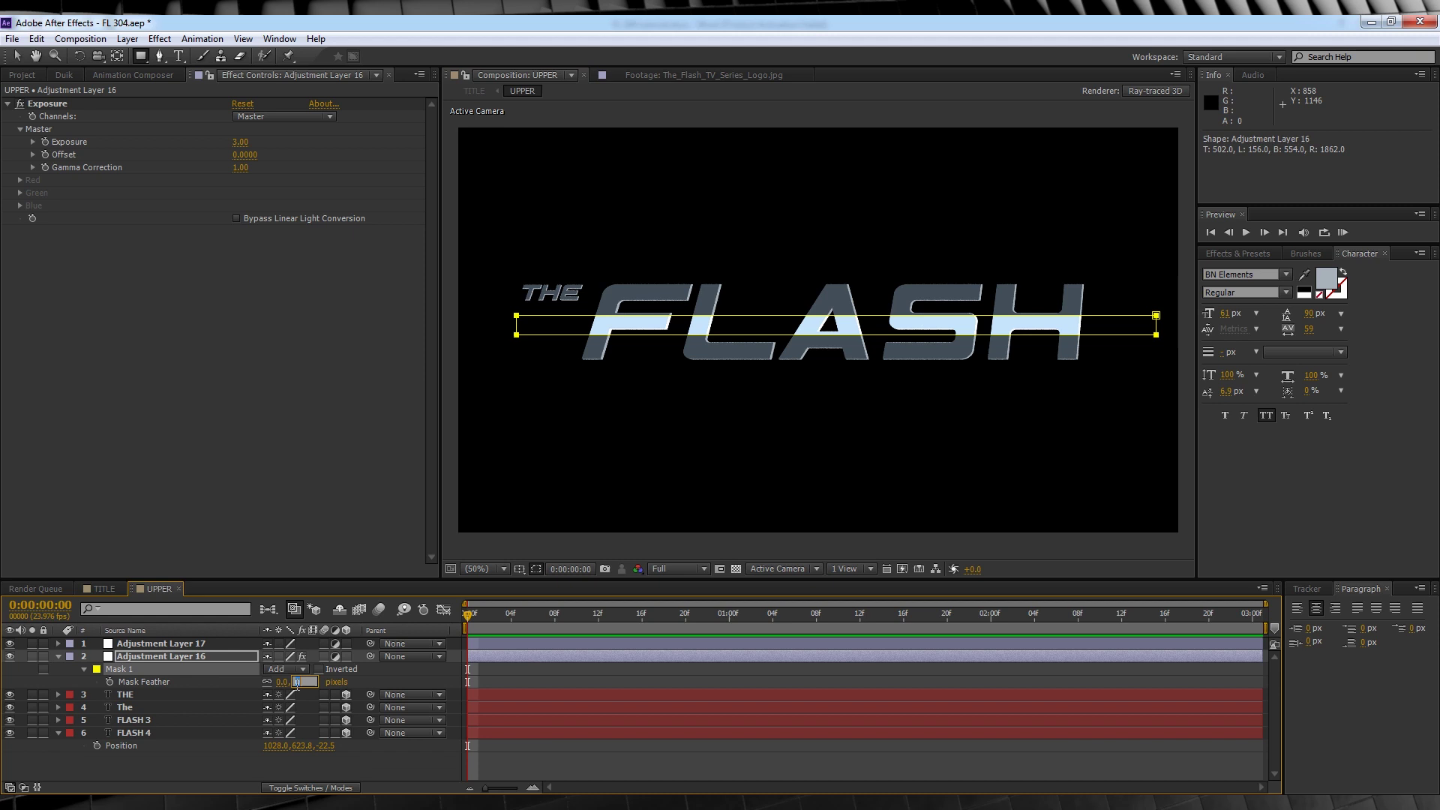
type("45")
key("Return")
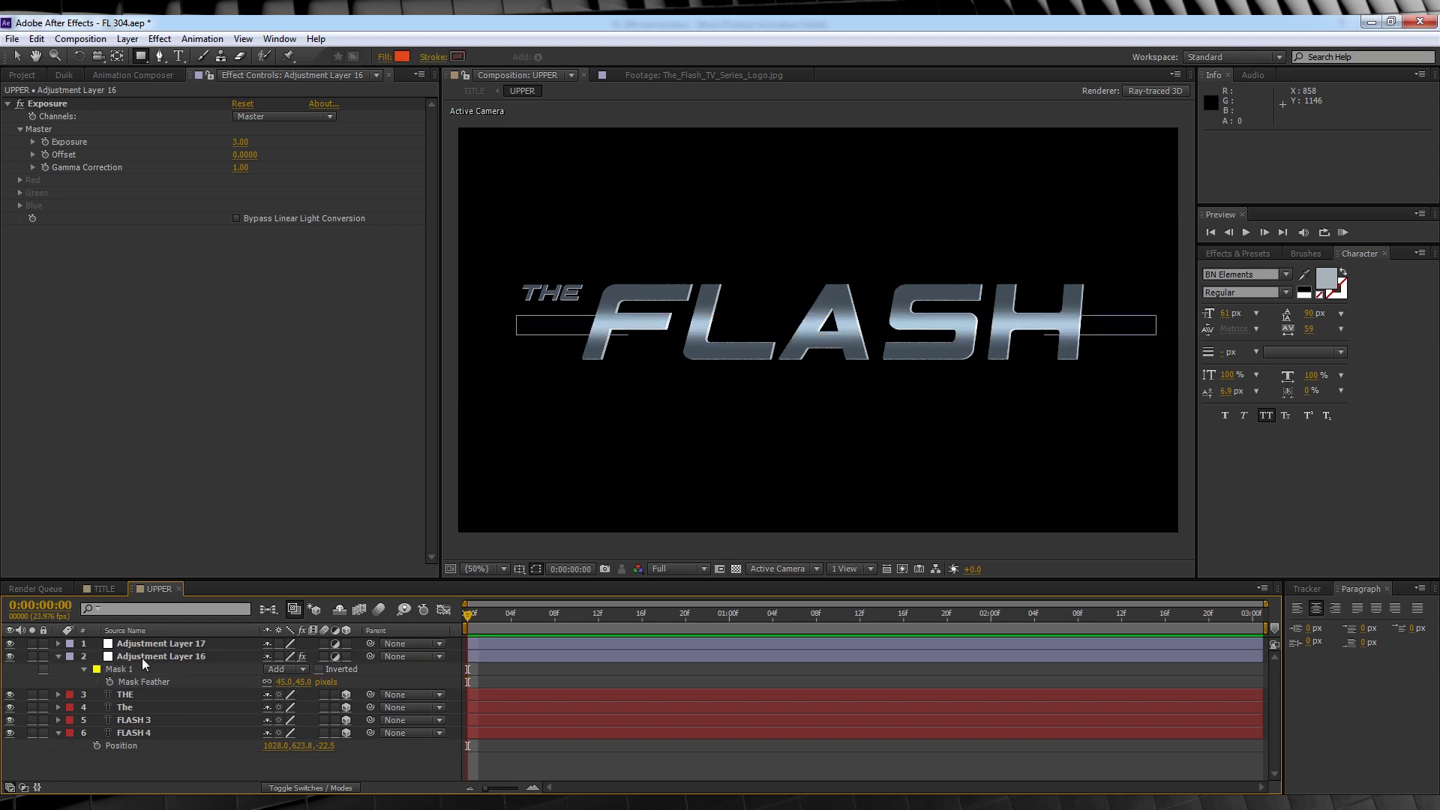
left_click(83, 668)
left_click(83, 668)
- Keyframe the mask path at 0s and move the band up over the title at 3s
left_click(109, 682)
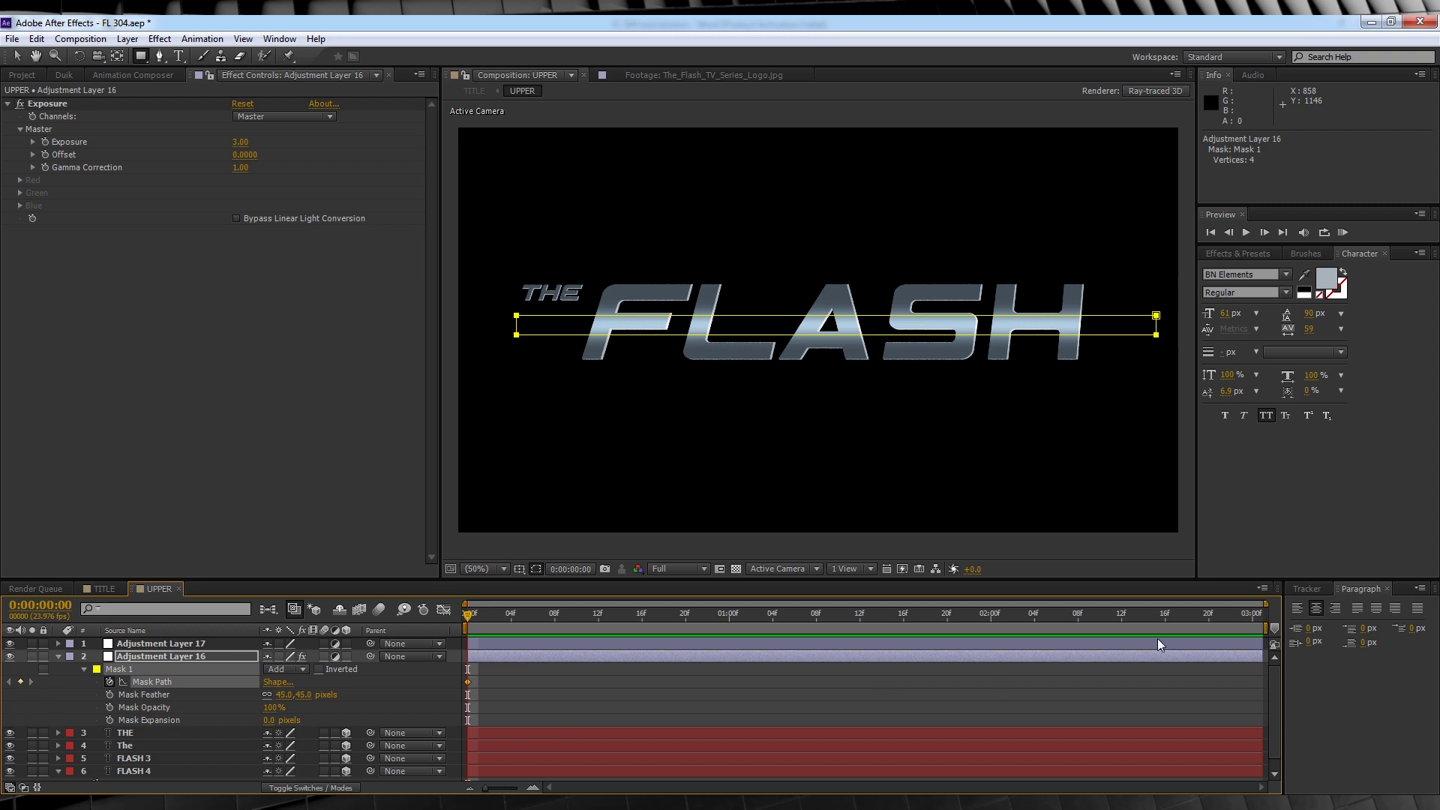
left_click(1262, 618)
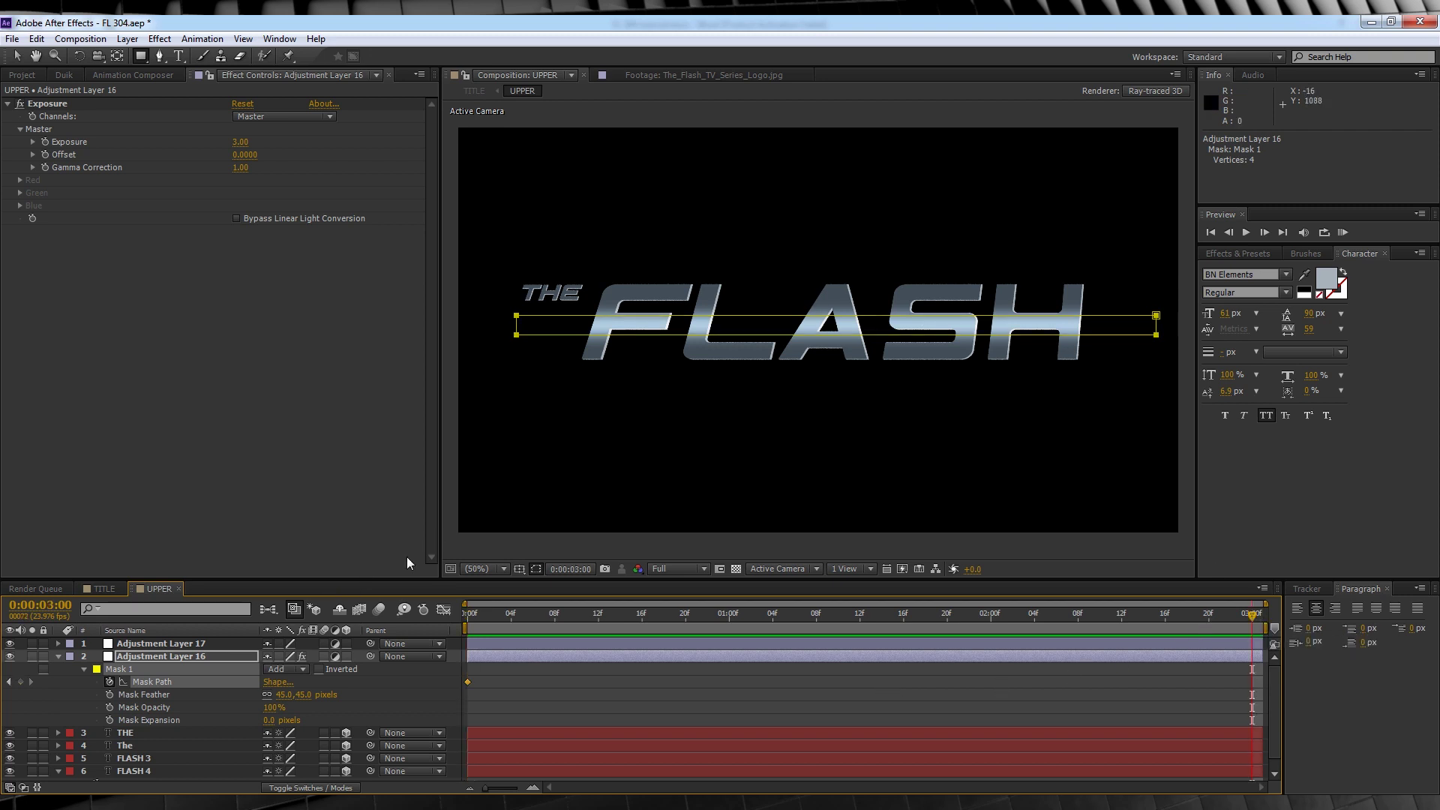
key("v")
left_click_drag(583, 318, 583, 298)
key("F2")
left_click_drag(476, 615, 653, 615)
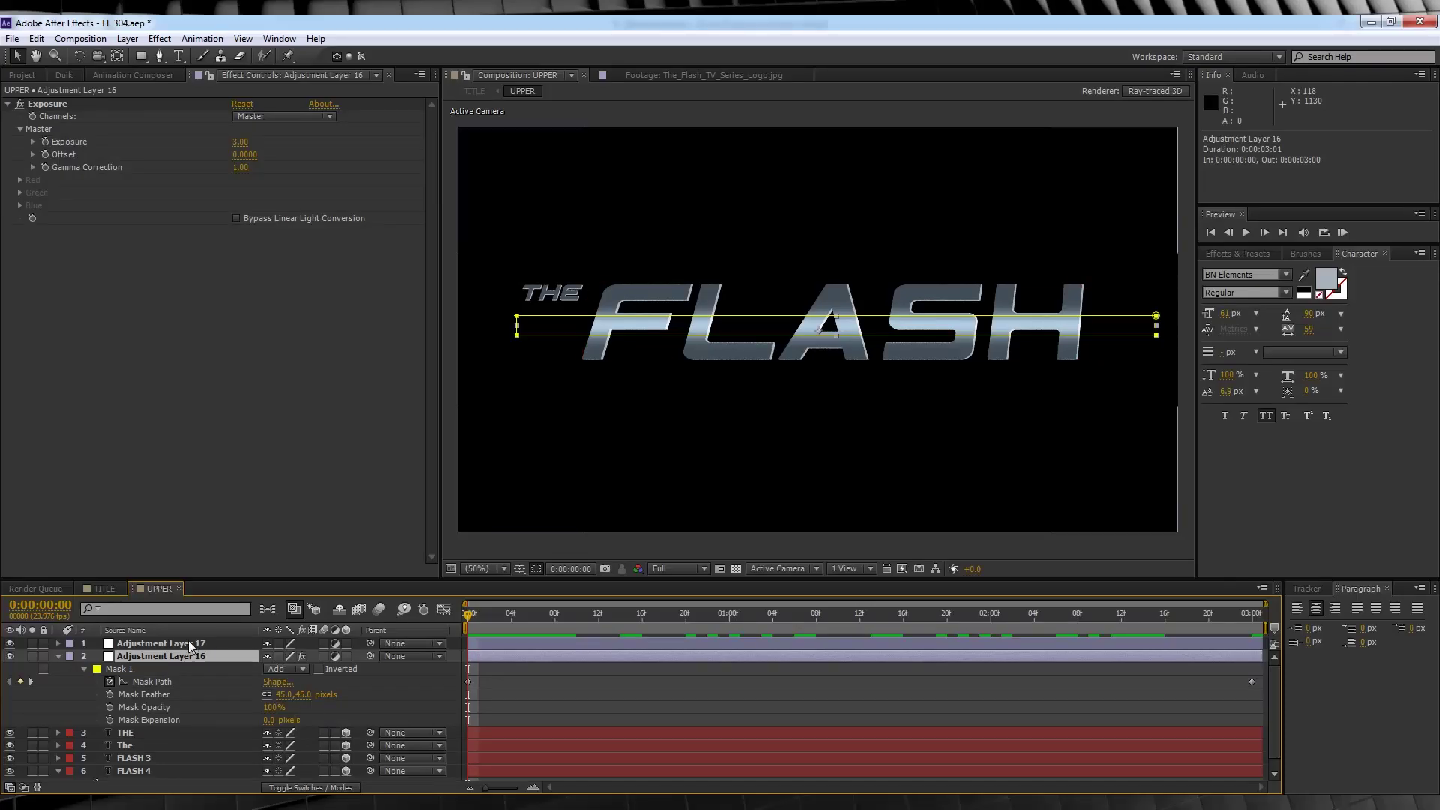
- Add CC Light Sweep to Adjustment Layer 17 with Direction 15° and Composite light reception
left_click(190, 644)
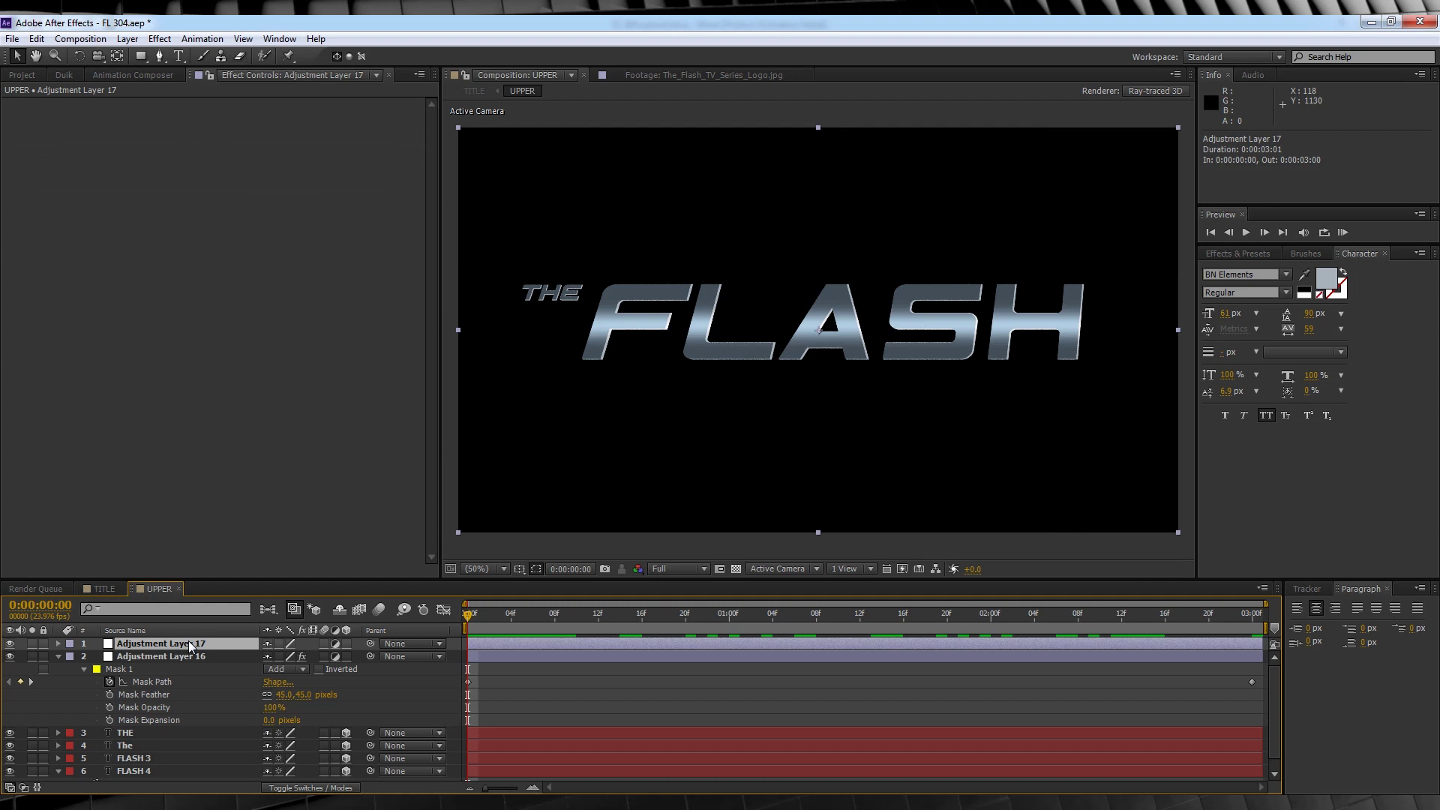
left_click(160, 39)
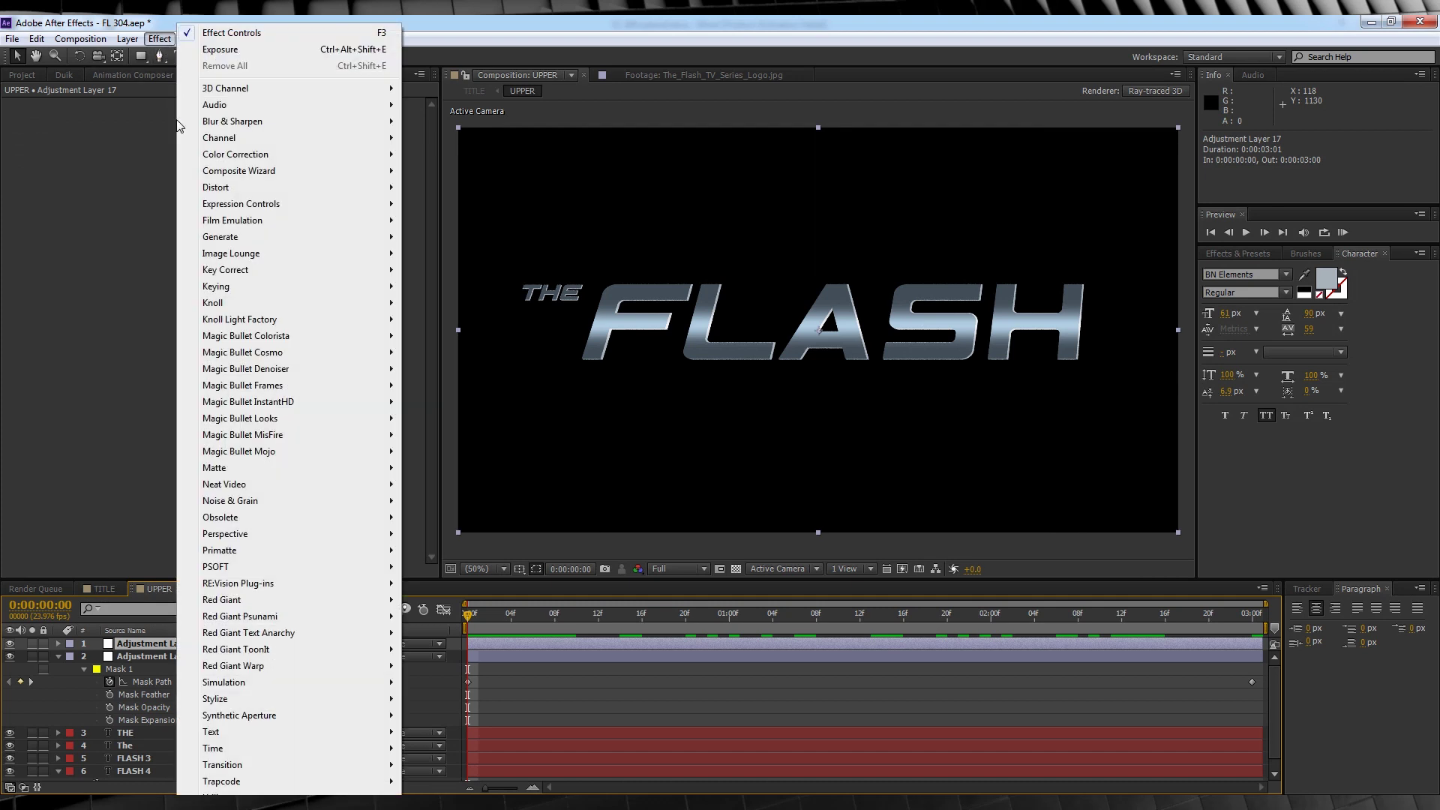
mouse_move(352, 237)
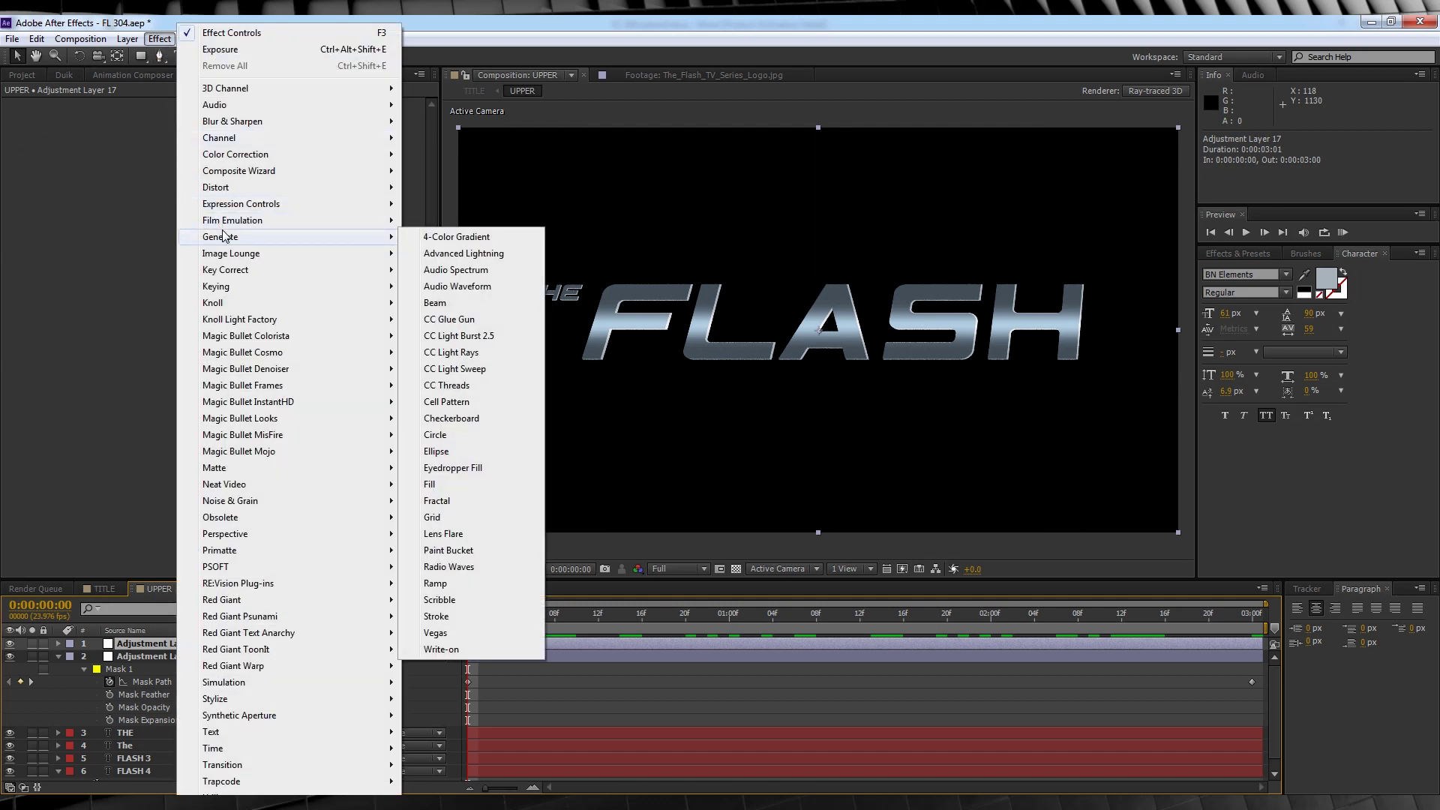
left_click(462, 370)
left_click(256, 129)
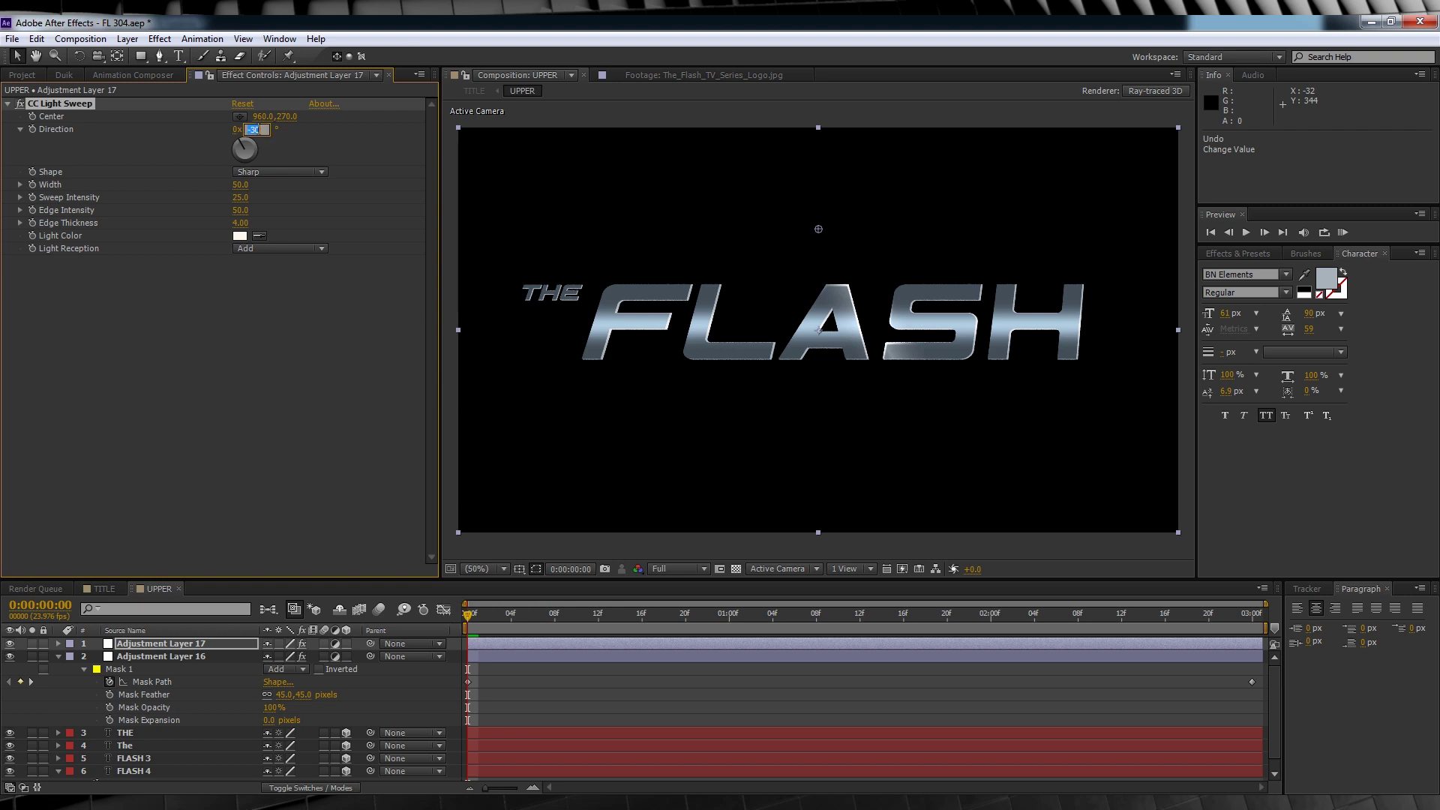
type("15")
key("Return")
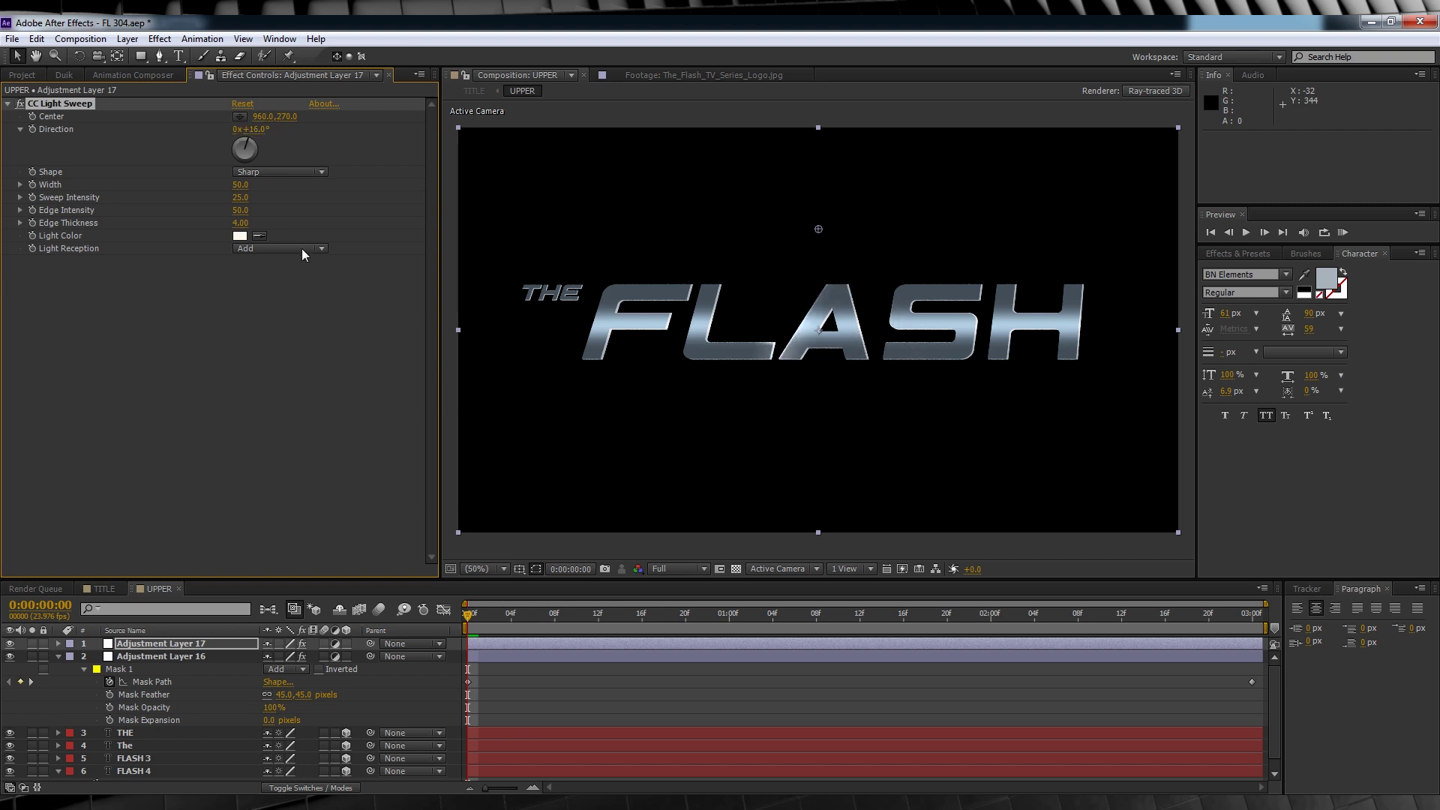
left_click(301, 249)
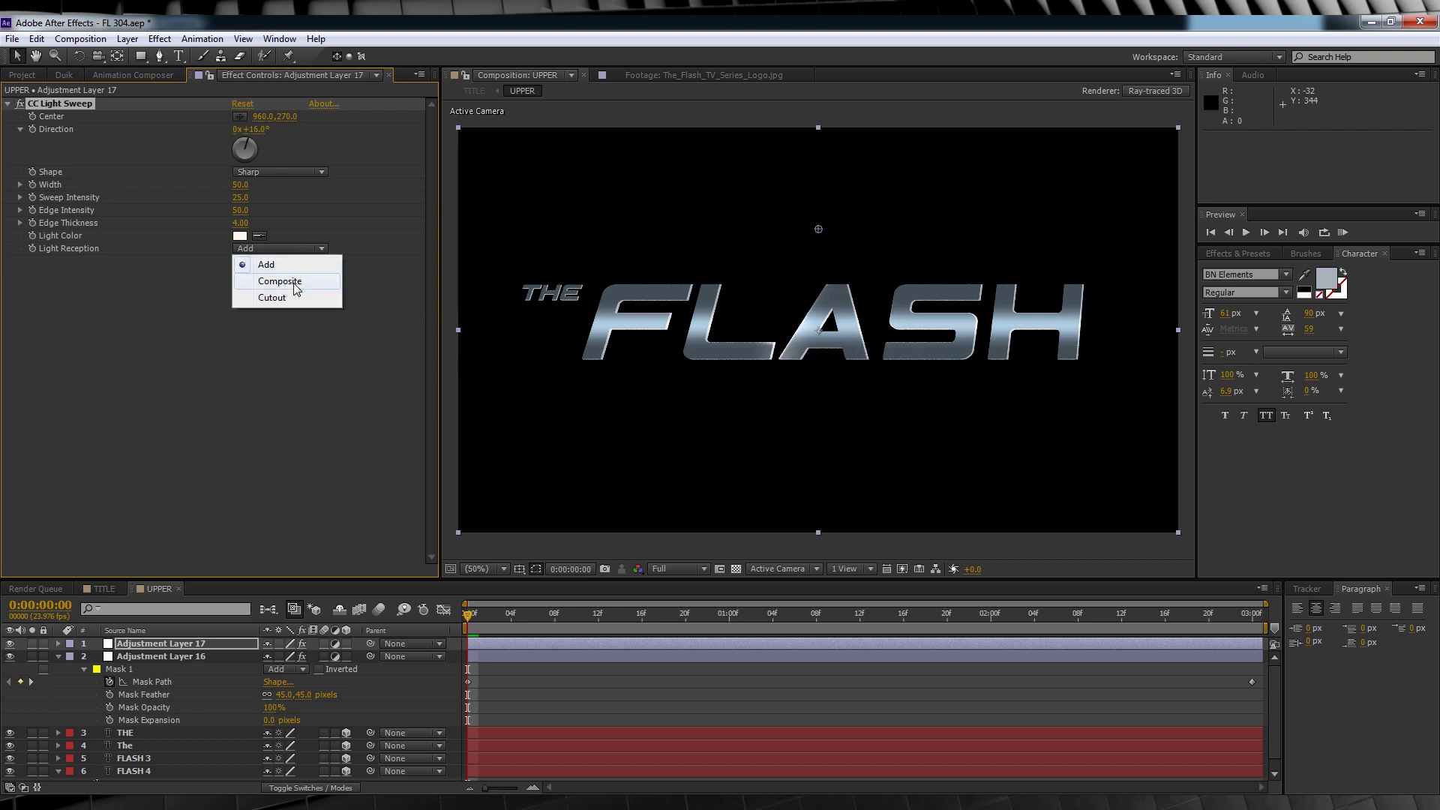
left_click(280, 281)
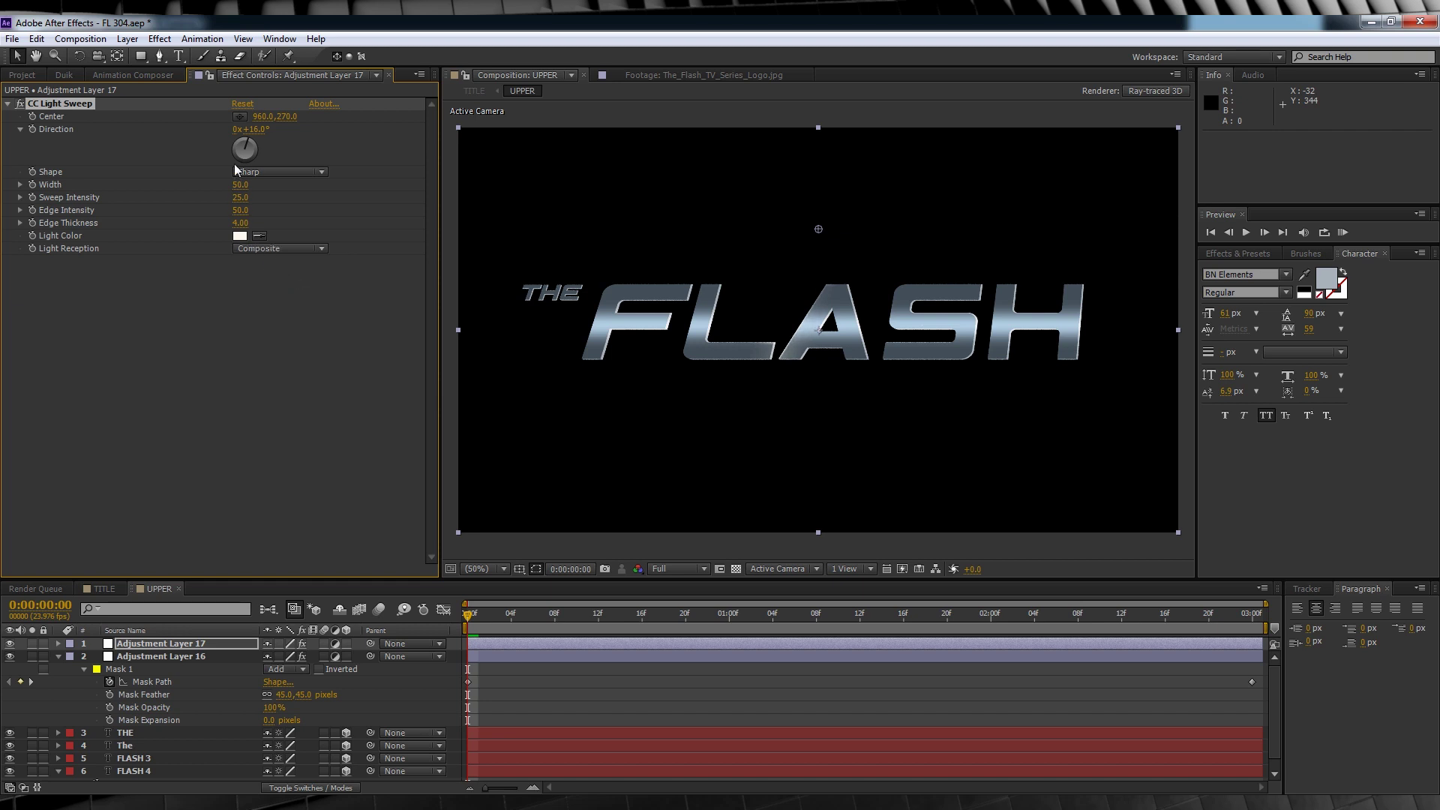
- Animate the sweep center from 104,422 at 0:00 to 1788,420 at 0:00:02:12, then preview
left_click(240, 116)
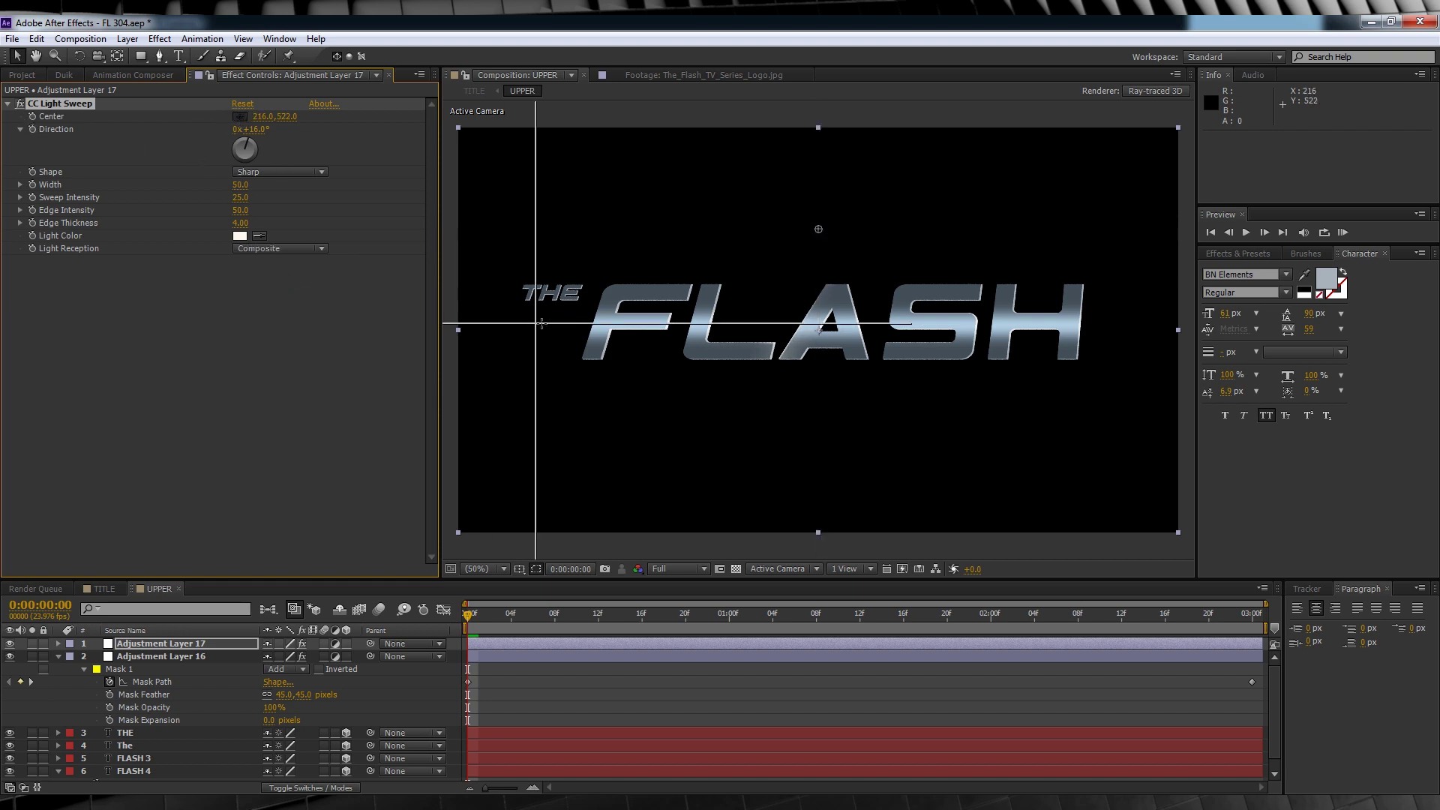
left_click(497, 285)
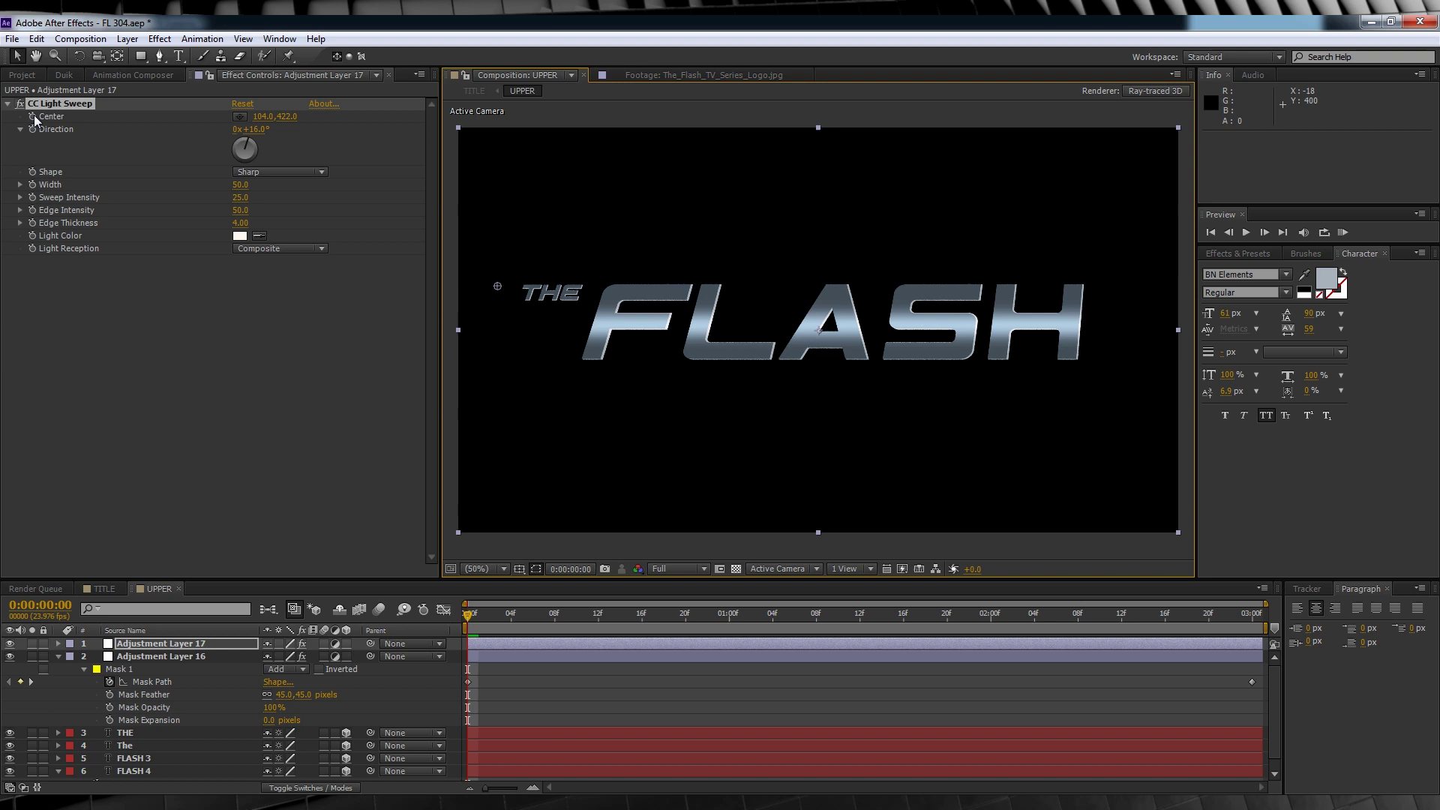
left_click(34, 115)
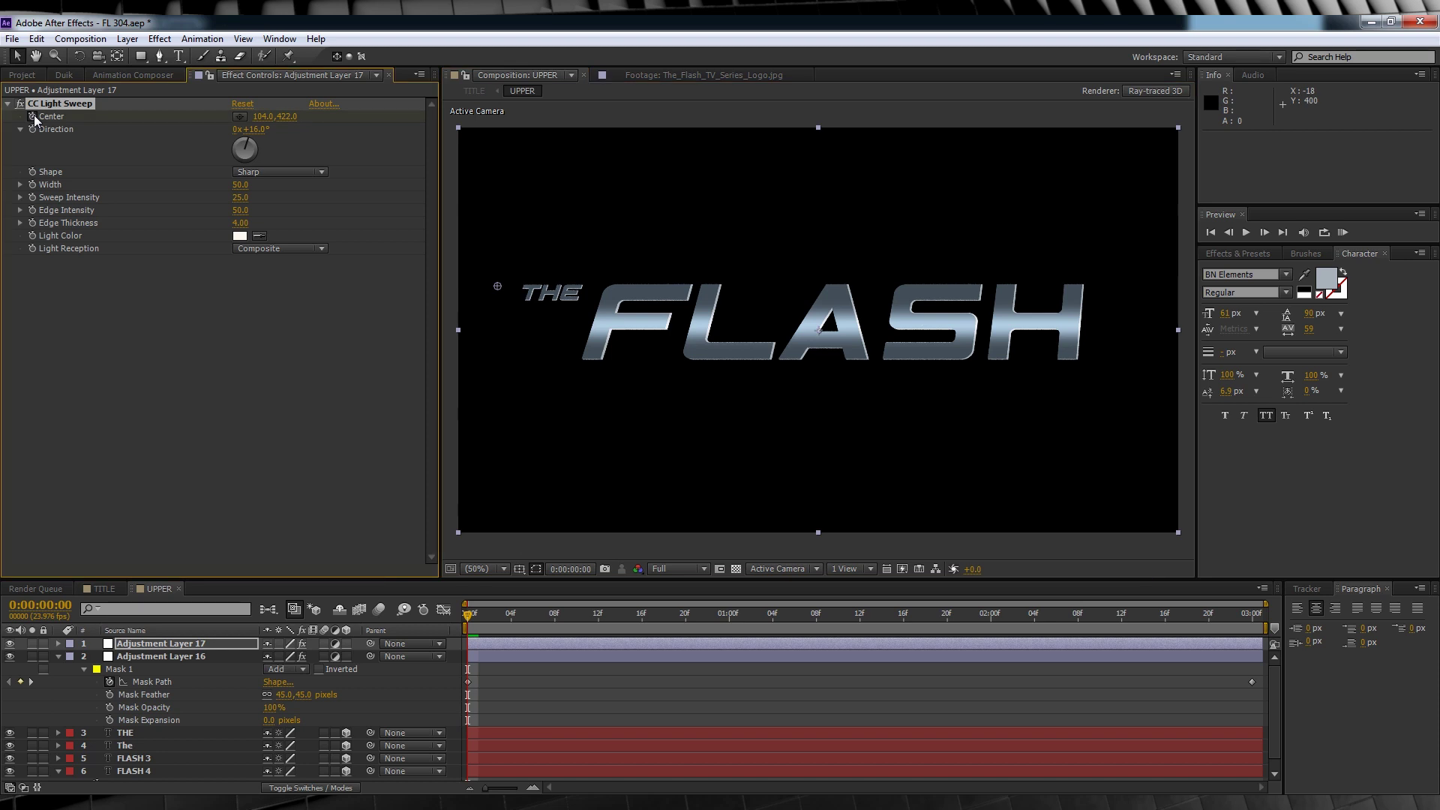
left_click(1122, 615)
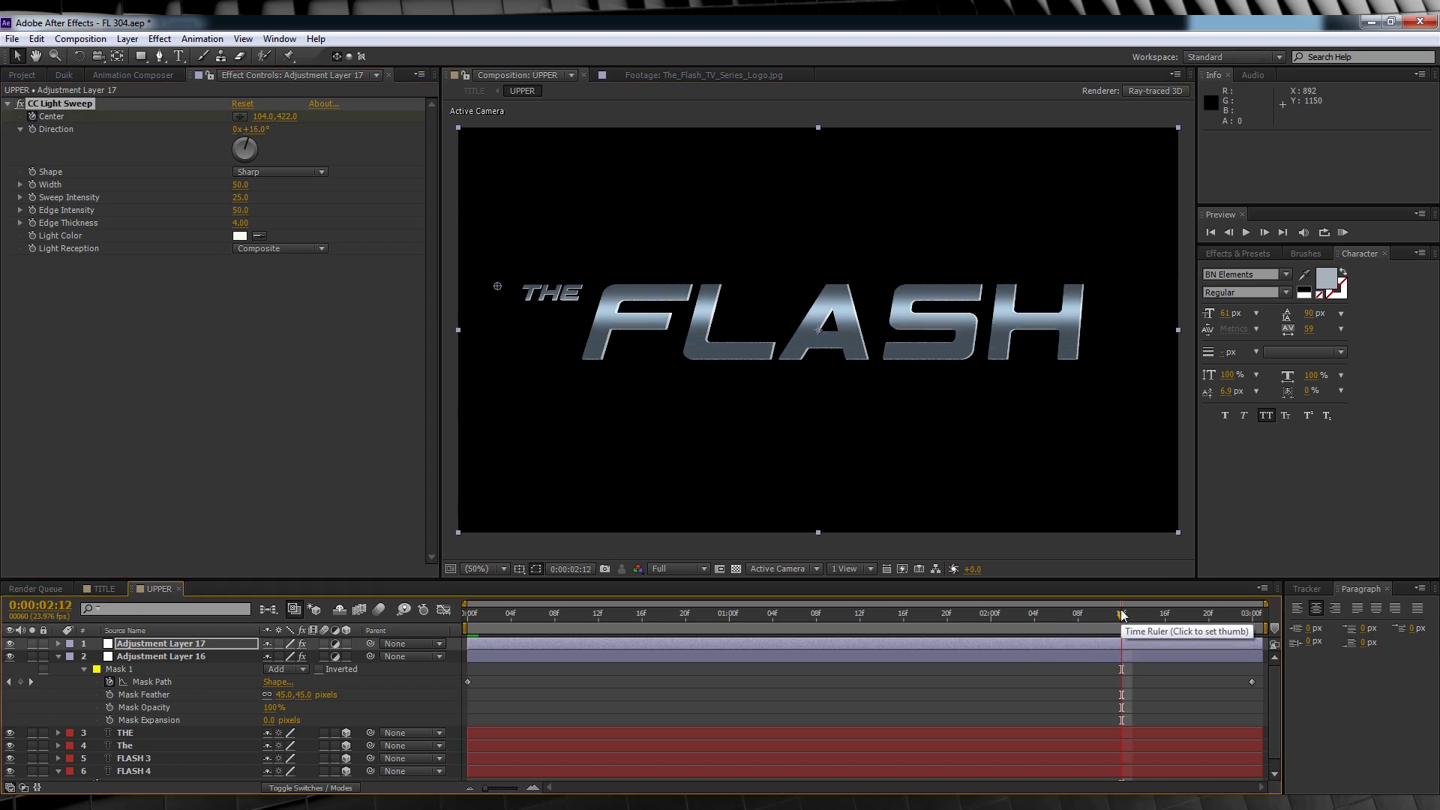
left_click(241, 116)
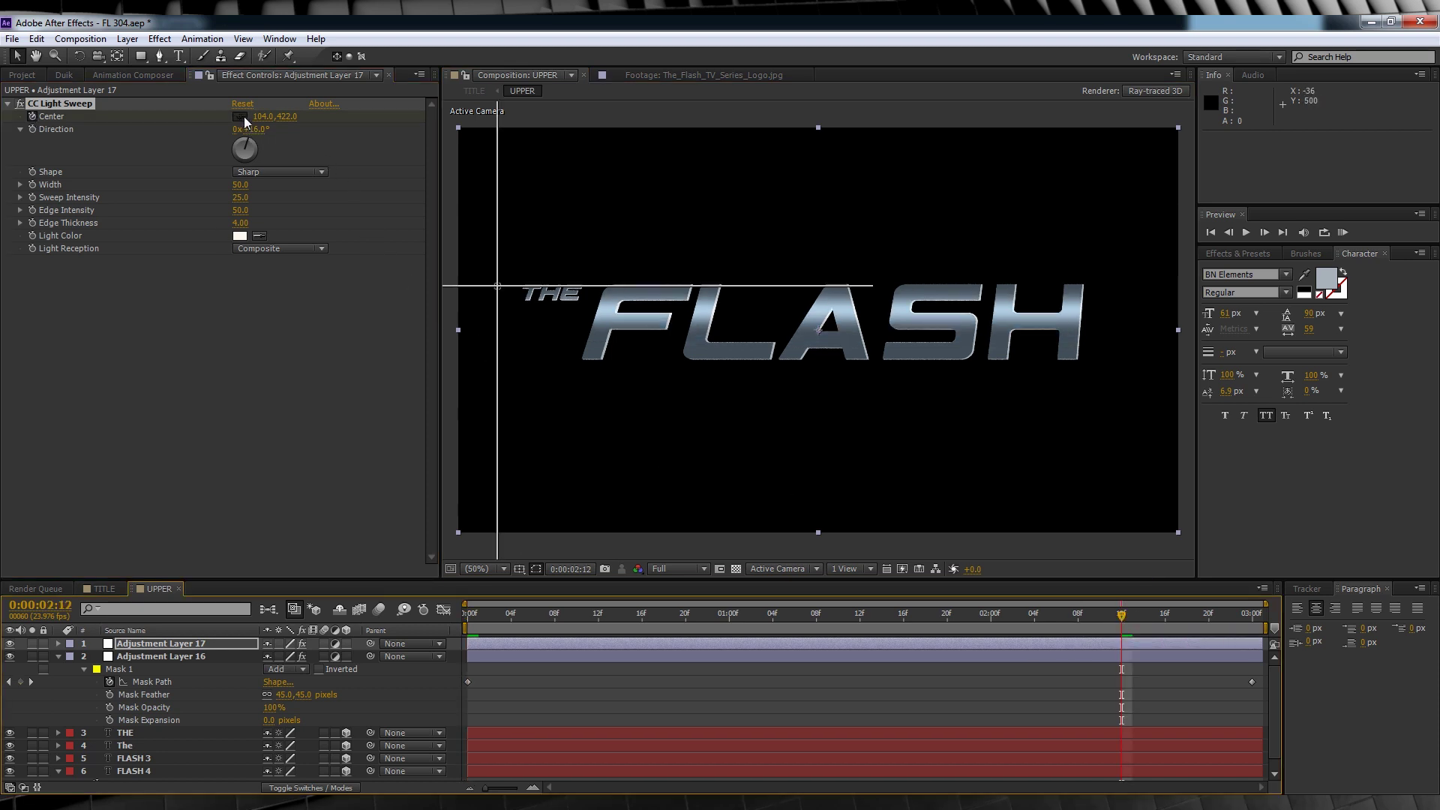
left_click(1123, 285)
left_click(708, 591)
key("Home")
key("KP_0")
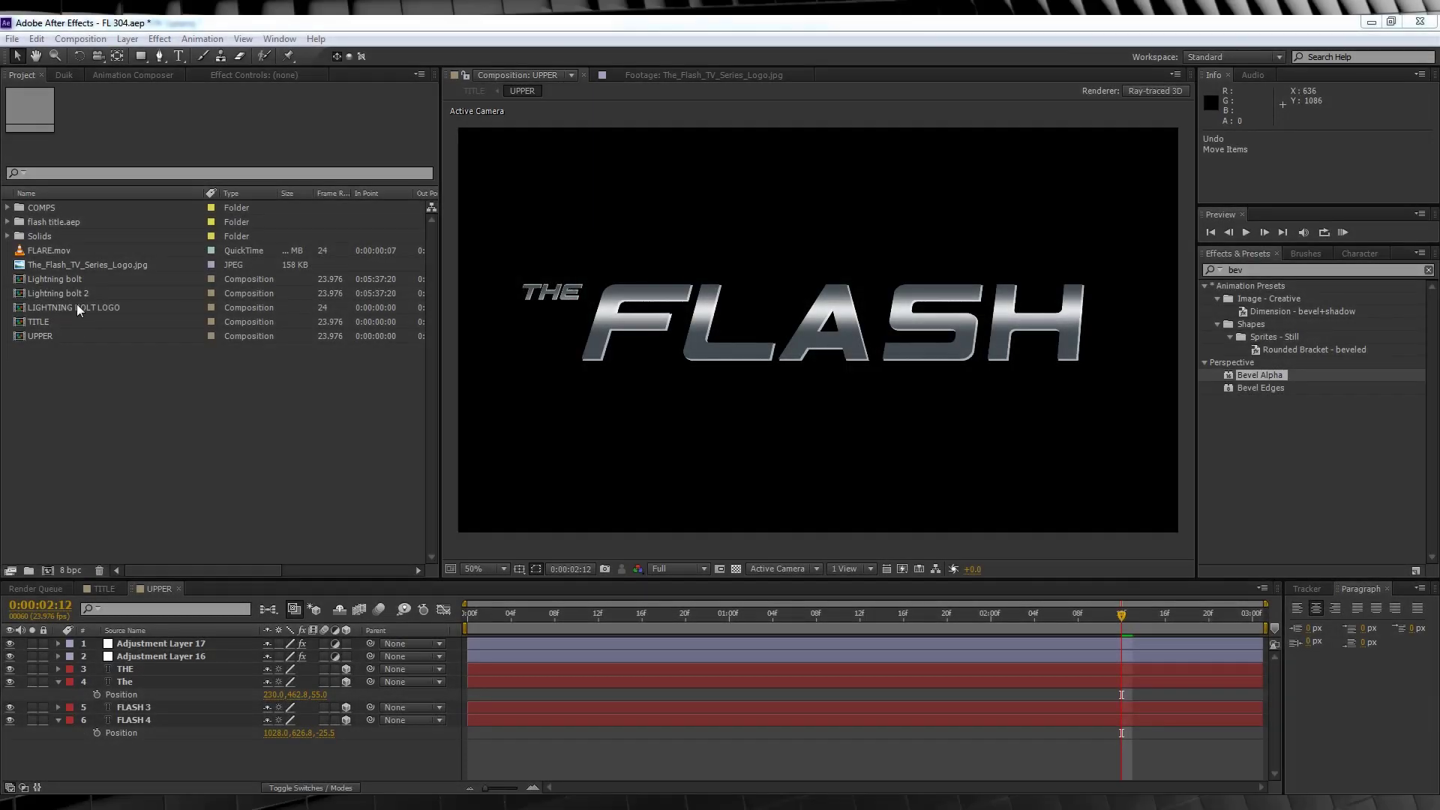
- Add the LIGHTNING BOLT LOGO comp to UPPER with its bolt over the middle of FLASH
left_click(76, 306)
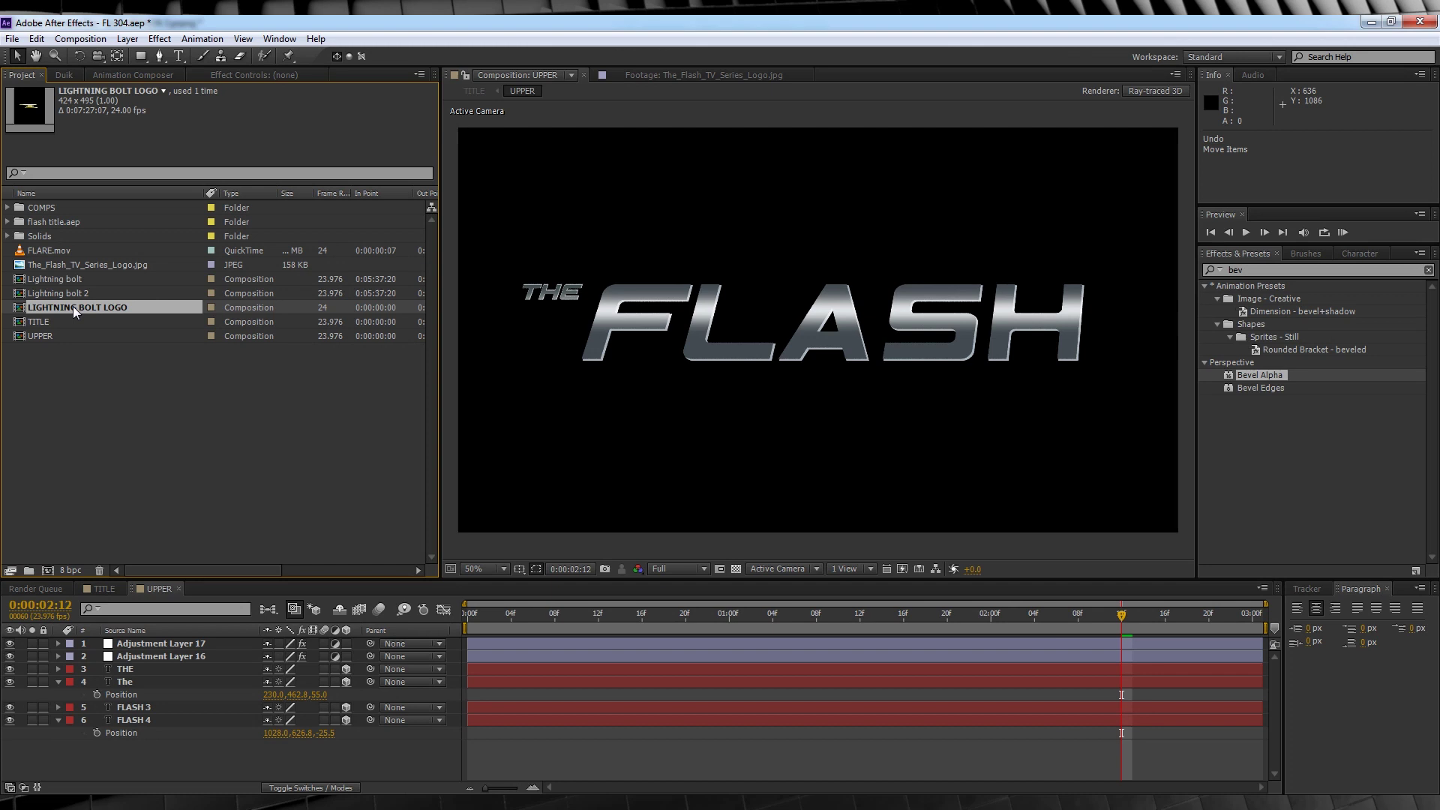
left_click_drag(75, 306, 142, 656)
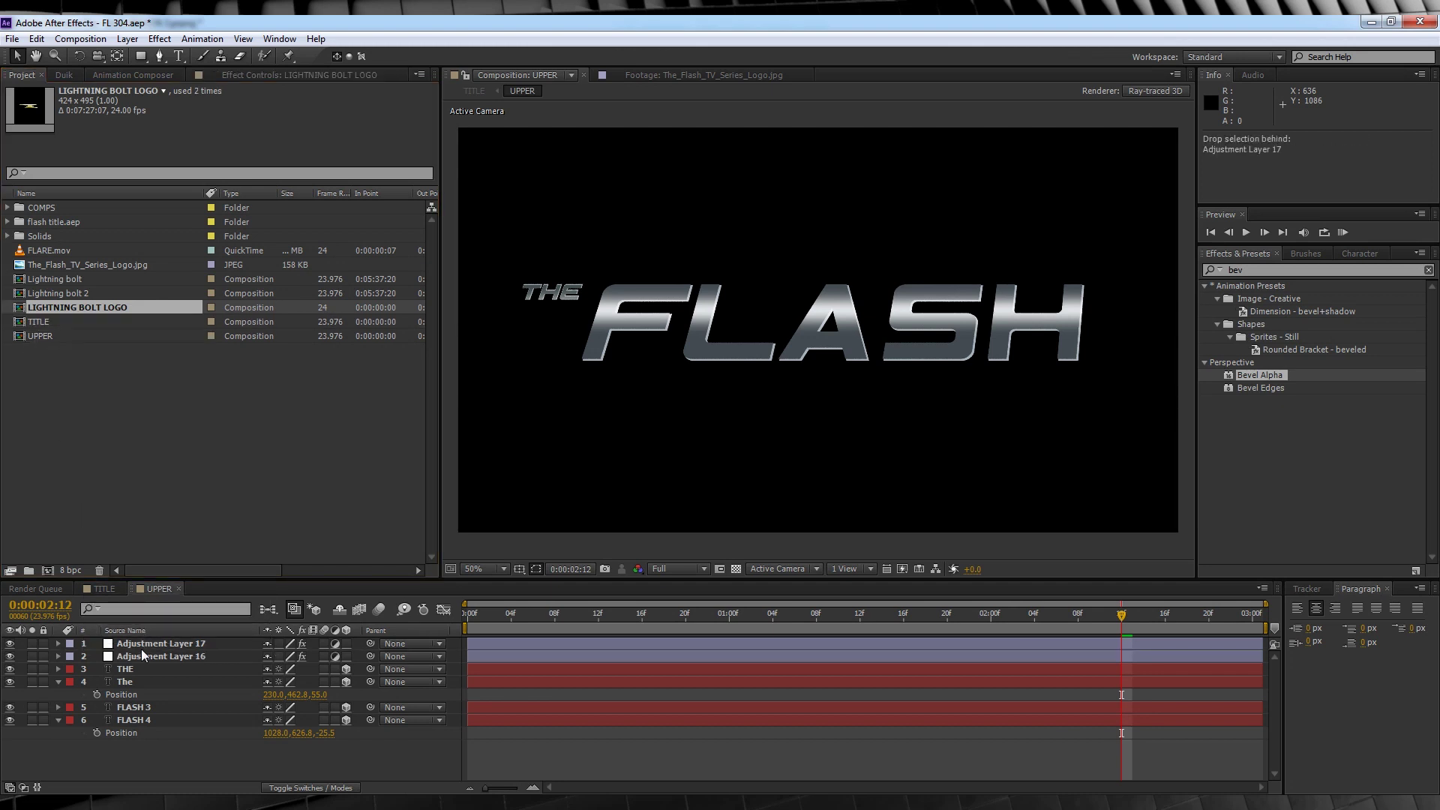
left_click_drag(826, 341, 811, 347)
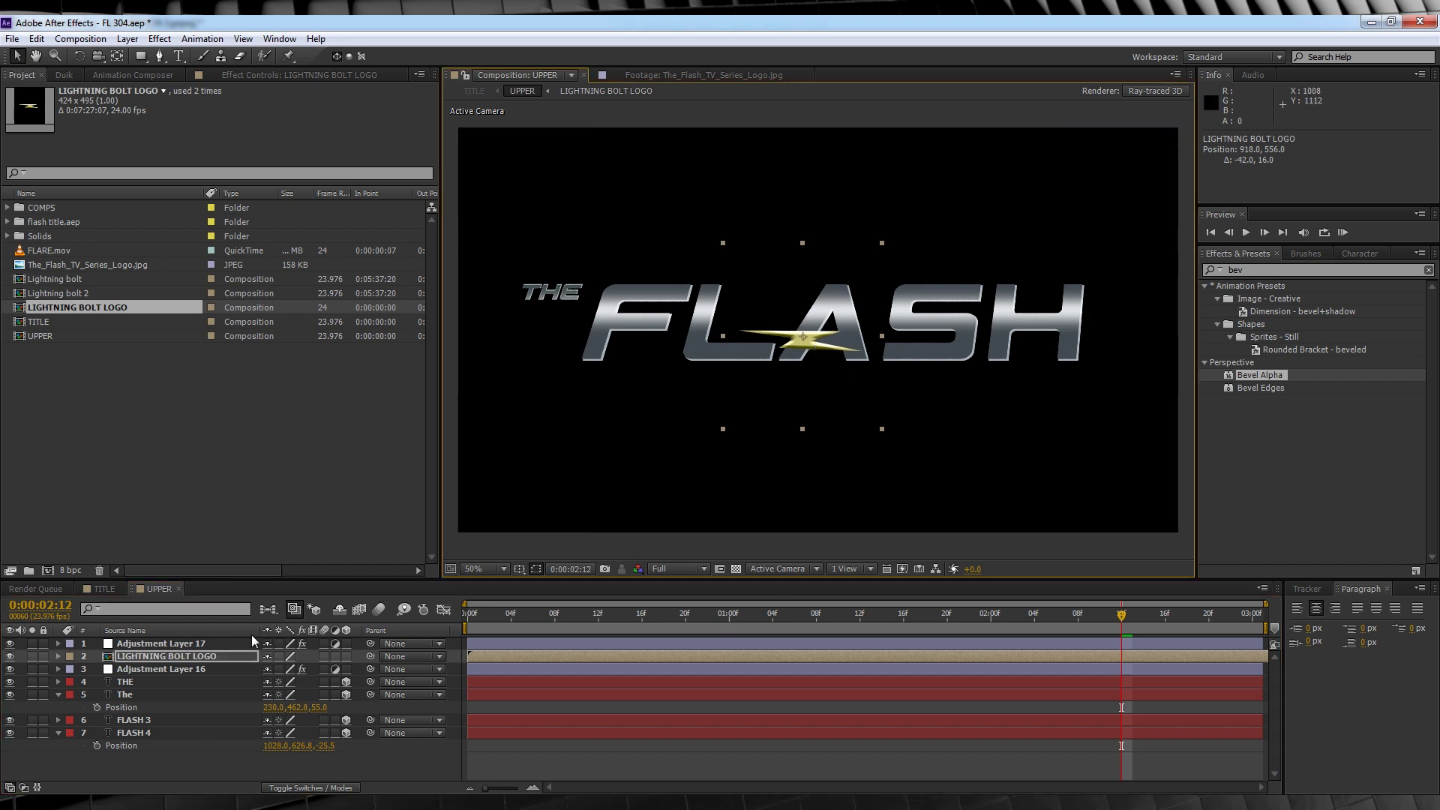
left_click(100, 589)
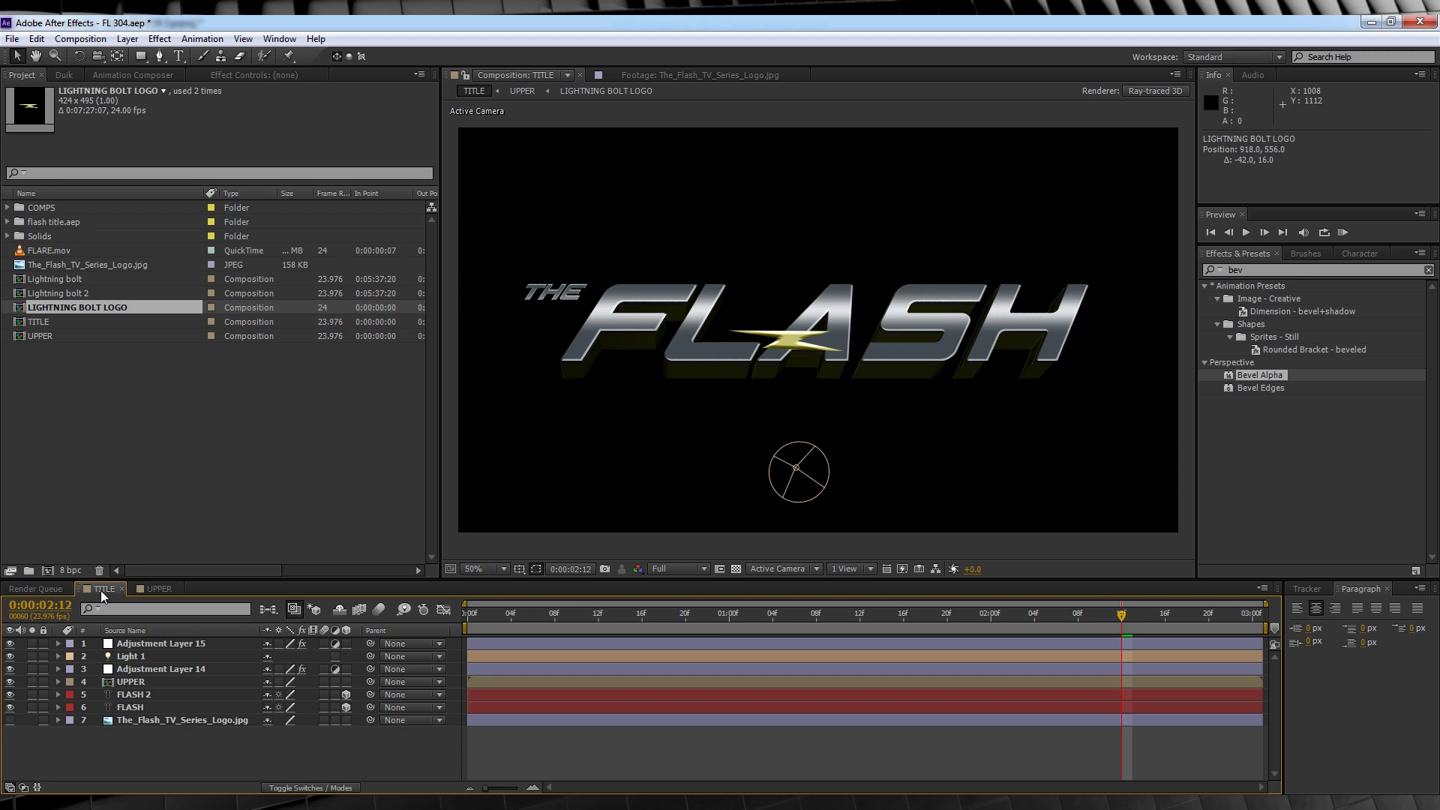
- Create a new composition named FINAL with the HDTV 1080 24 preset (1920×1080, 24 fps)
left_click(81, 39)
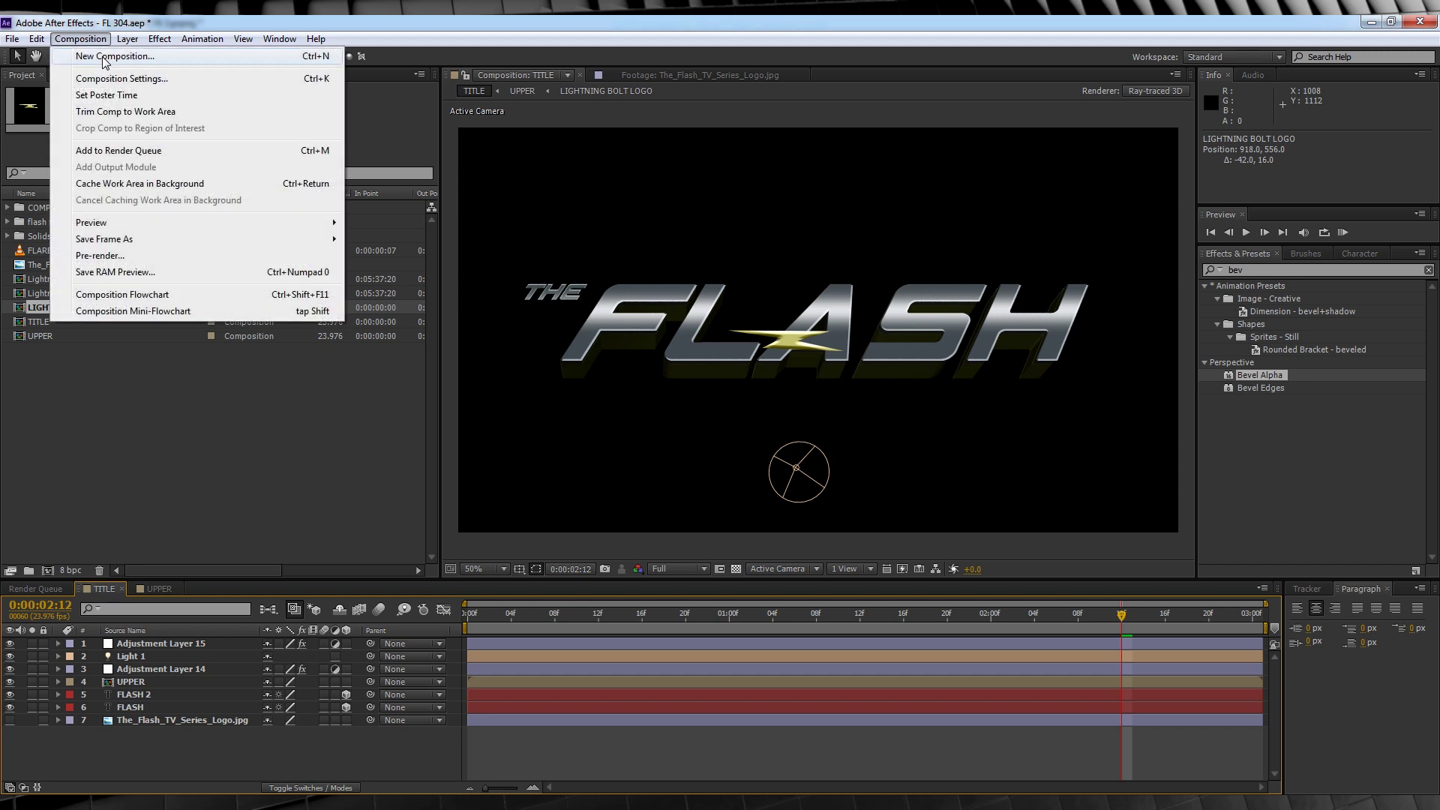
left_click(105, 57)
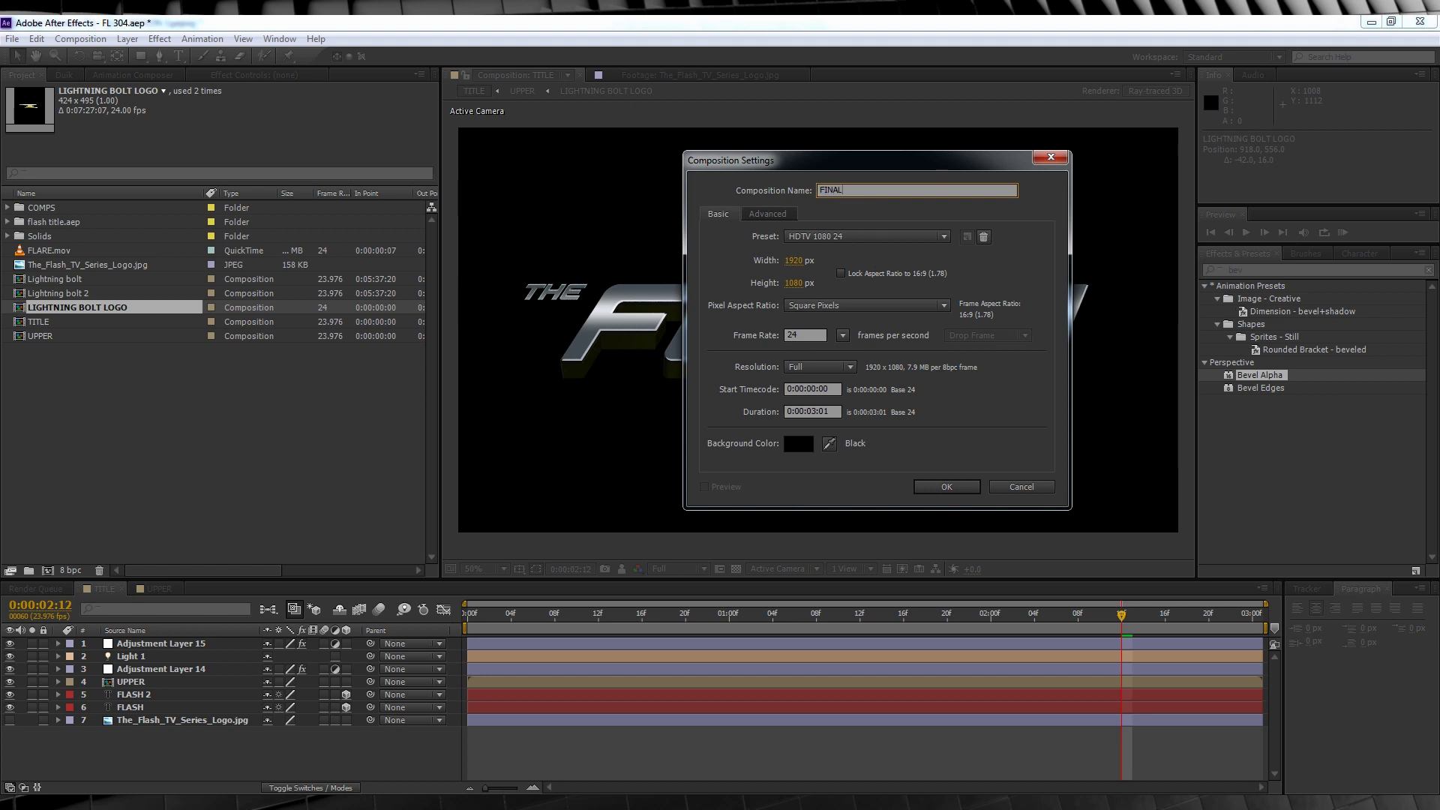
left_click(950, 487)
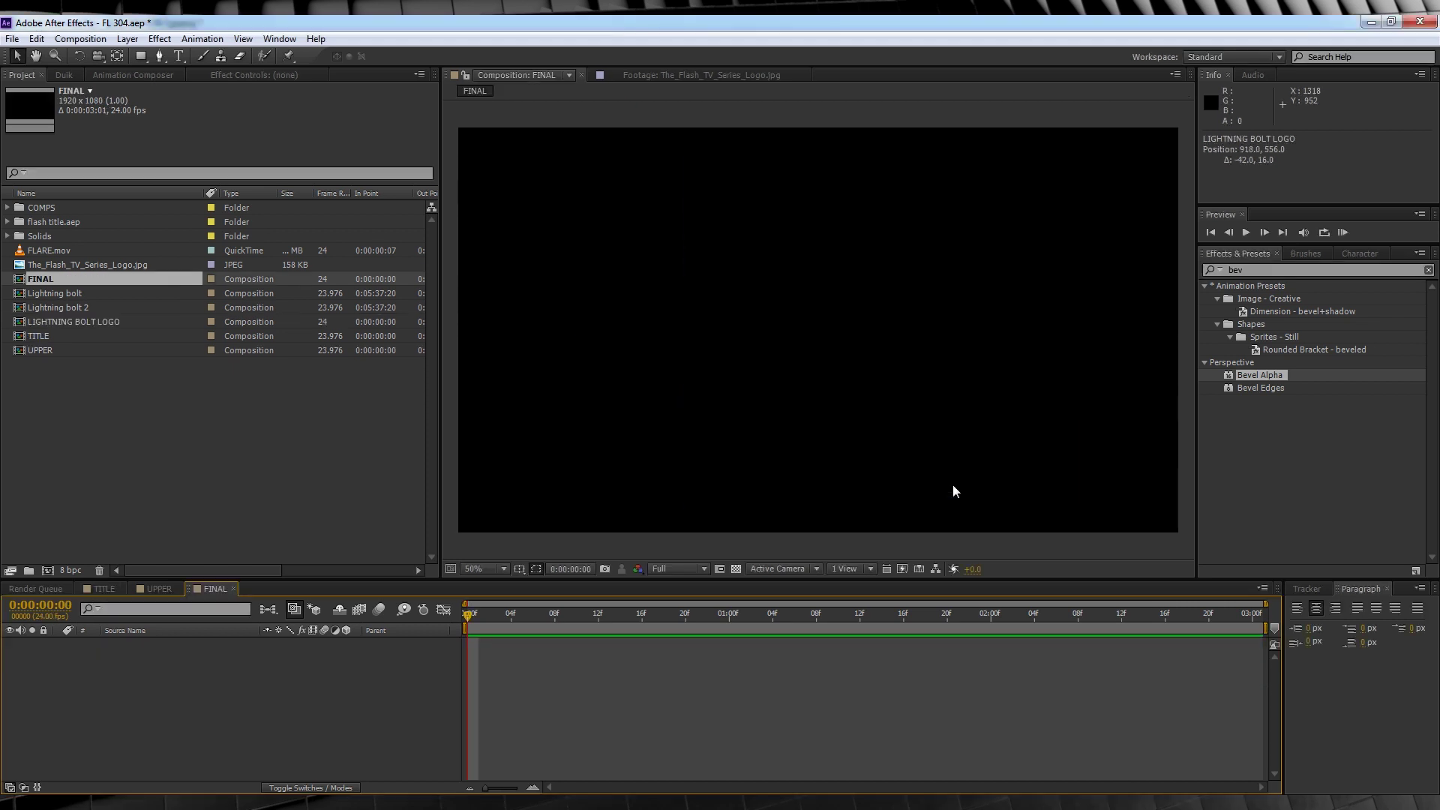
- Add TITLE to FINAL as a 3D layer, keyframing Position Z from 0 to −2150 by 0:00:03:00
left_click_drag(38, 340, 133, 659)
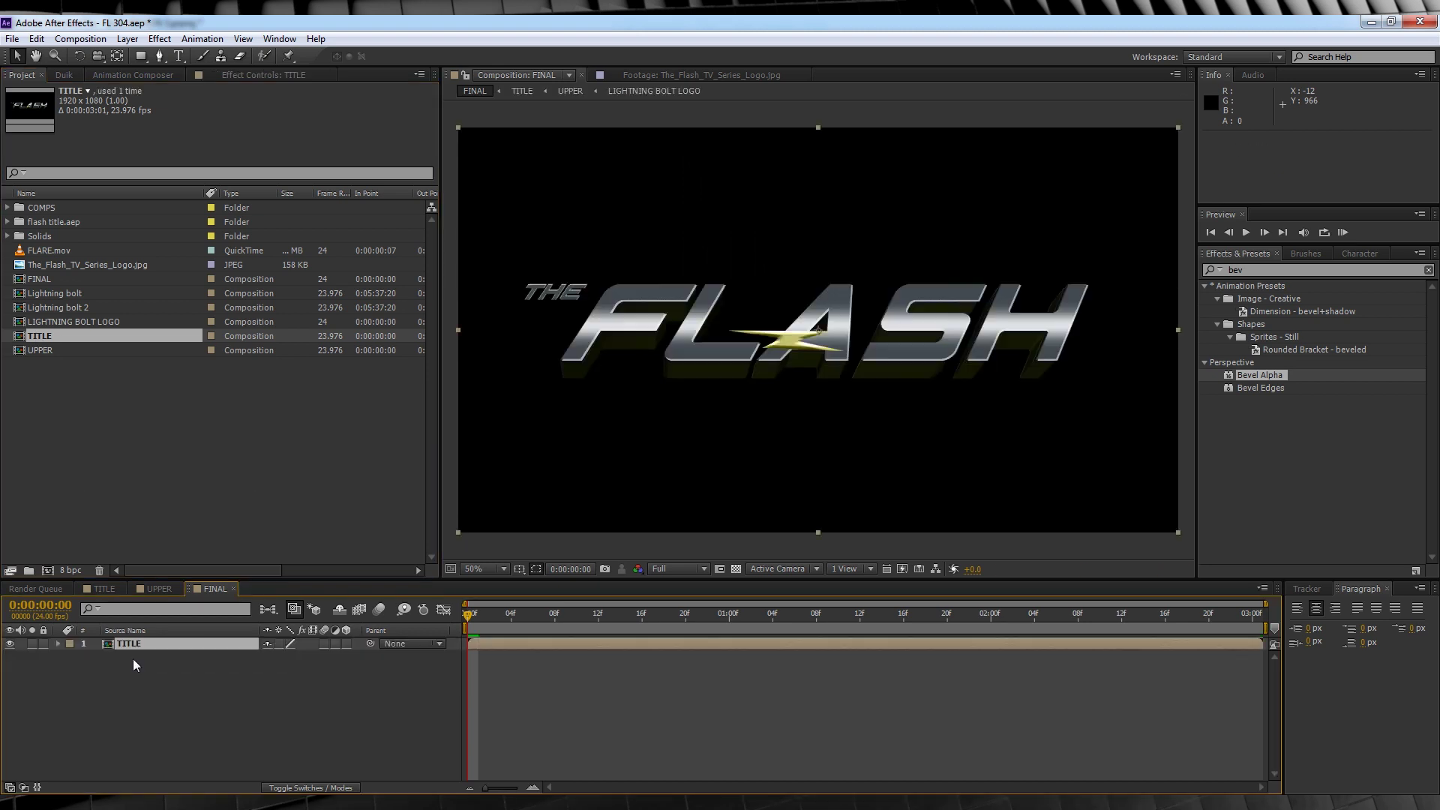
left_click(346, 643)
key("p")
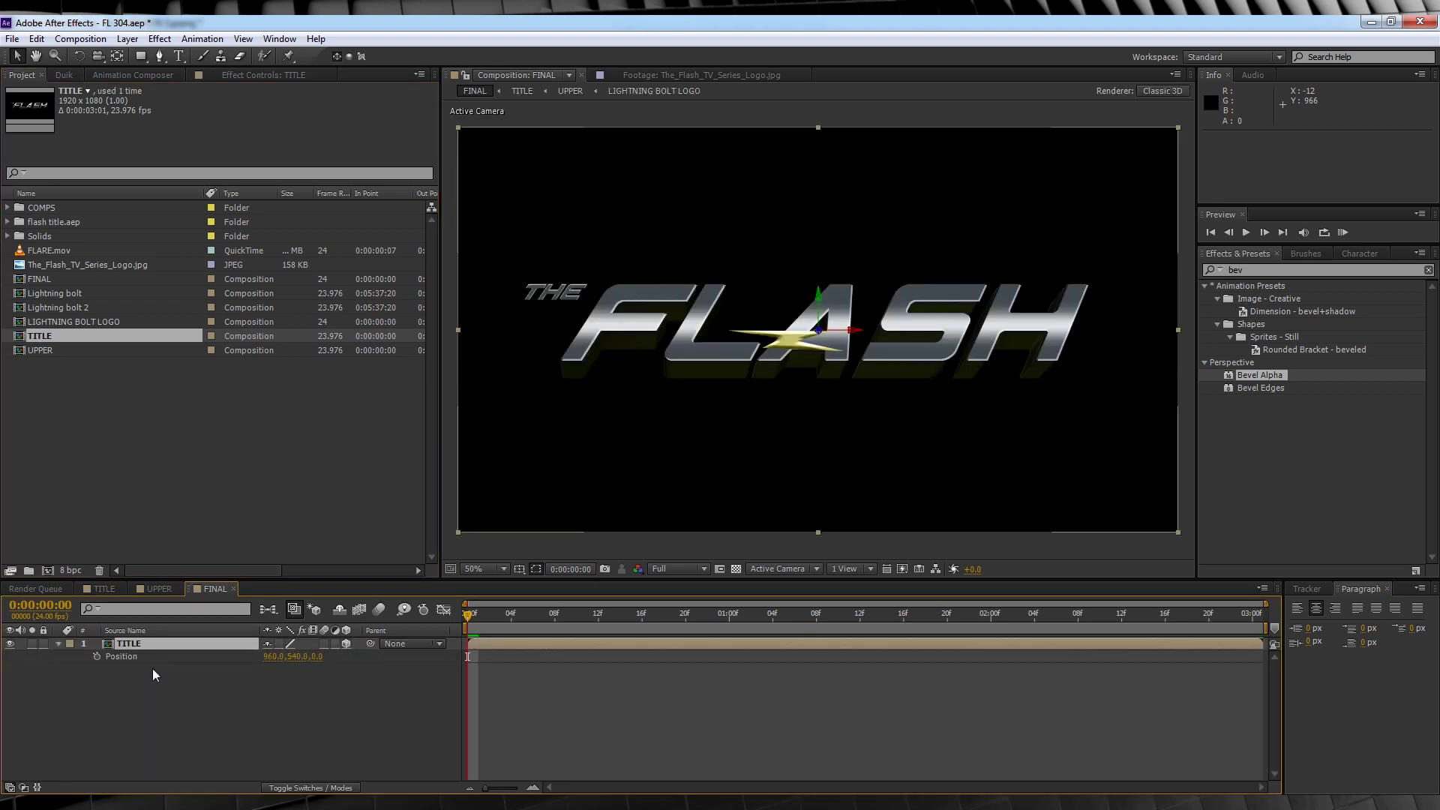
left_click(96, 656)
left_click_drag(1097, 615, 1198, 617)
left_click_drag(317, 657, 247, 657)
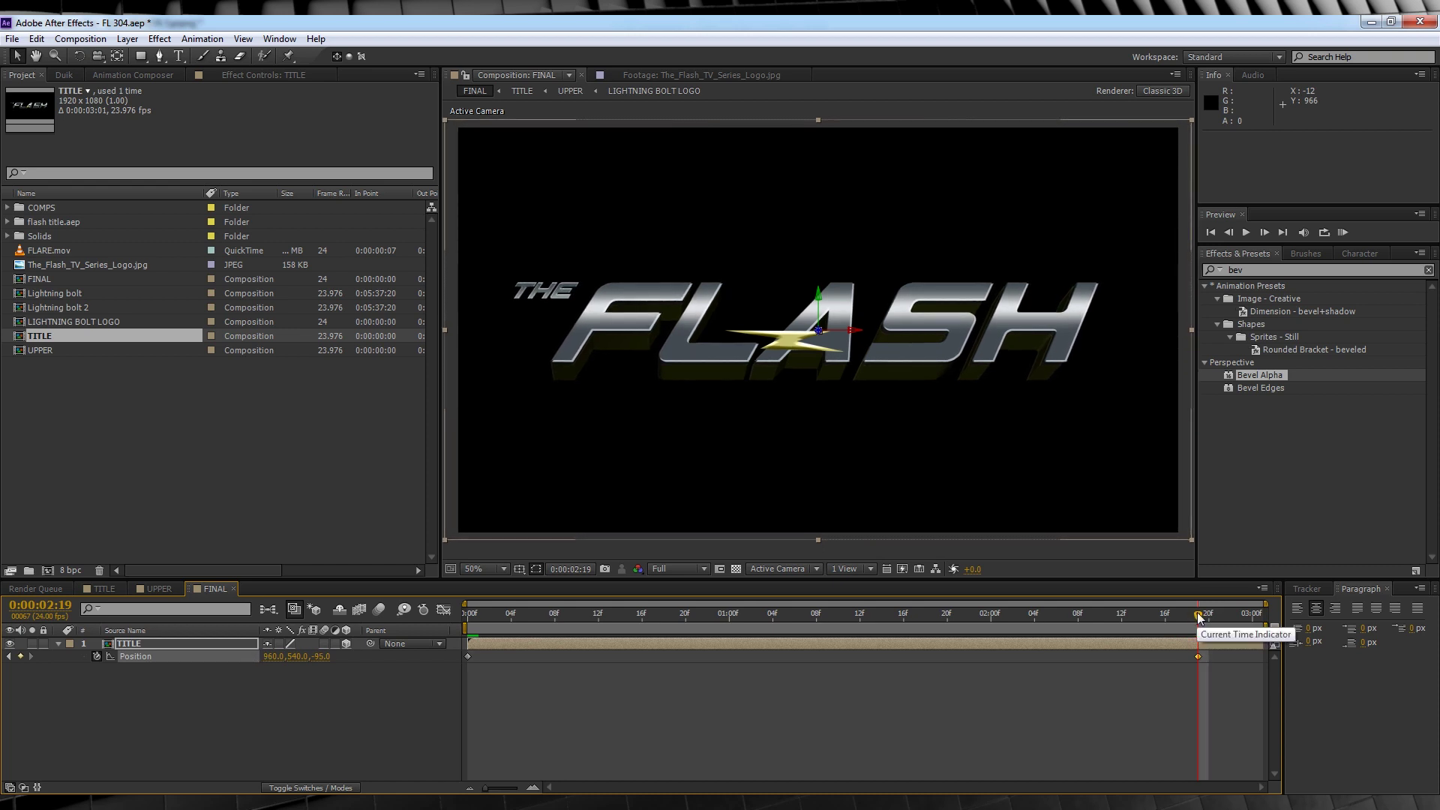
left_click_drag(1202, 619, 1208, 617)
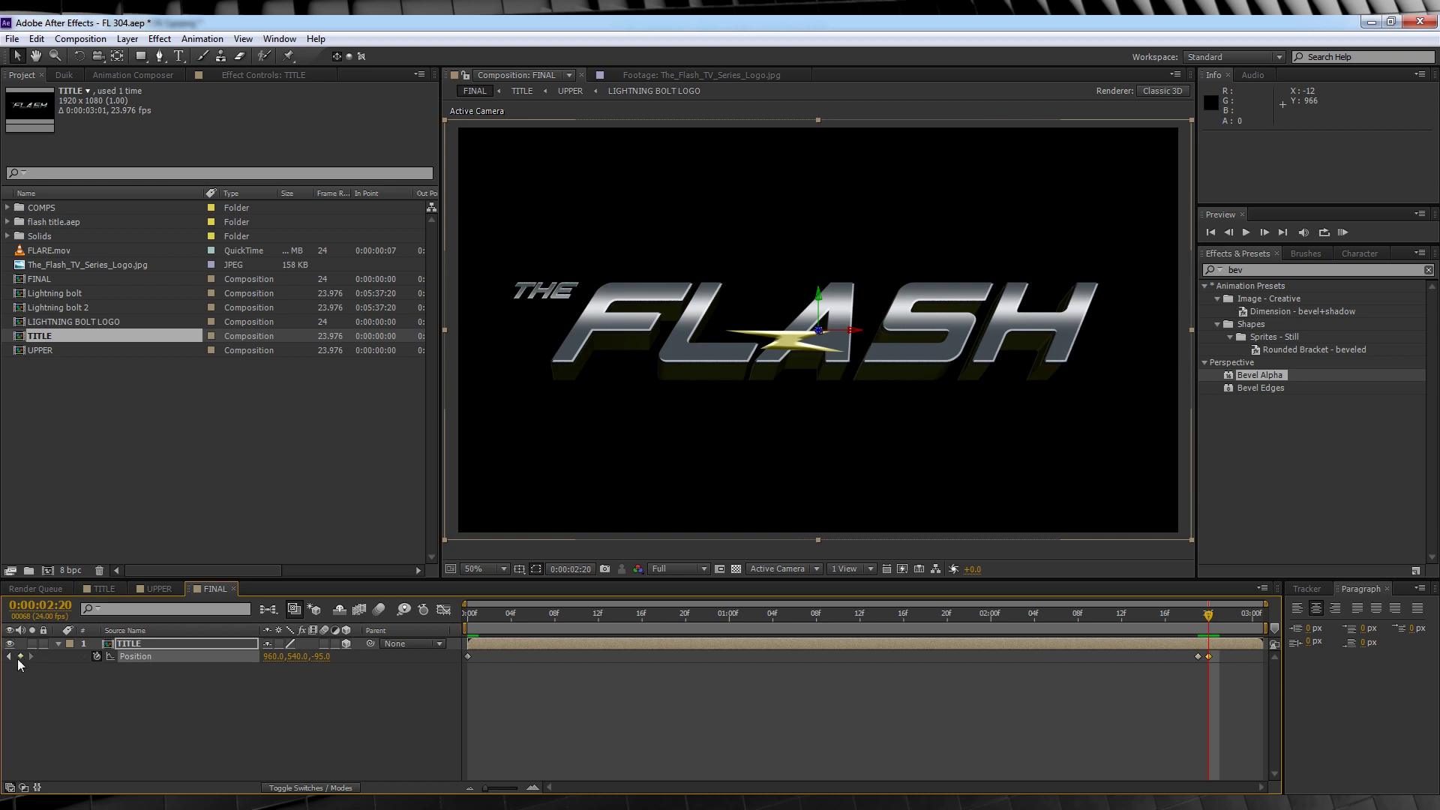
left_click_drag(1238, 621, 1276, 616)
left_click_drag(323, 665, 462, 696)
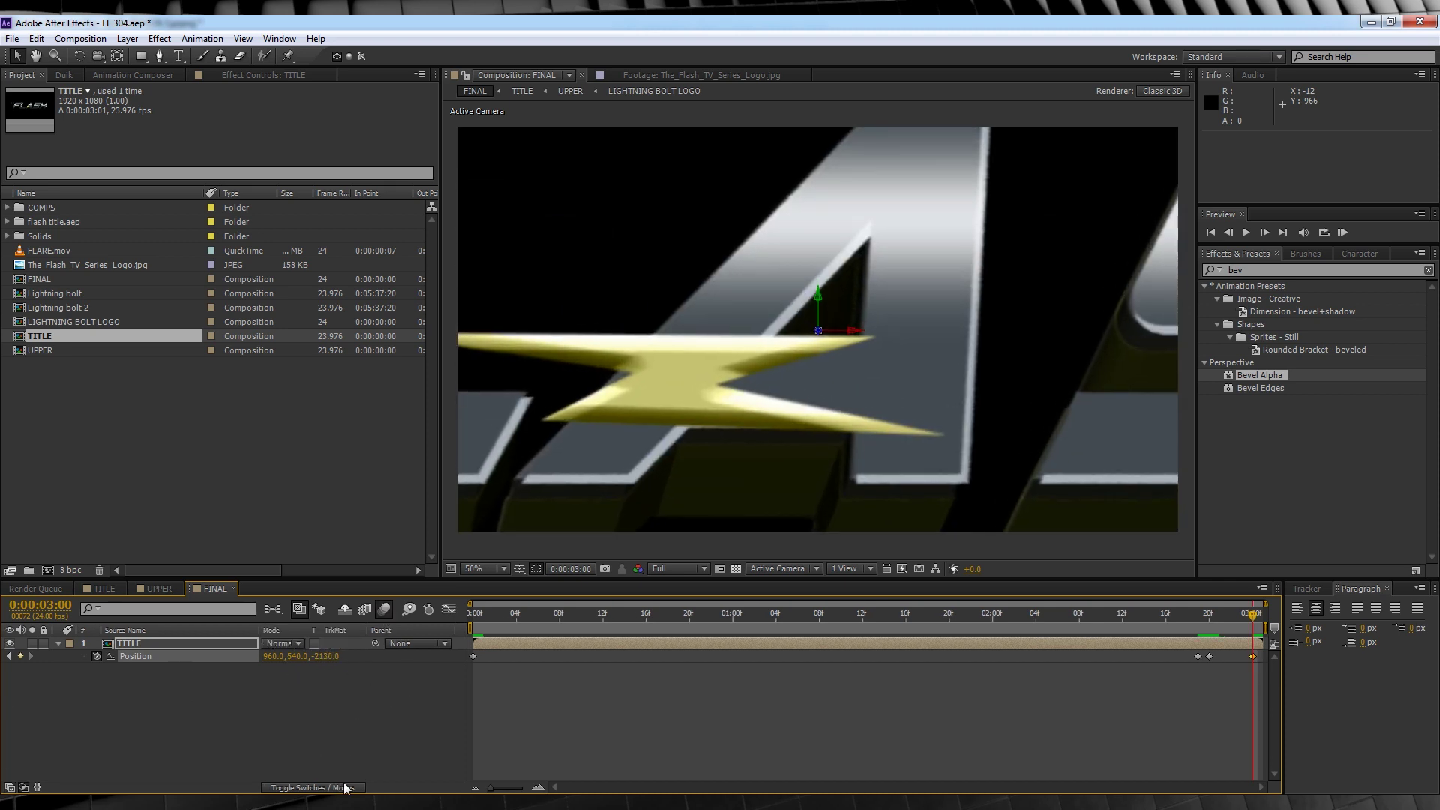
- Enable motion blur for the comp and the TITLE layer, then preview the title zoom
left_click(379, 609)
left_click(324, 643)
key("Home")
key("KP_0")
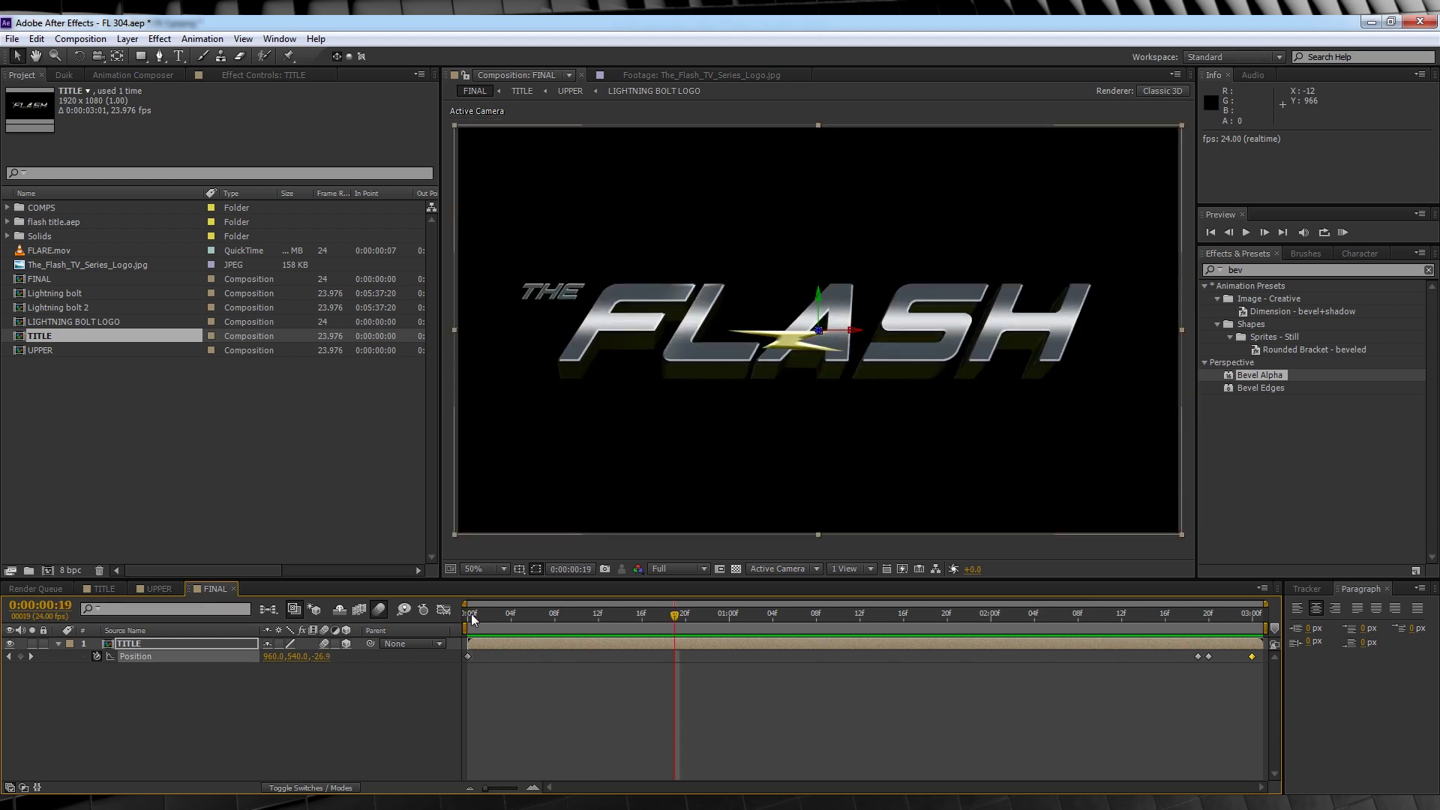
key("space")
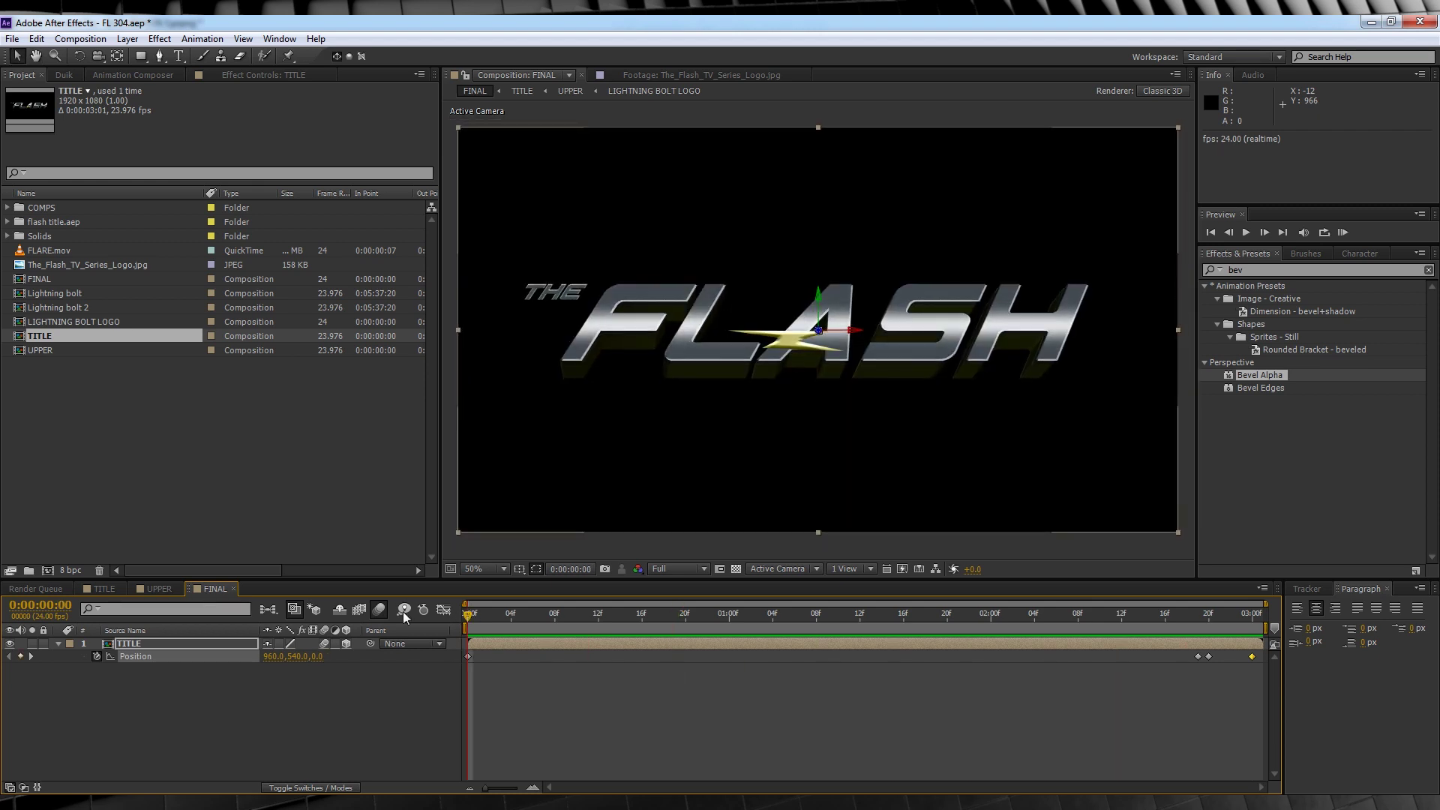
left_click(1155, 615)
- Add the FINAL LIGHTNING comp under TITLE starting at 0:00:02:07 and scrub through the bolt
left_click_drag(1157, 617, 1071, 617)
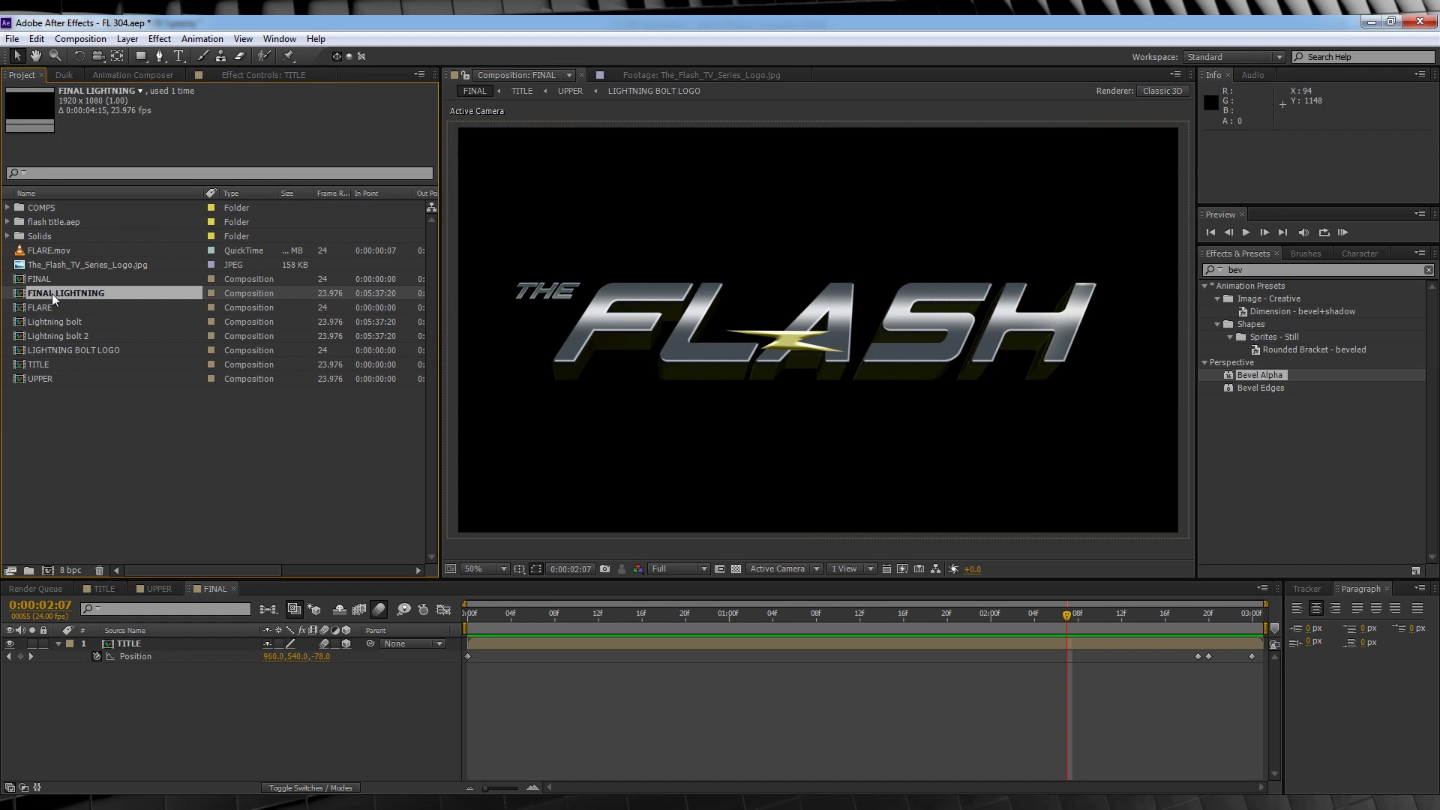
mouse_move(51, 294)
left_mouse_down()
mouse_move(187, 465)
mouse_move(745, 705)
mouse_move(1063, 691)
left_mouse_up()
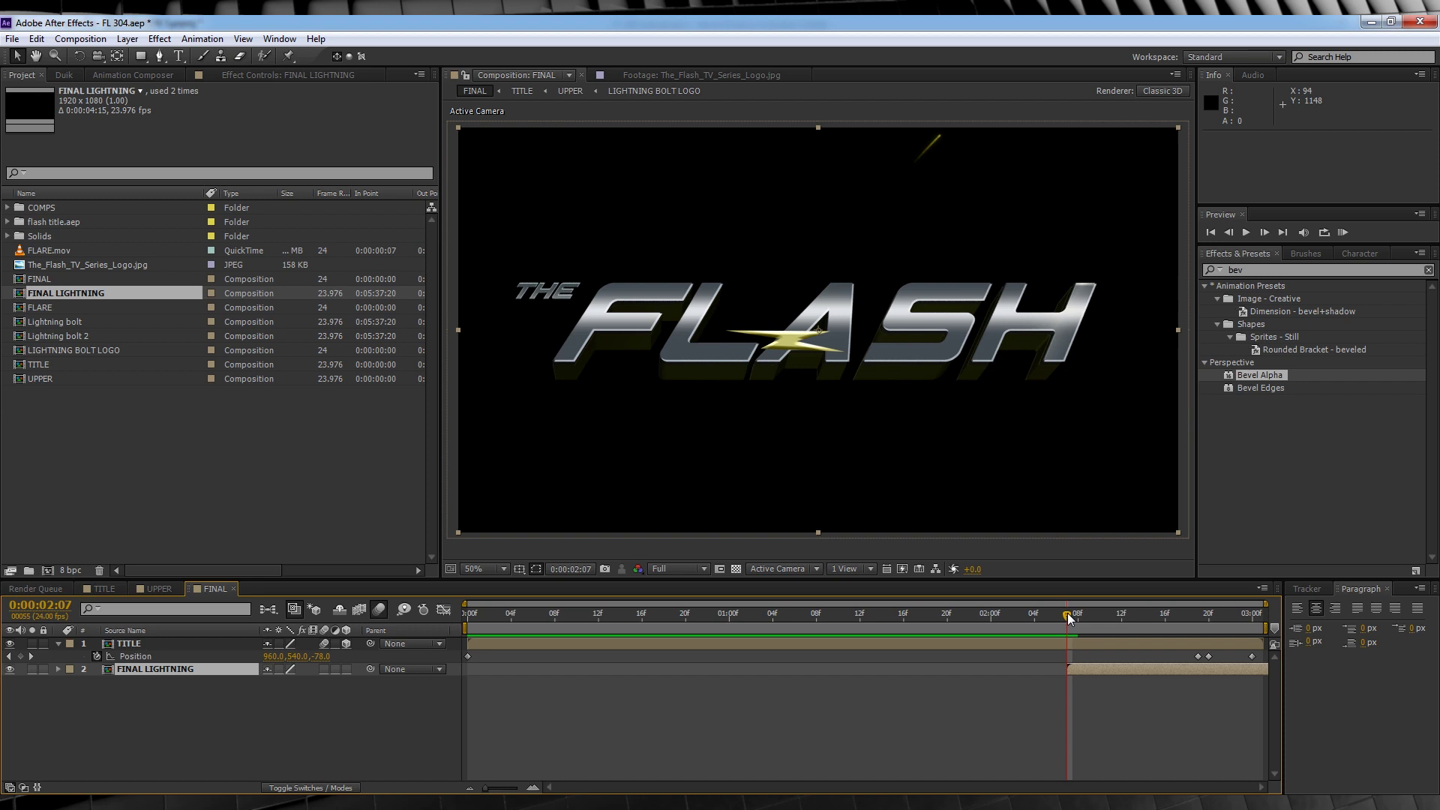
left_click_drag(1071, 618, 1123, 617)
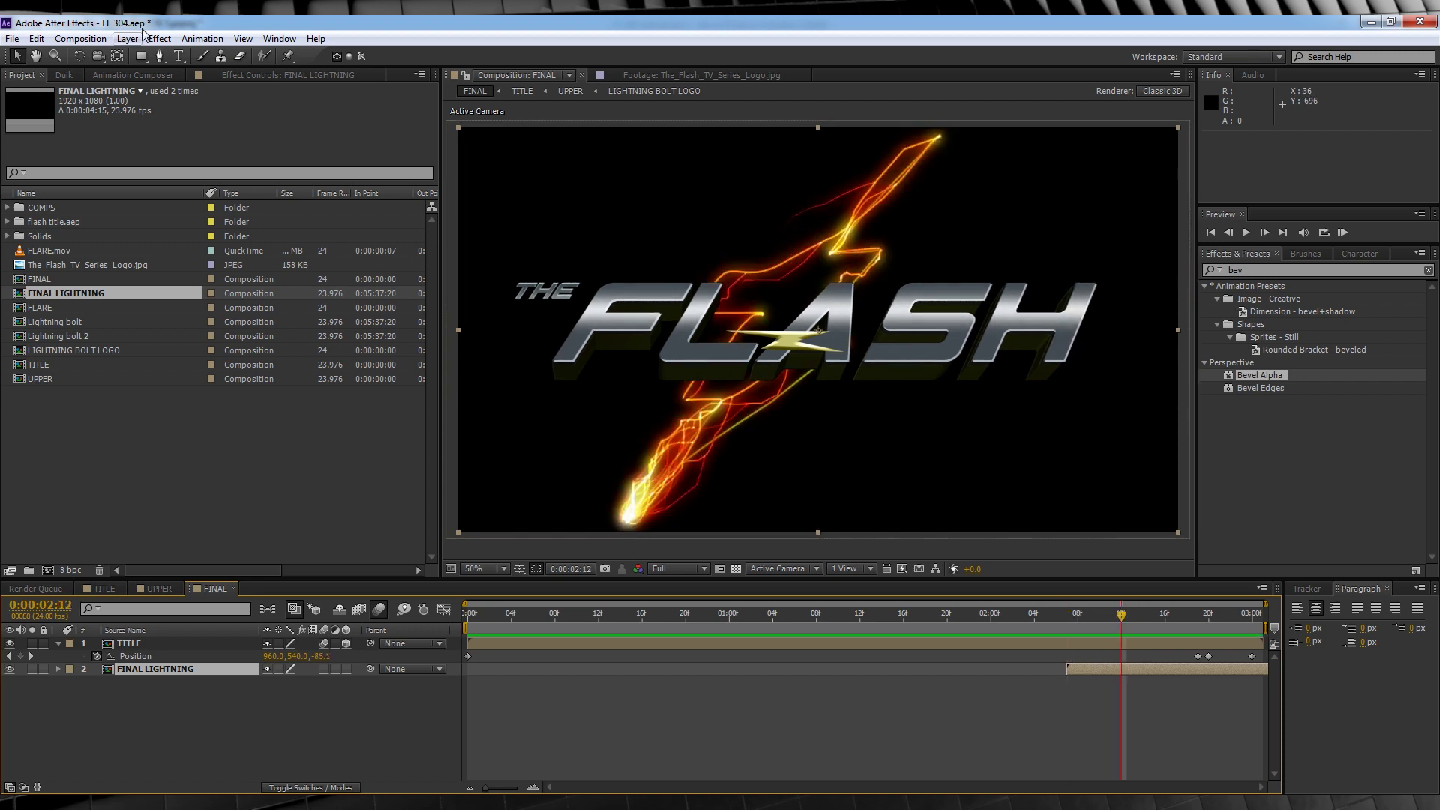
- Apply CC Light Rays to the FINAL LIGHTNING layer and centre it on the logo at 1000,458
left_click(154, 39)
mouse_move(259, 237)
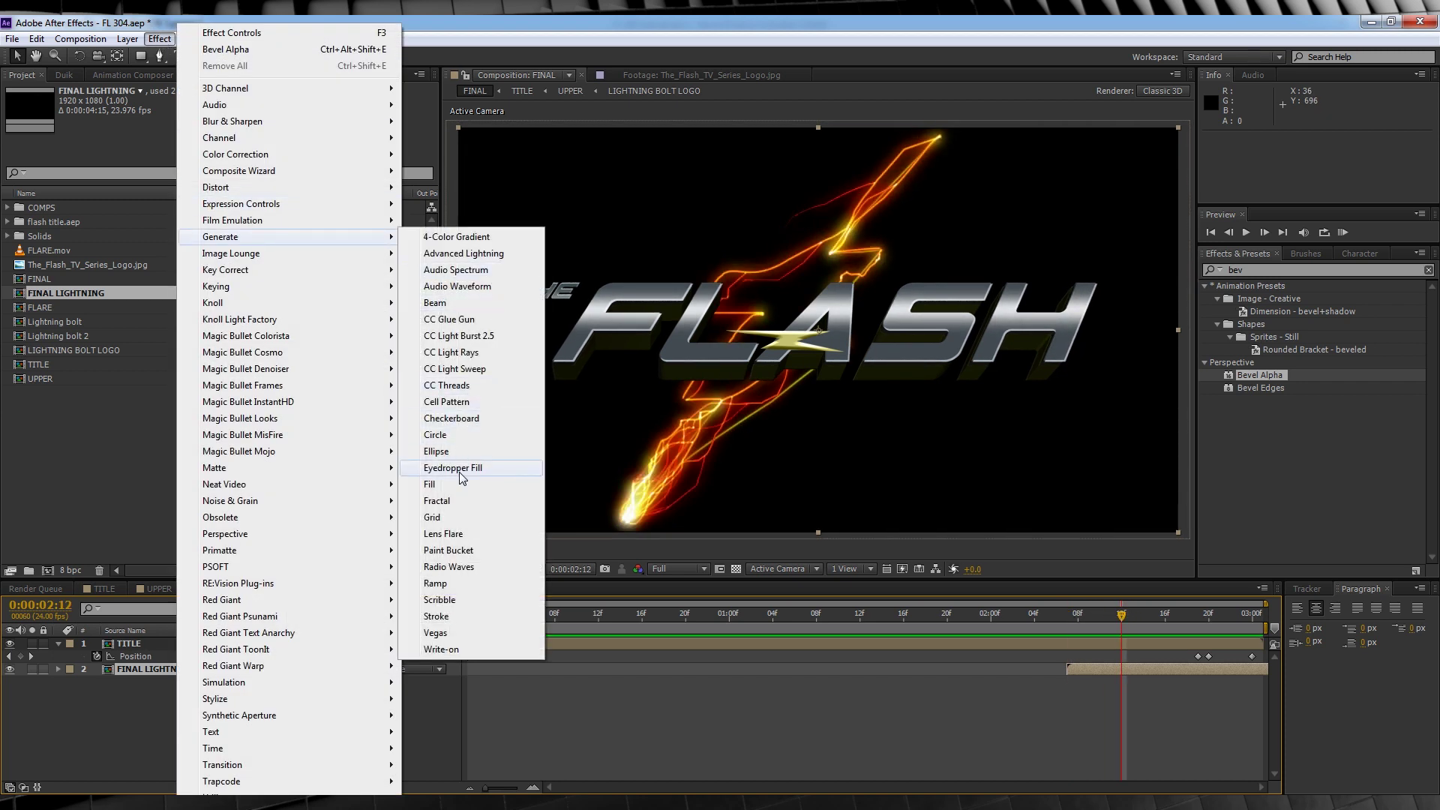
left_click(452, 351)
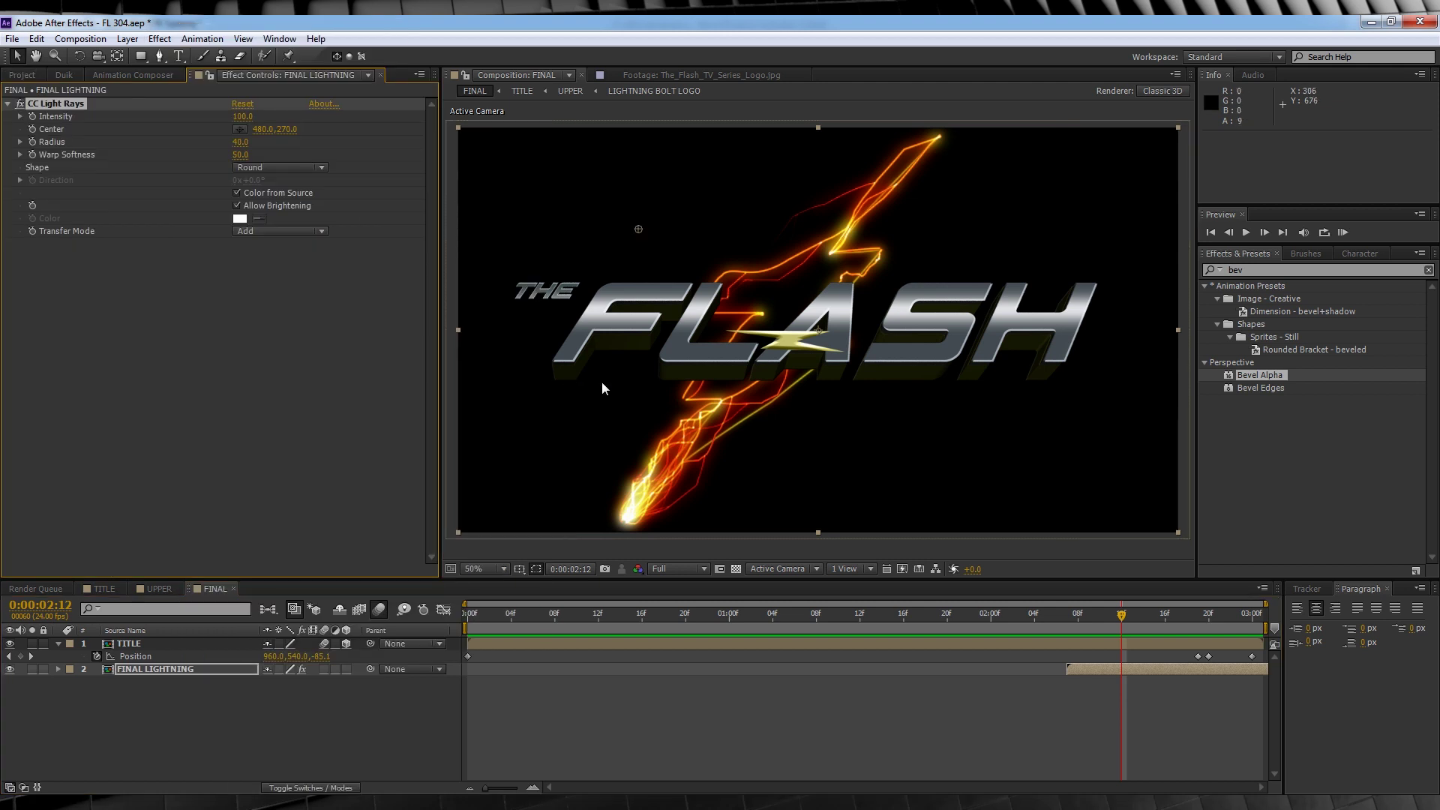
left_click_drag(639, 230, 834, 299)
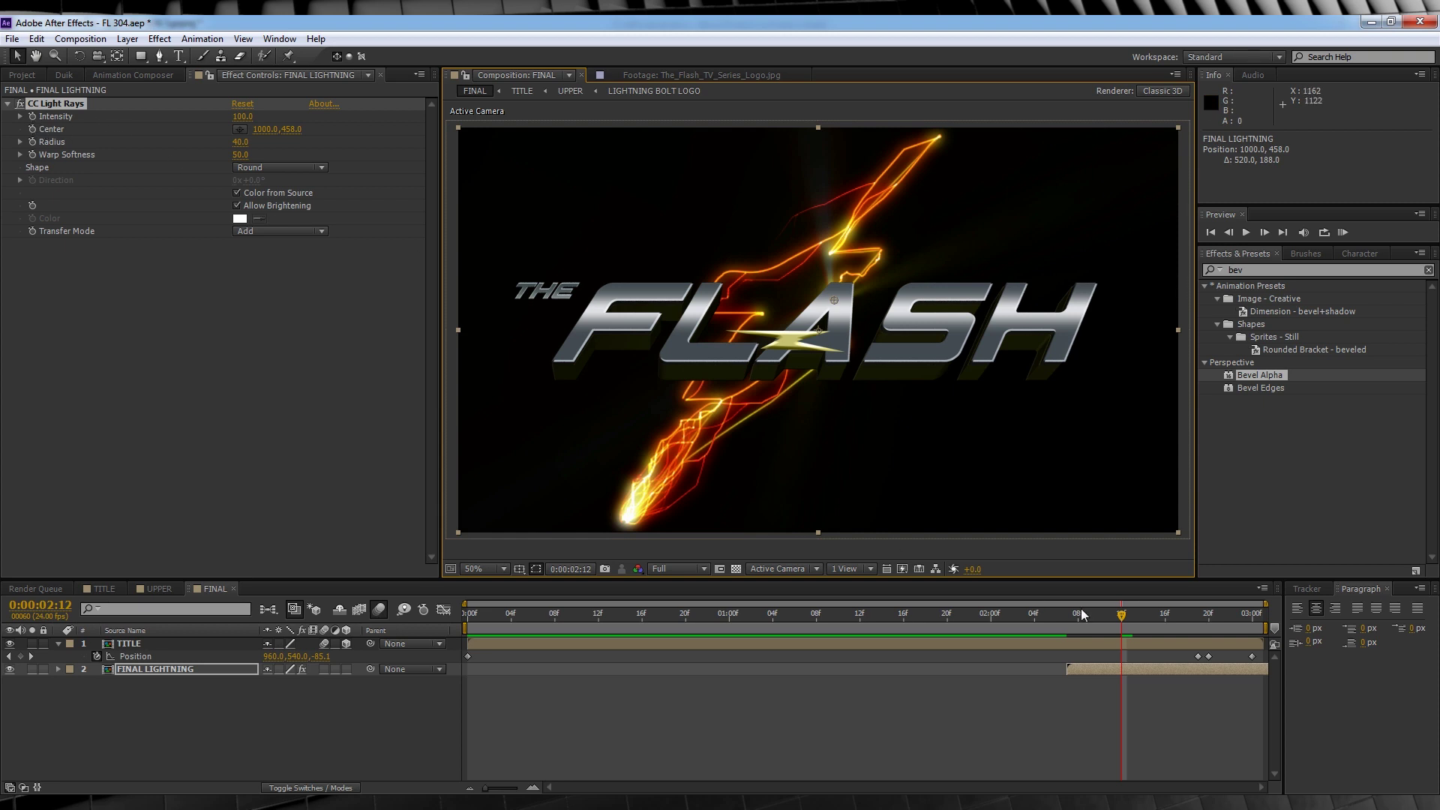
- Keyframe light rays Intensity at 618 around 0:00:02:22 and 0 at 0:00:02:13
left_click_drag(1133, 621, 1195, 627)
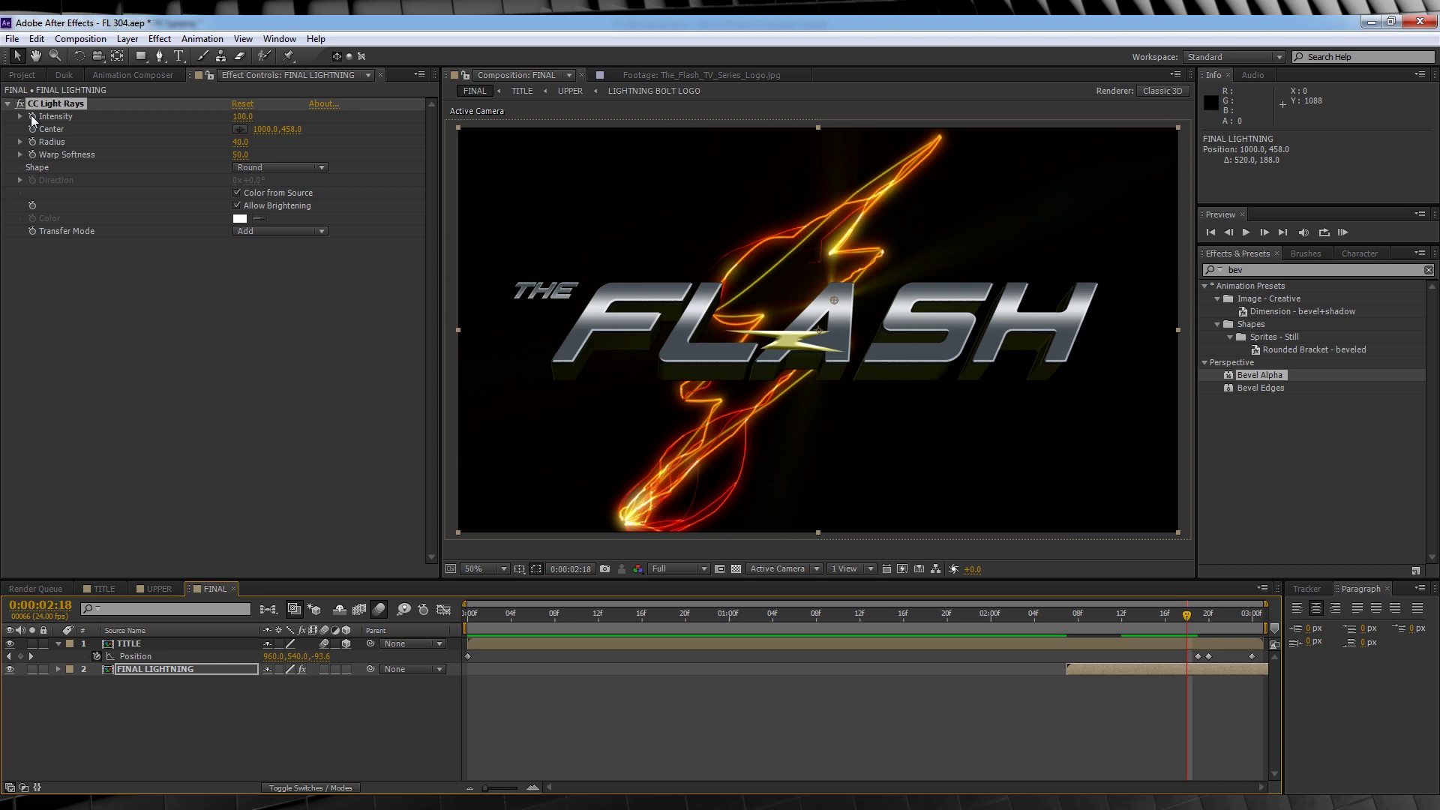
left_click(33, 119)
left_click_drag(1192, 621, 1231, 622)
left_click_drag(327, 113, 629, 128)
left_click_drag(1224, 624, 1134, 623)
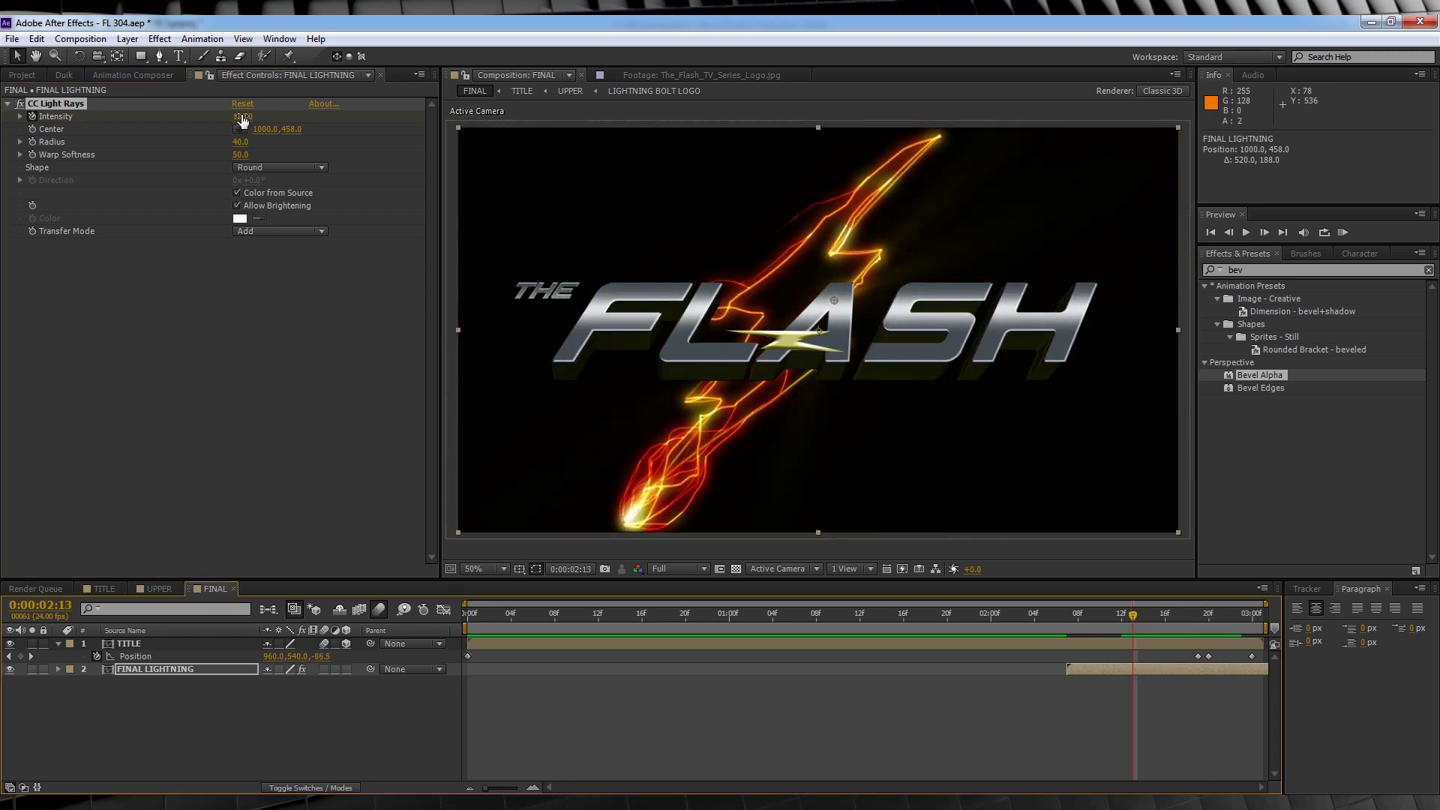
left_click_drag(242, 120, 192, 114)
left_click_drag(1134, 616, 1187, 615)
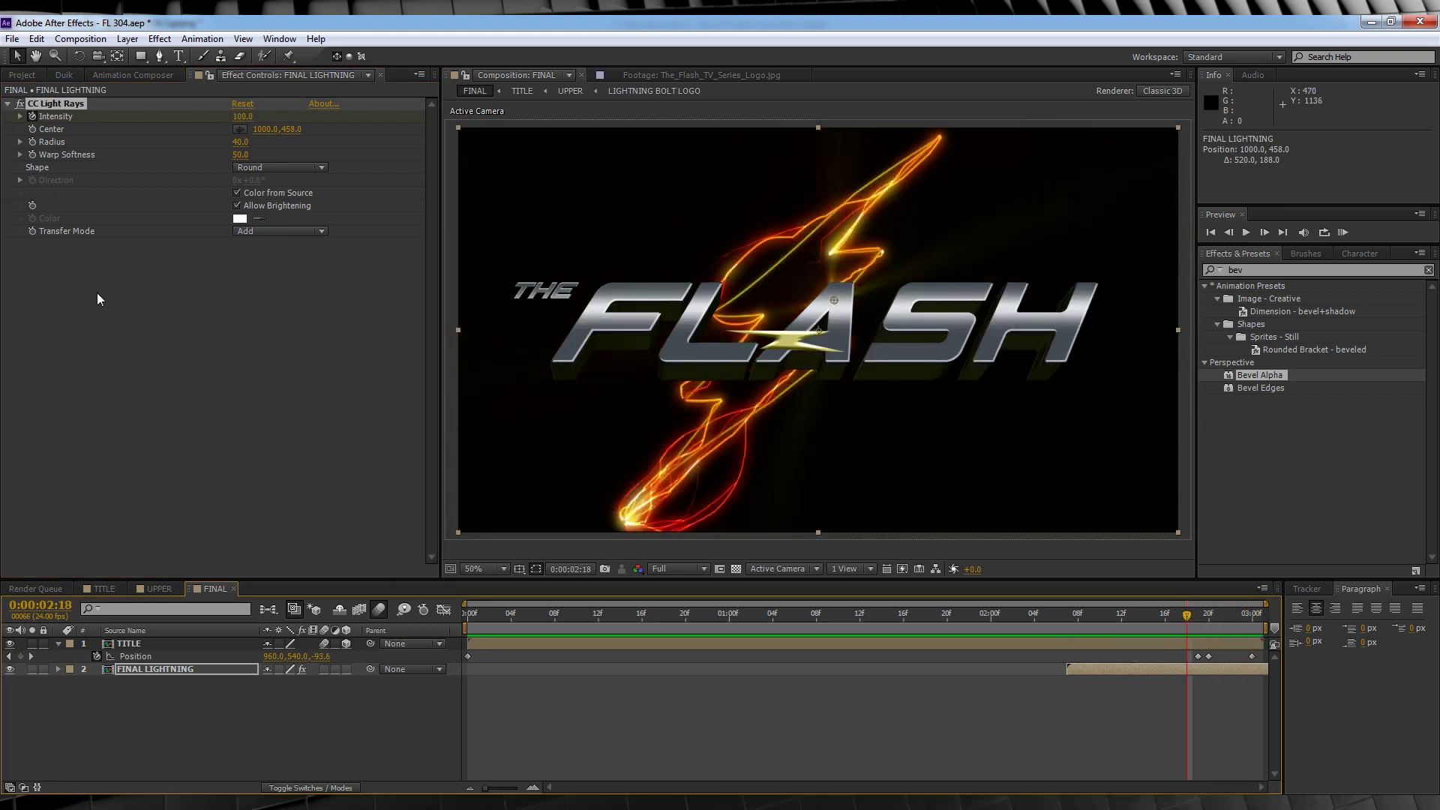
- Add the FLARE composition on top of the FINAL comp with Screen blending mode
left_click(24, 75)
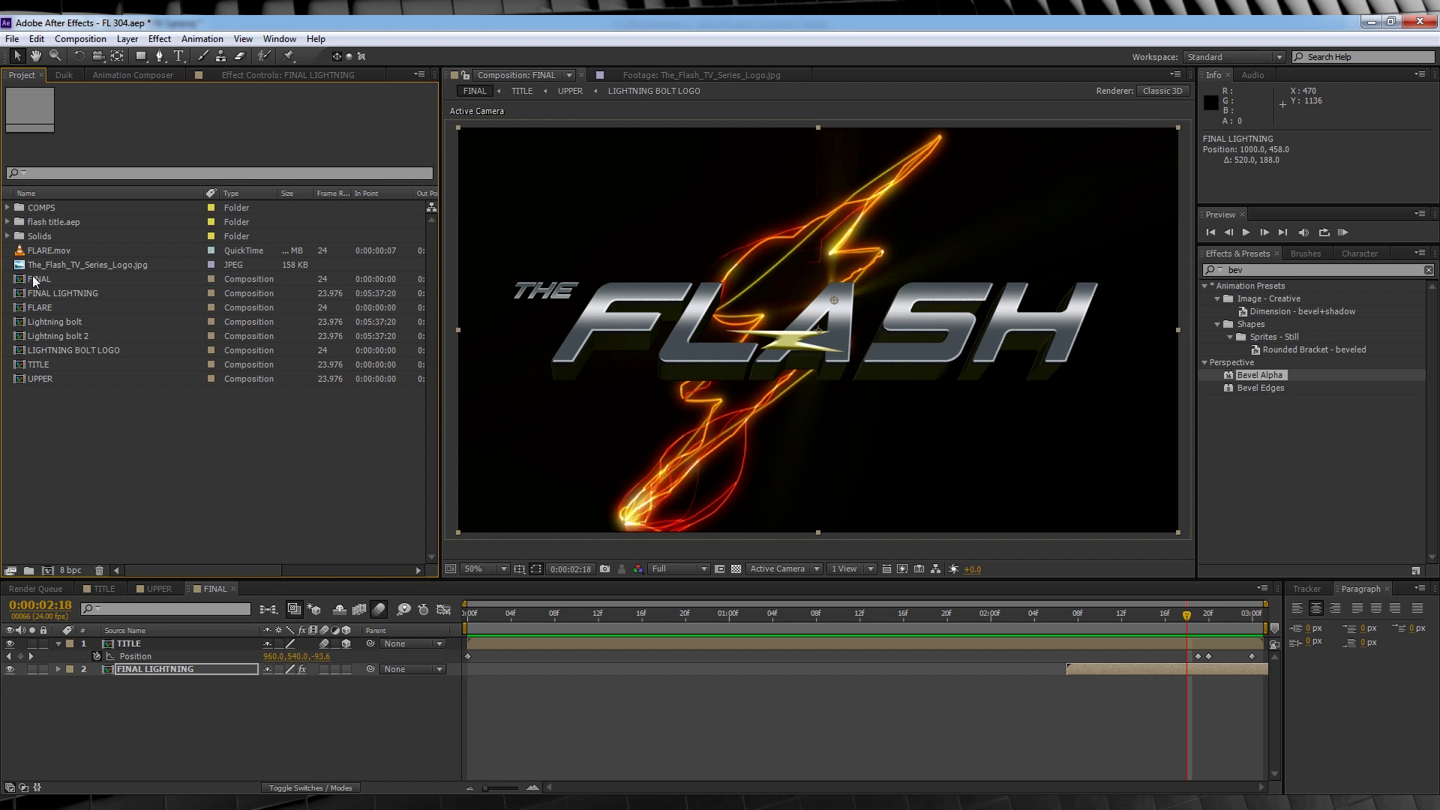
left_click(42, 308)
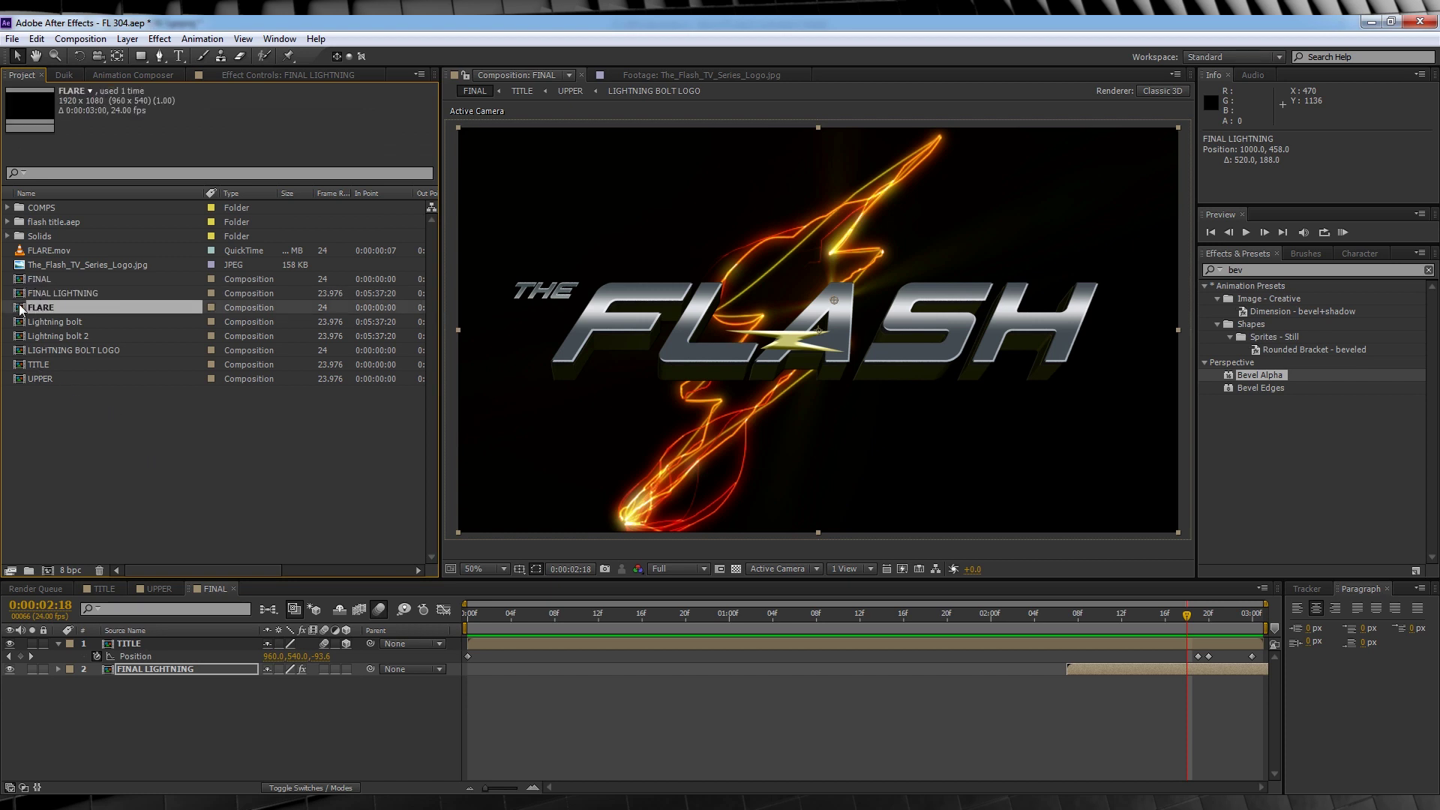
left_click_drag(21, 310, 112, 645)
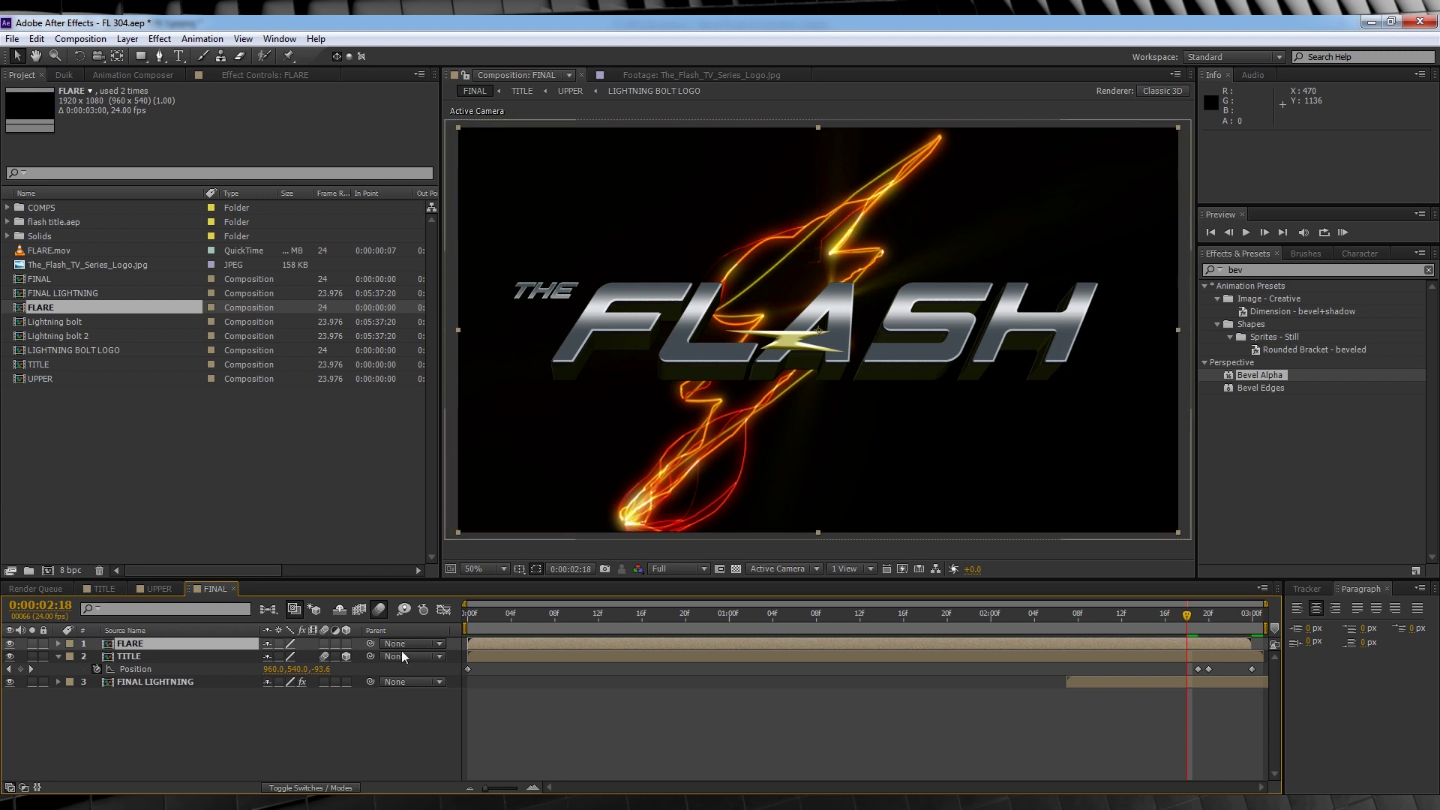
left_click(349, 788)
left_click(294, 644)
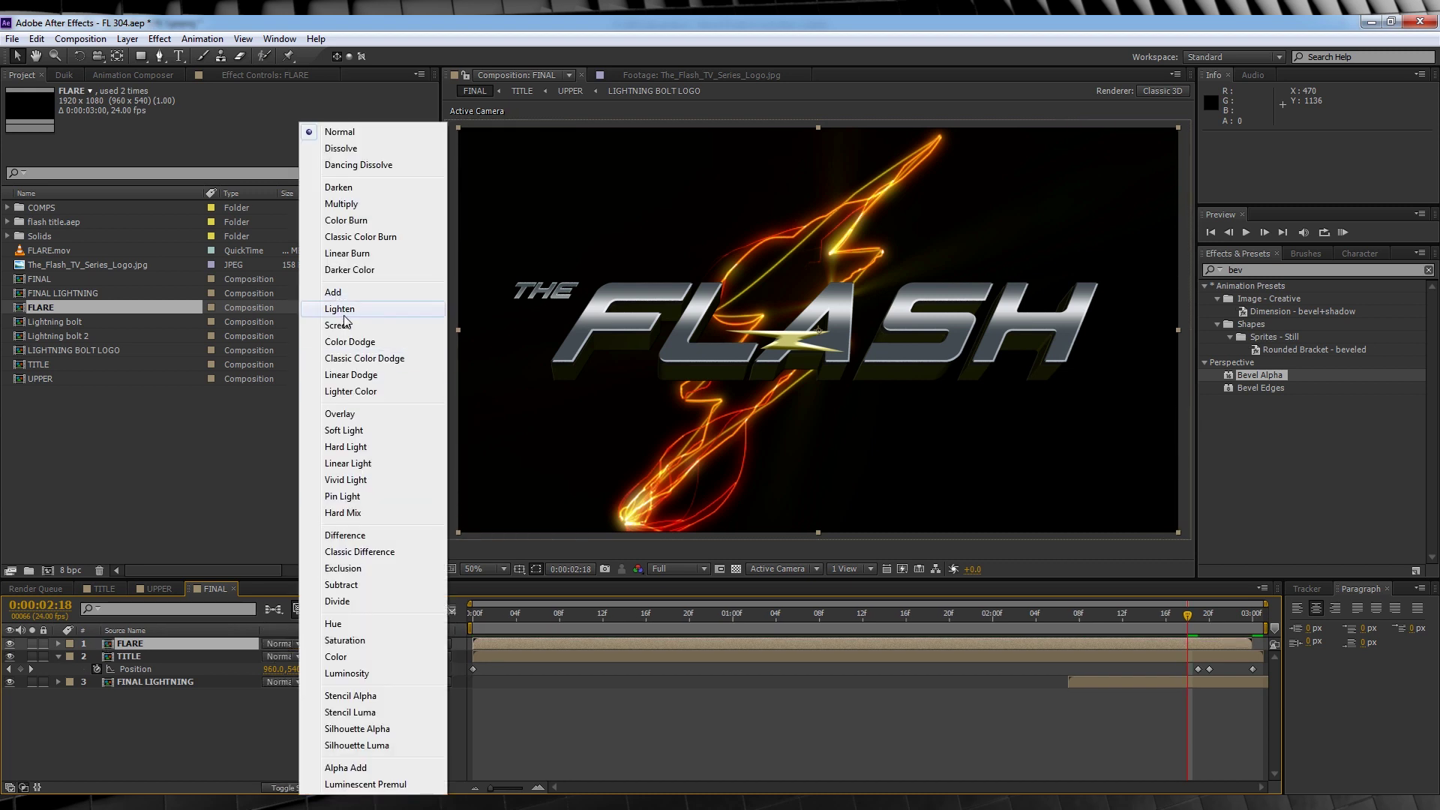
left_click(339, 325)
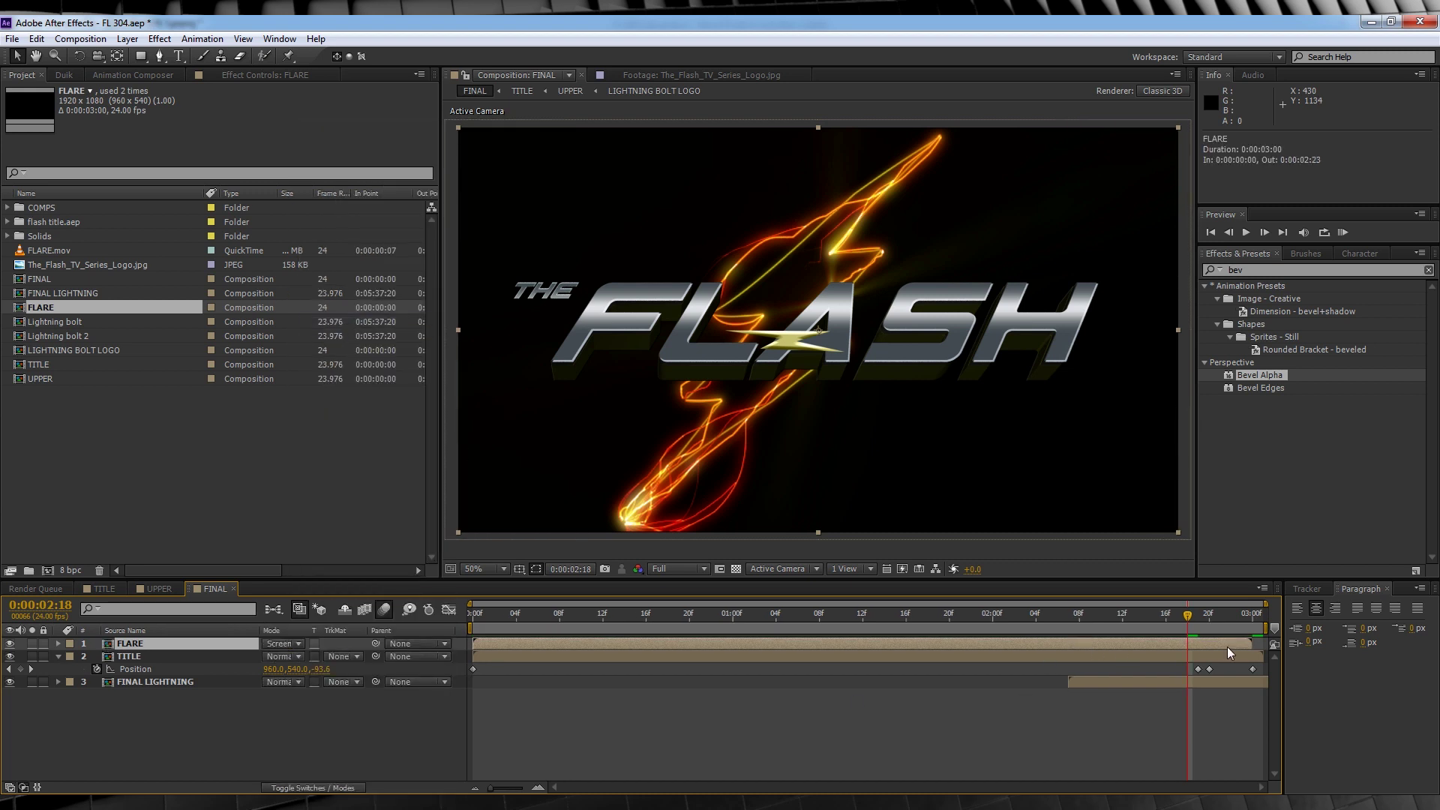
- Shift the FLARE layer one frame later, preview it, then delete the layer
left_click_drag(1227, 647, 1231, 647)
mouse_move(1096, 612)
left_mouse_down()
mouse_move(1072, 613)
mouse_move(1288, 617)
mouse_move(1100, 616)
left_mouse_up()
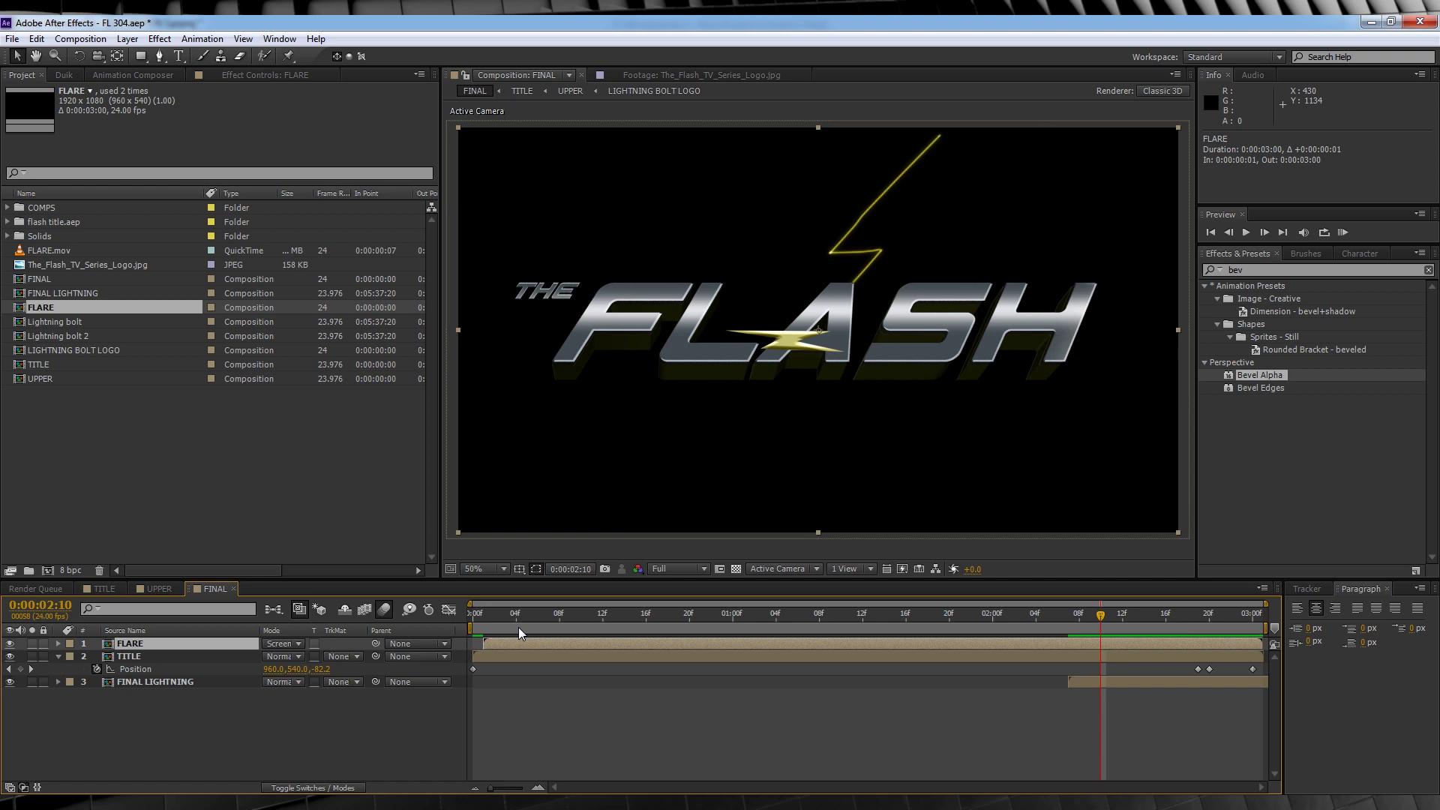
key("Delete")
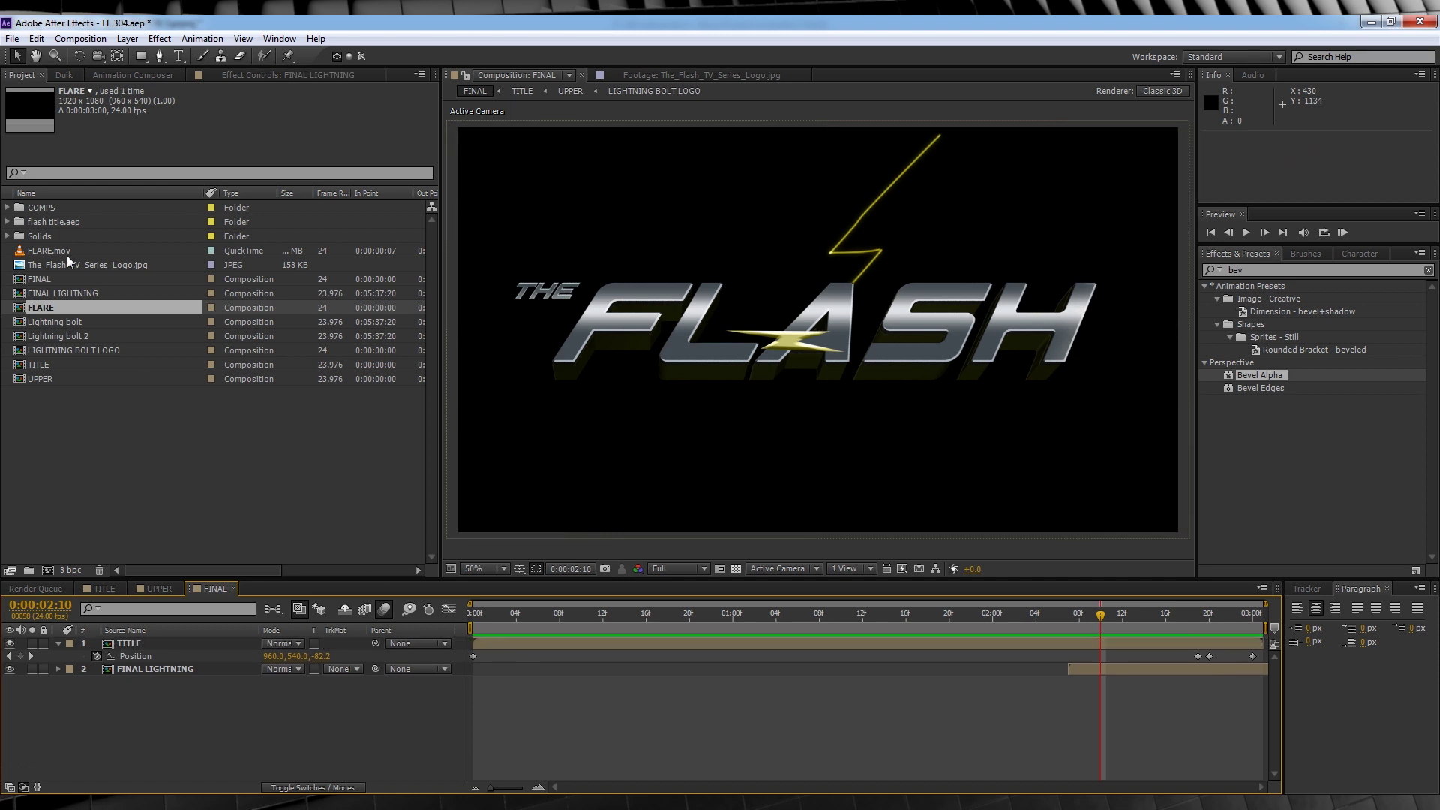
- Place FLARE.mov on top of the FINAL comp, starting at 0:00:00:06
left_click(51, 250)
left_click_drag(48, 249, 147, 638)
left_click_drag(1028, 645, 1080, 641)
- Preview the flare, then open the Lightning bolt precomp and scrub its stroke drawing on
key("space")
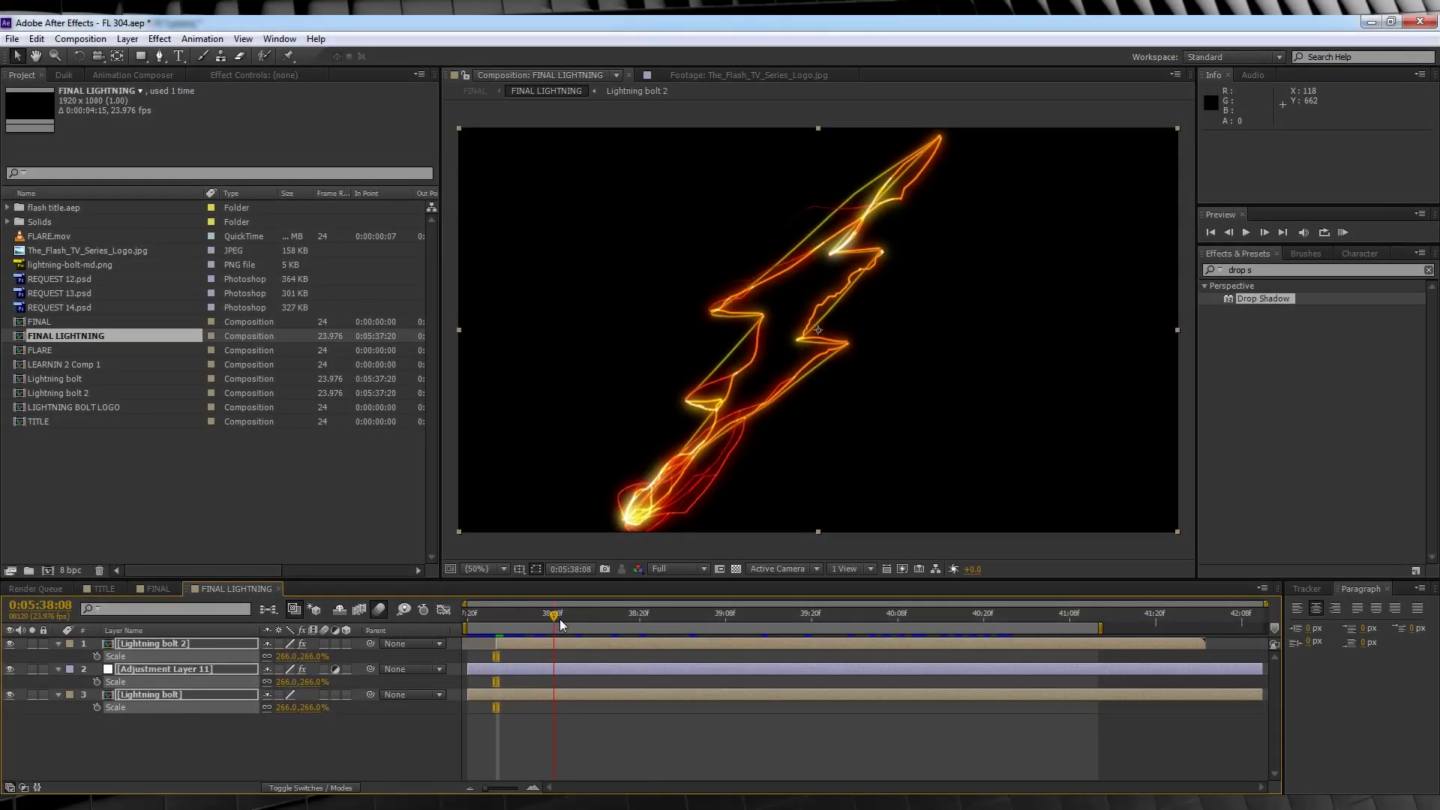
mouse_move(552, 614)
left_mouse_down()
mouse_move(476, 610)
mouse_move(495, 611)
left_mouse_up()
left_click(171, 756)
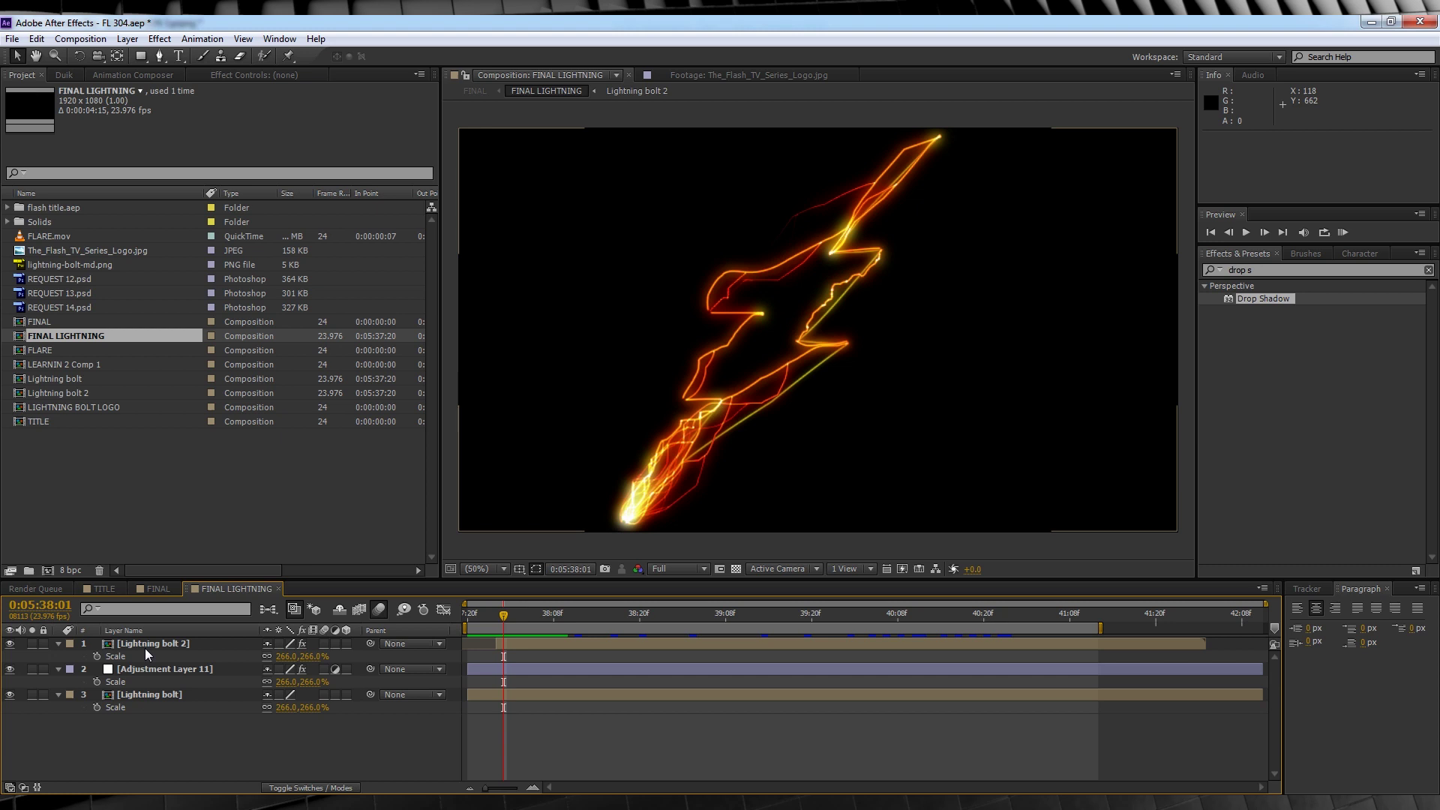
double_click(150, 699)
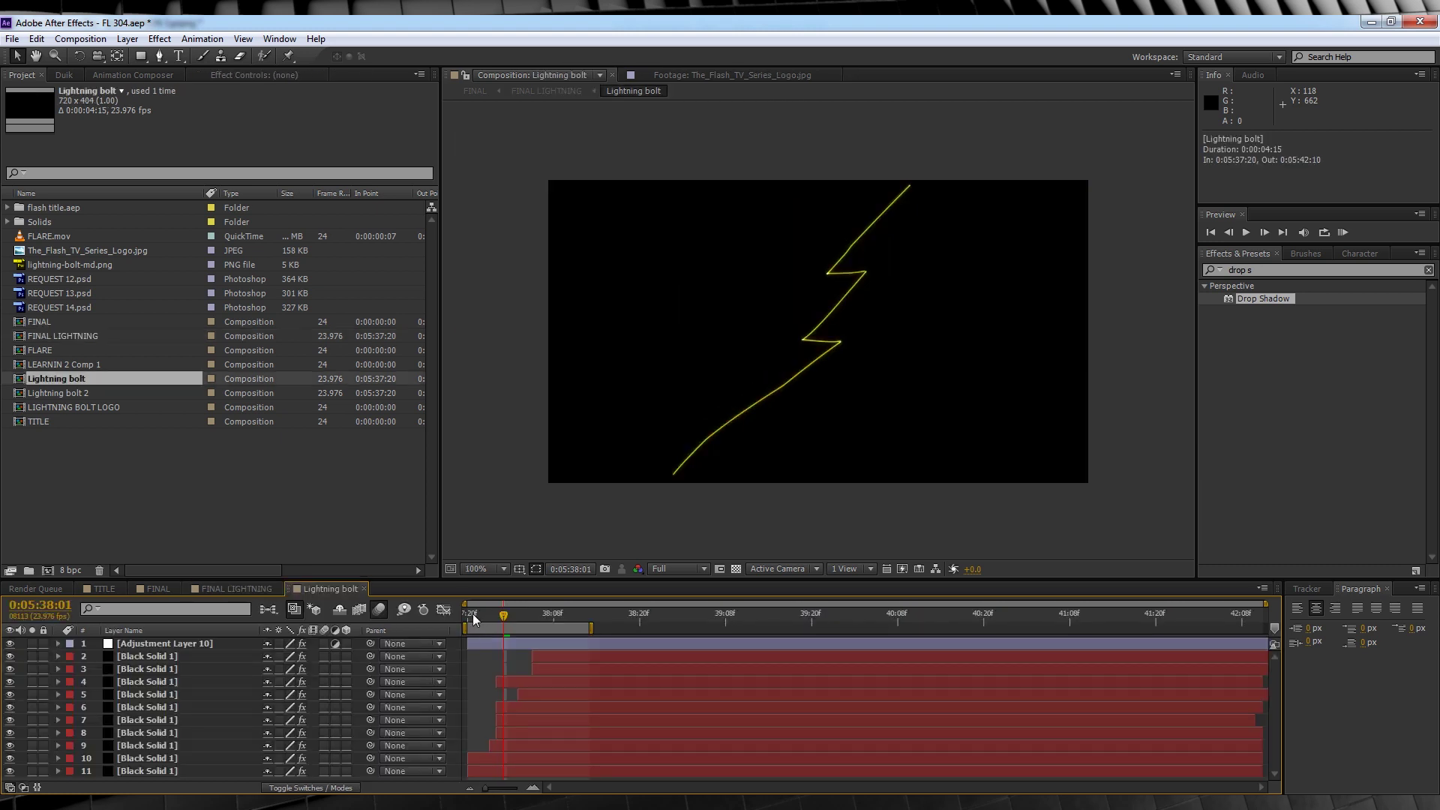
mouse_move(472, 614)
left_mouse_down()
mouse_move(543, 619)
mouse_move(488, 618)
mouse_move(519, 622)
left_mouse_up()
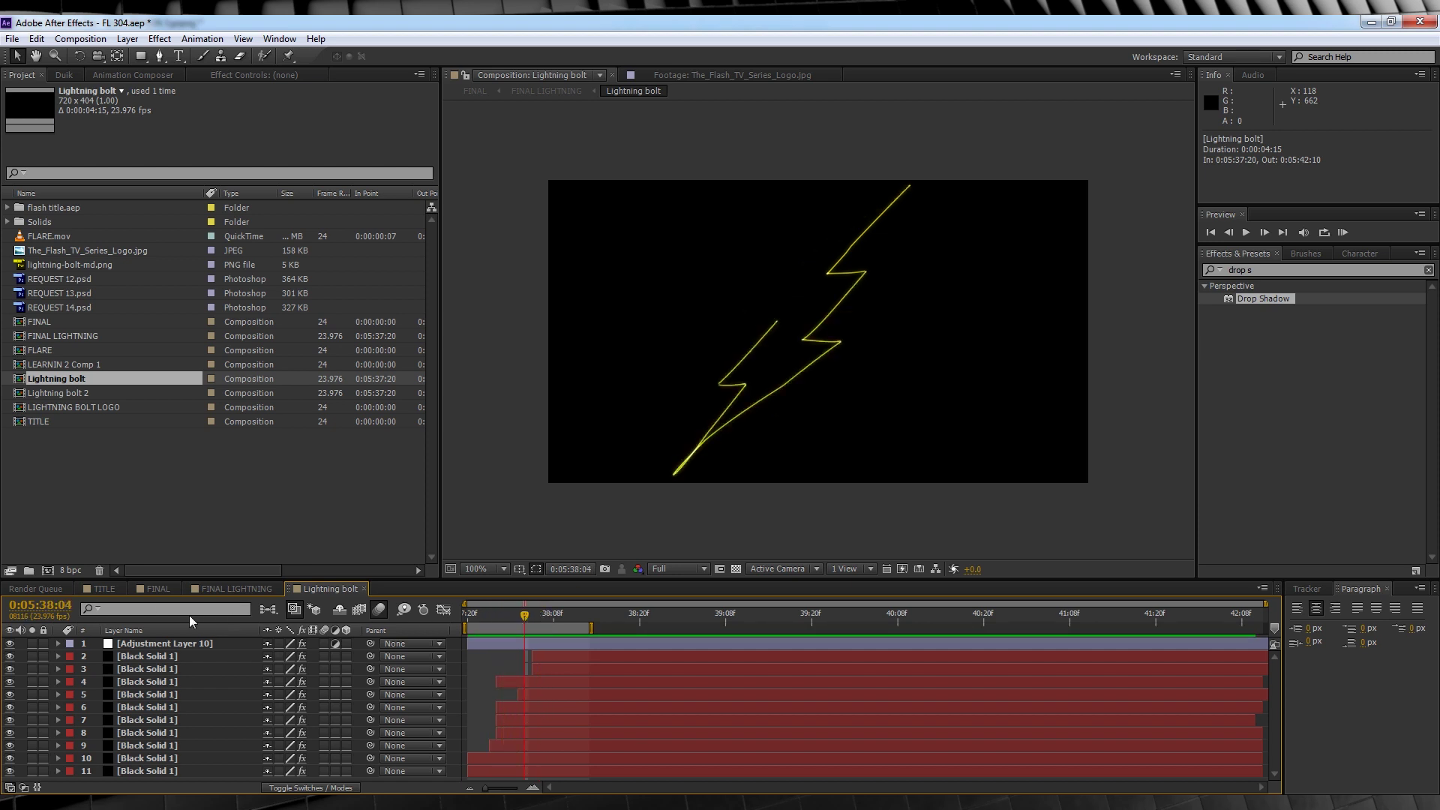
- Return to FINAL LIGHTNING and open the Lightning bolt 2 precomp to view its bolt
left_click(235, 590)
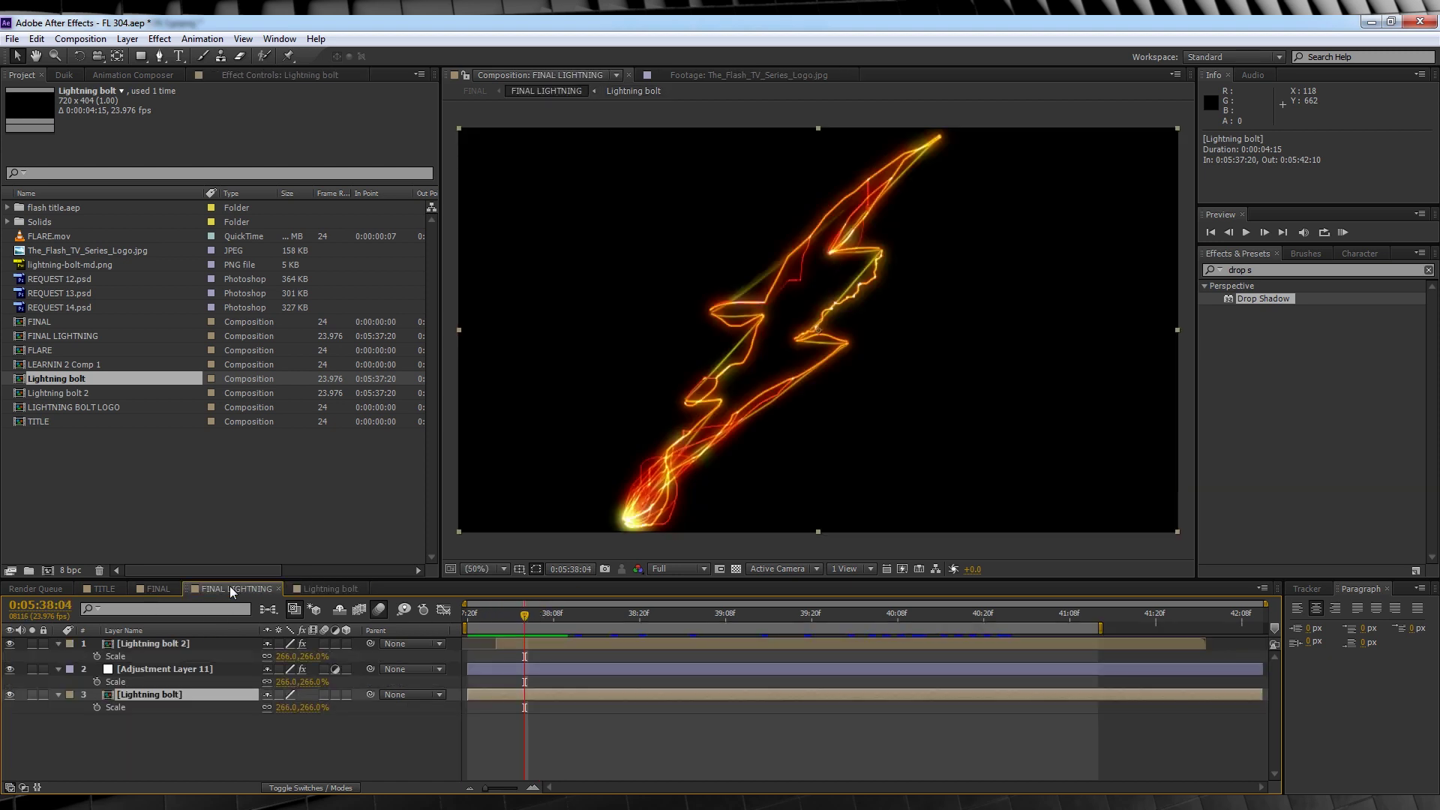
double_click(162, 642)
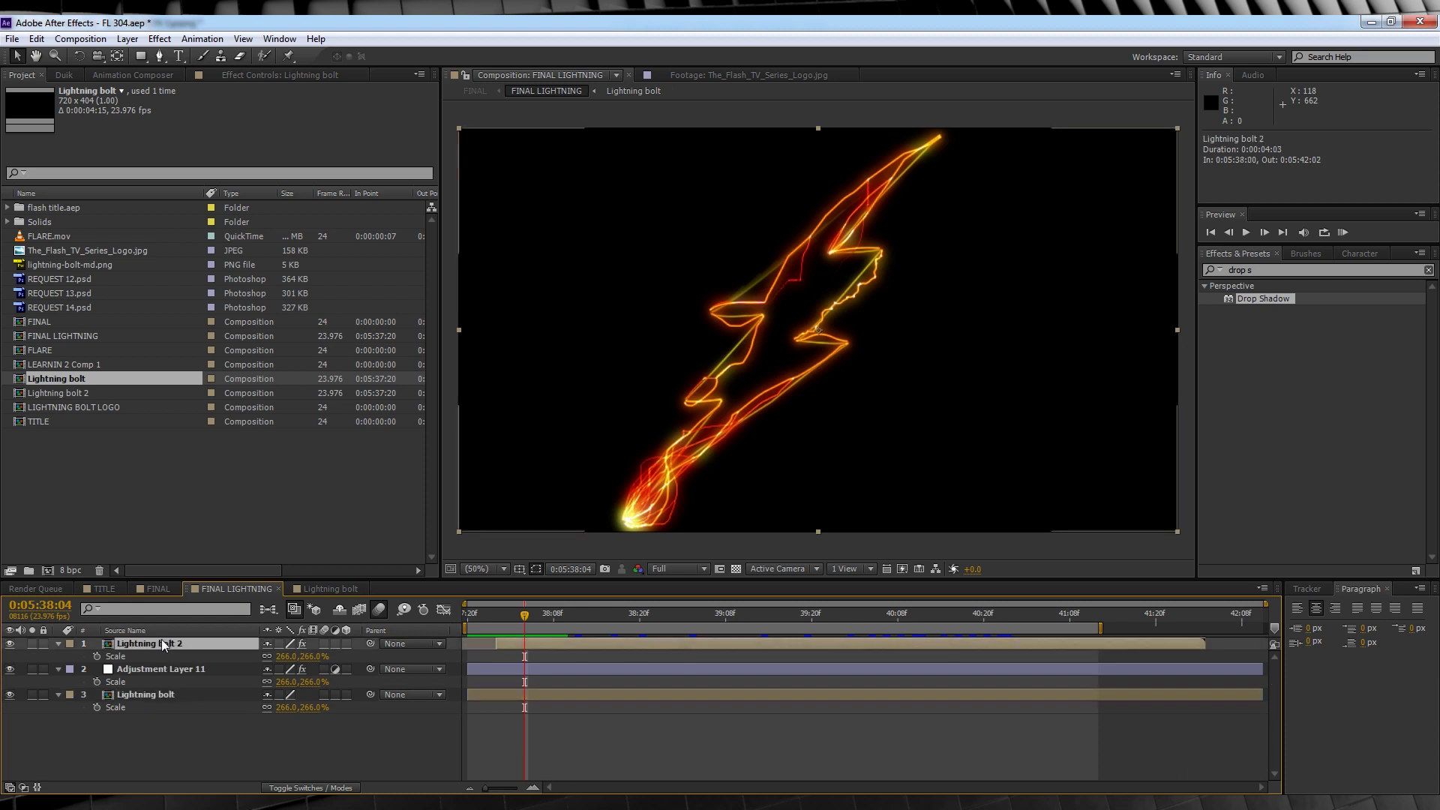
left_click_drag(471, 625, 530, 624)
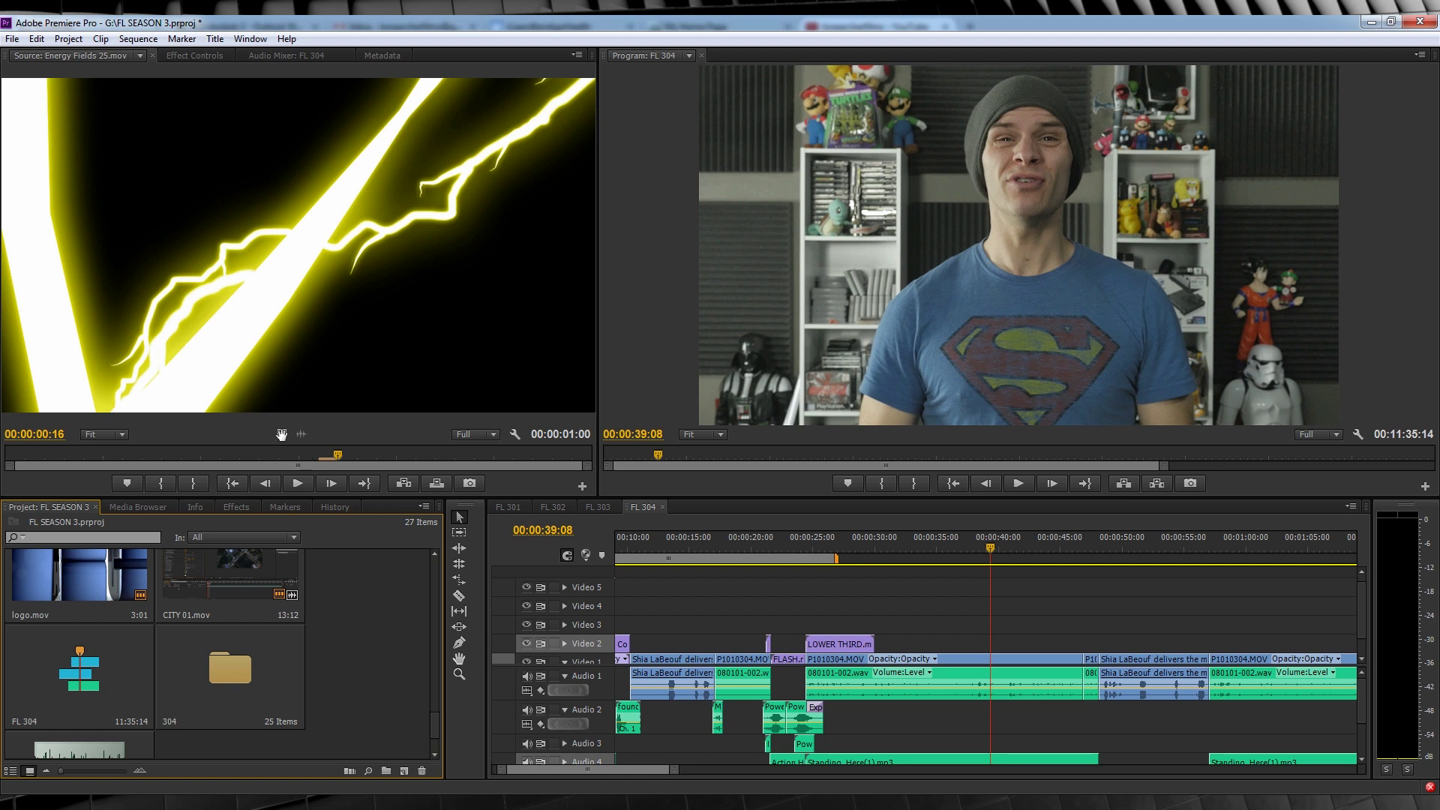
- Drop Energy Fields 25.mov's video onto Video 2 near 00:00:38 and scrub the overlay
left_click_drag(282, 434, 836, 630)
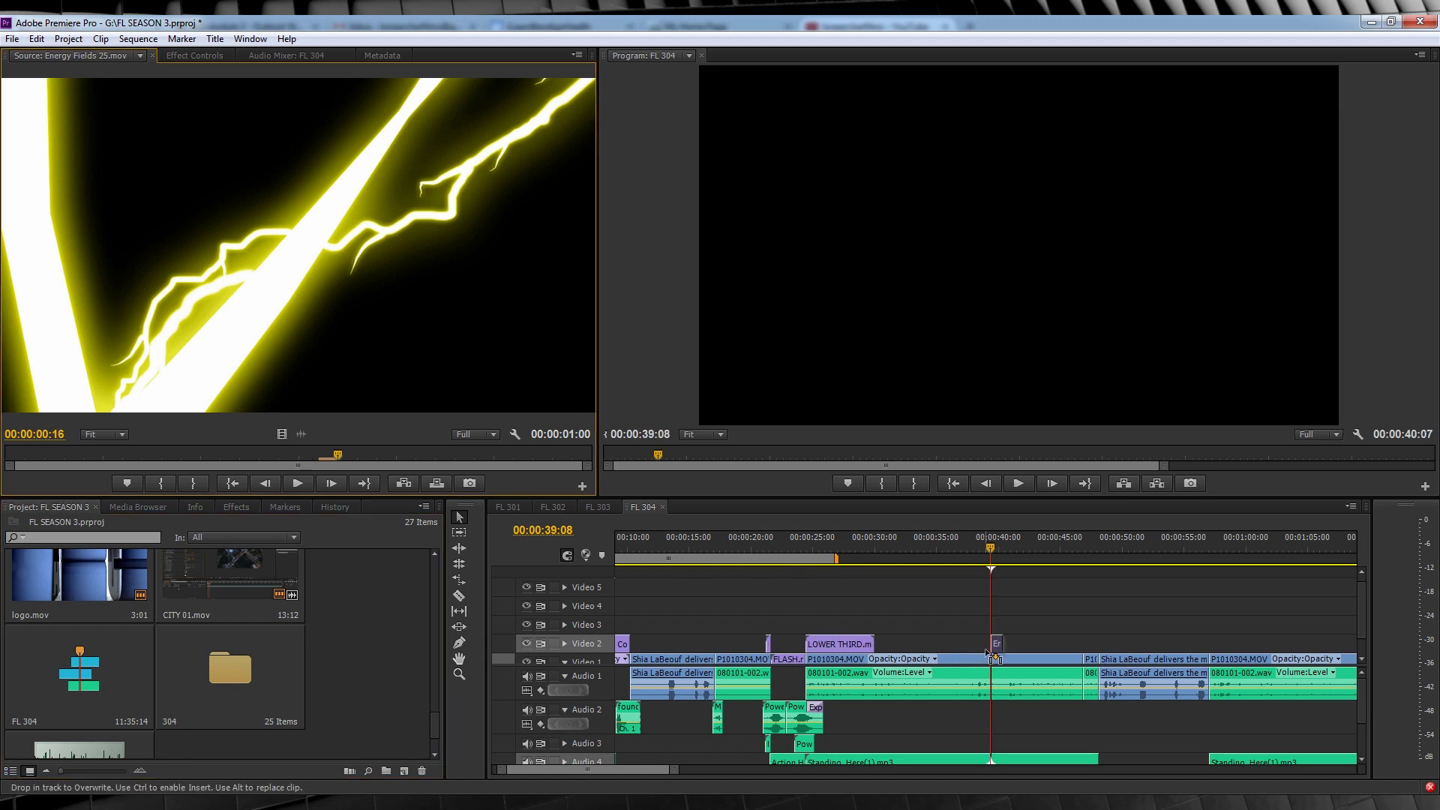
left_click_drag(988, 654, 985, 655)
left_click_drag(989, 547, 984, 548)
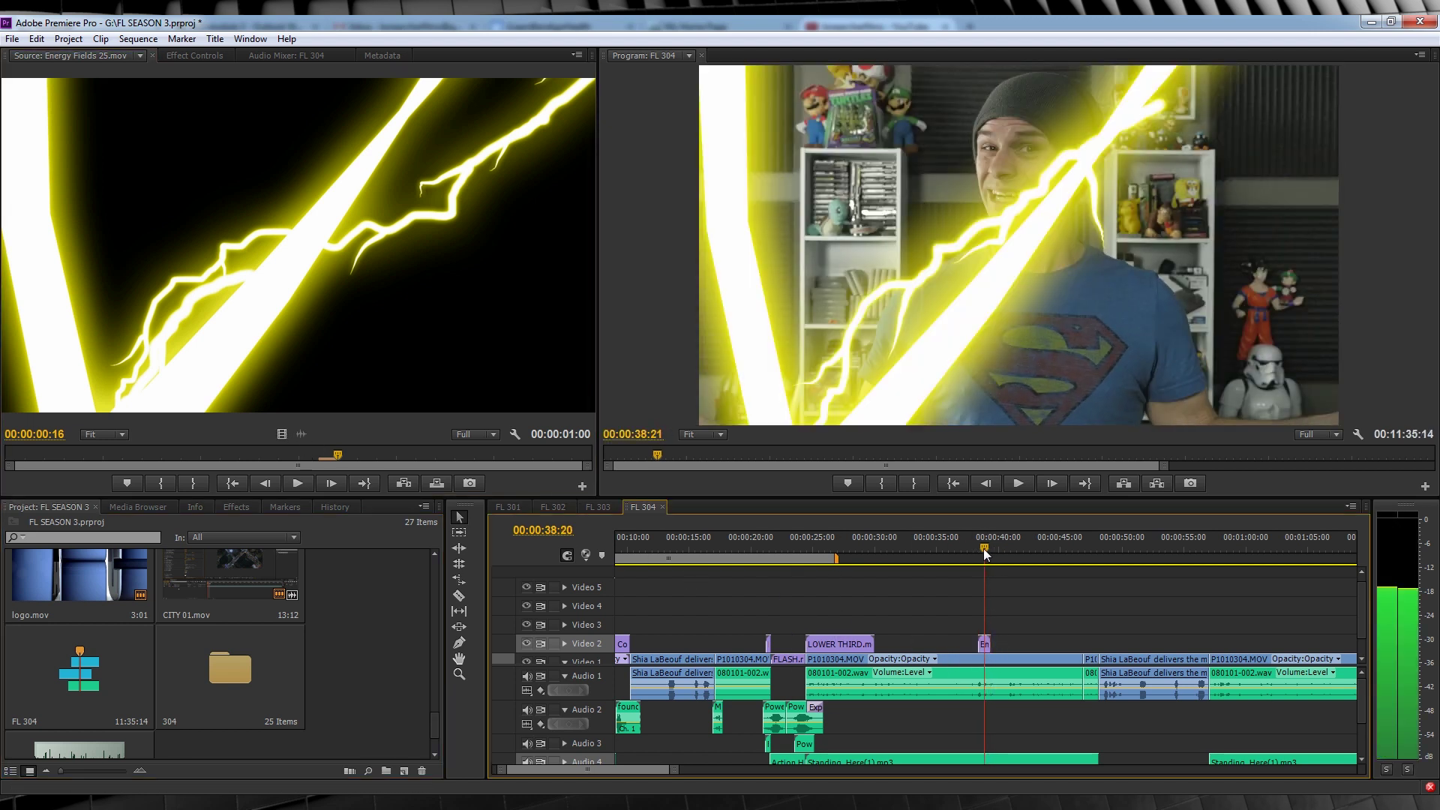